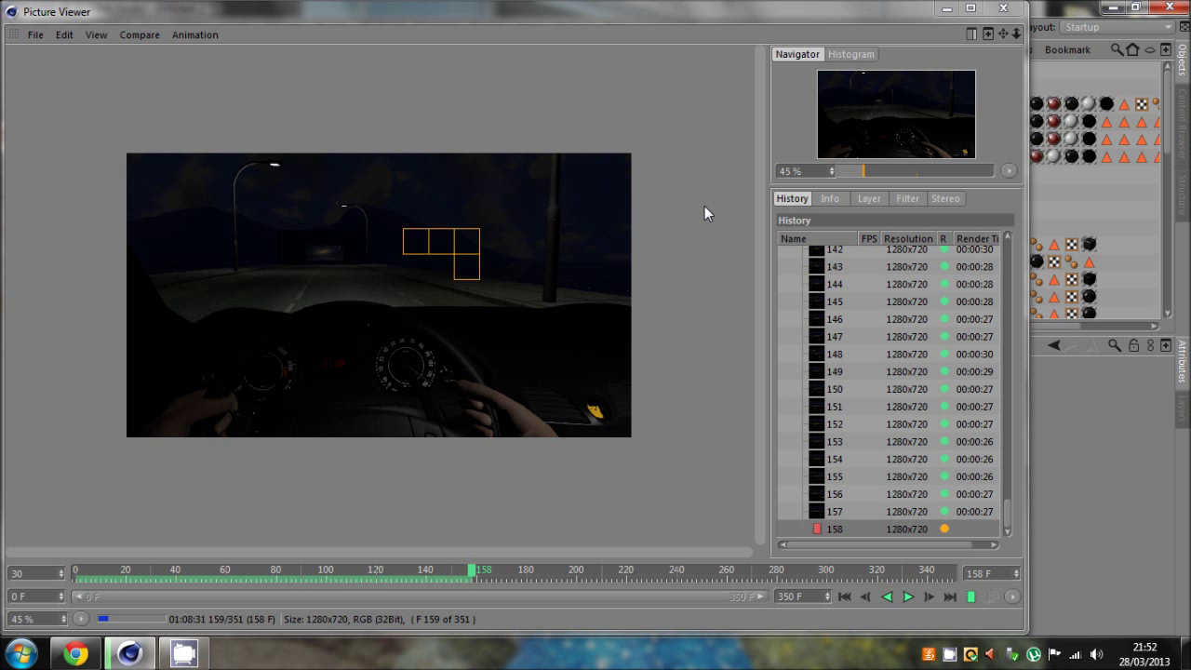
- Scrub through the rendered frames of the night driving animation to review it, and minimise the Picture Viewer
drag(476, 577, 287, 588)
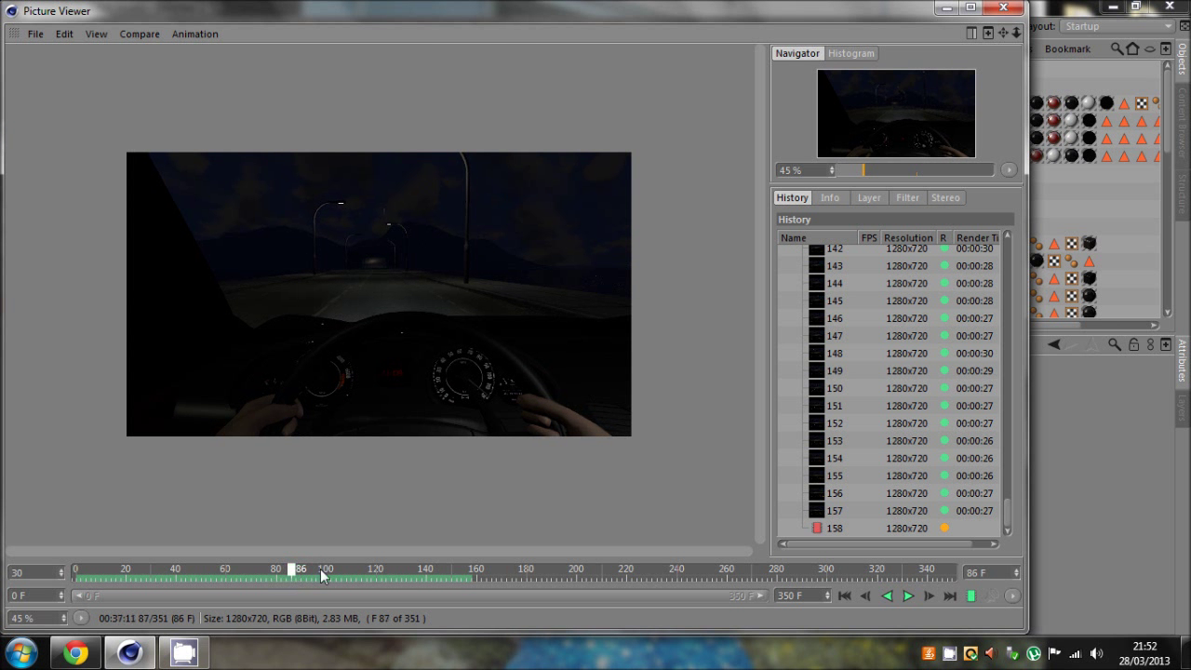
click(184, 575)
drag(183, 577, 263, 570)
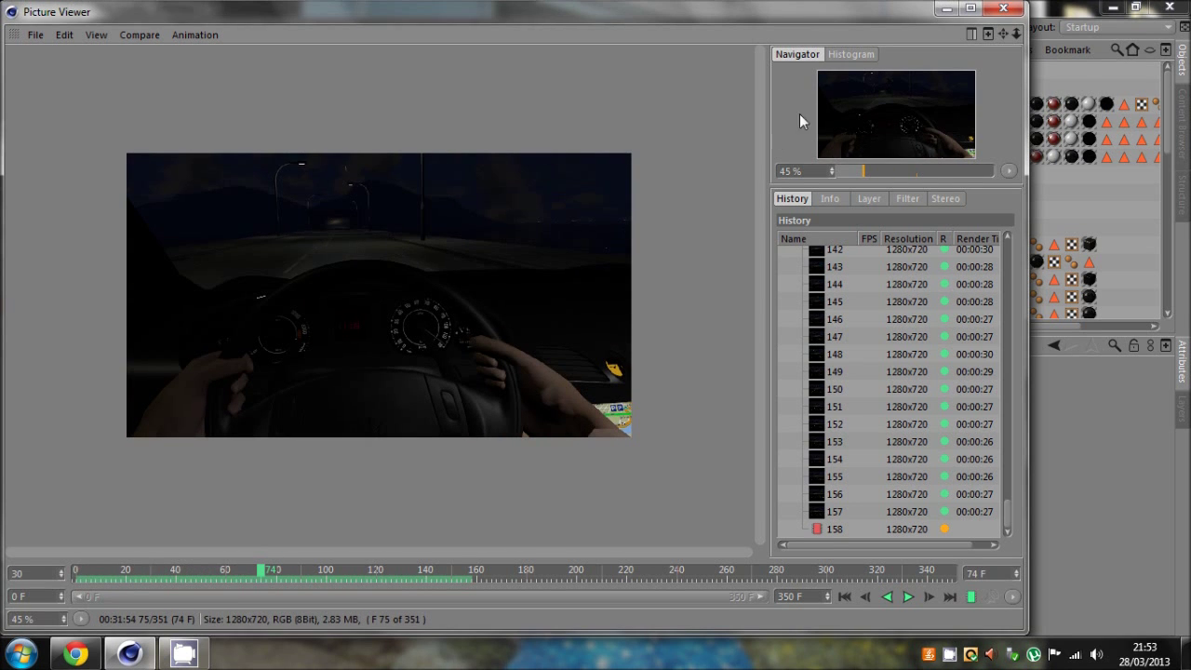
click(945, 10)
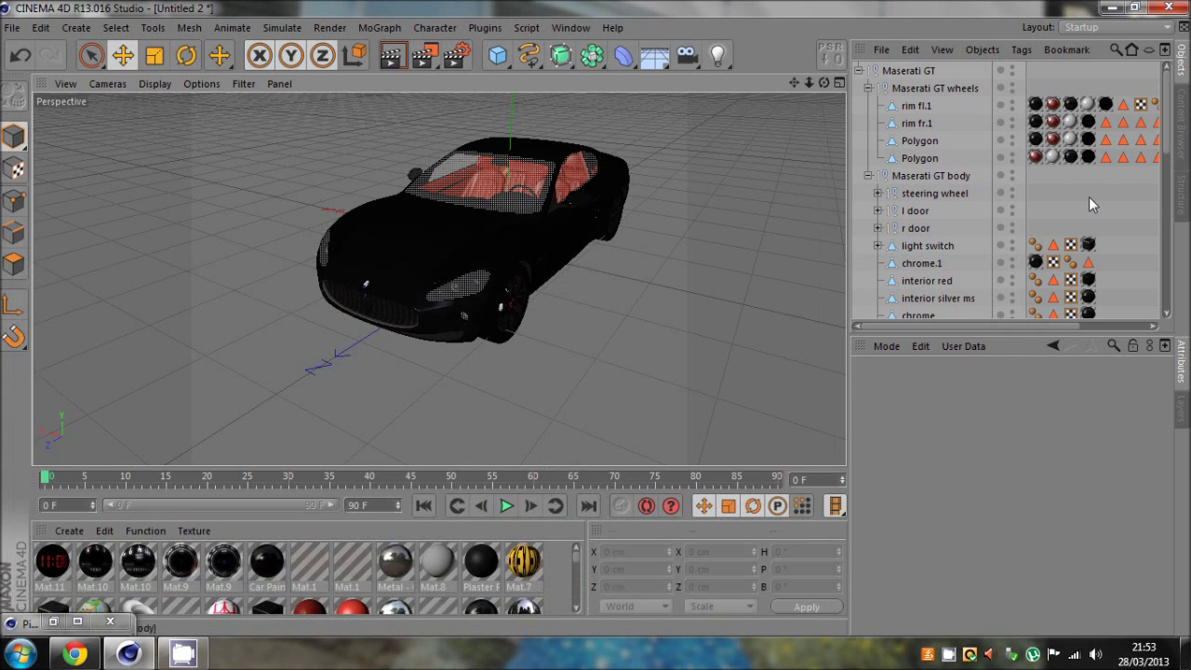
- Examine the Maserati's exterior from the rear and side, and select the left door and its l door group to check its parts
alt+drag(574, 309, 594, 318)
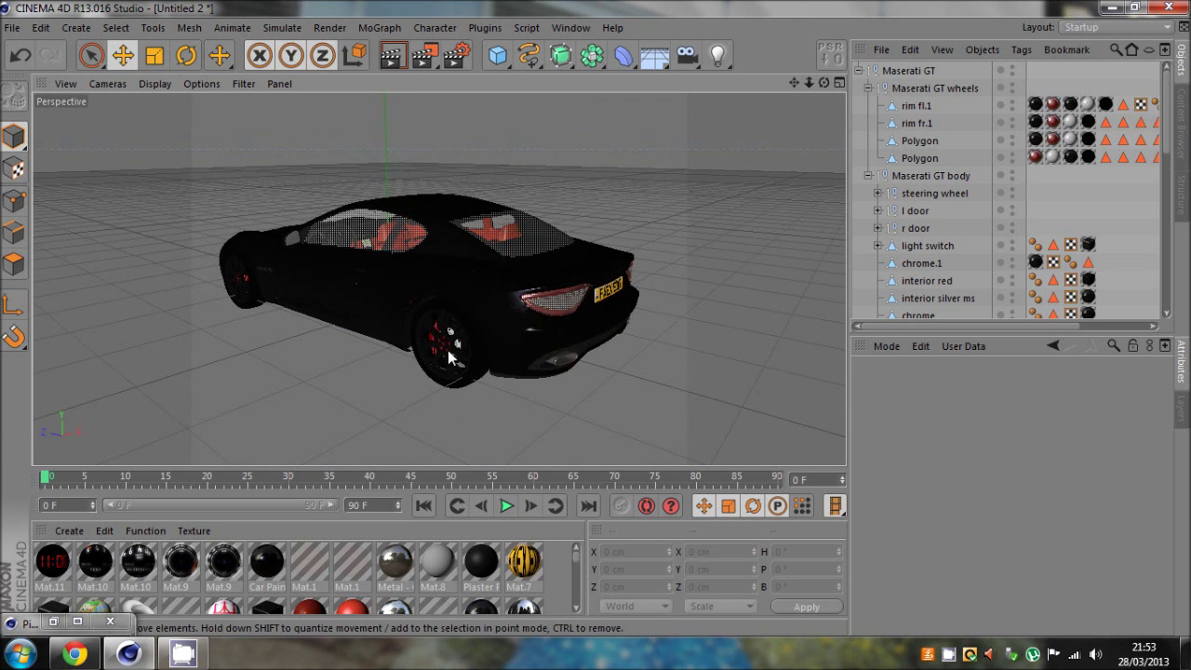
alt+right_drag(422, 300, 608, 317)
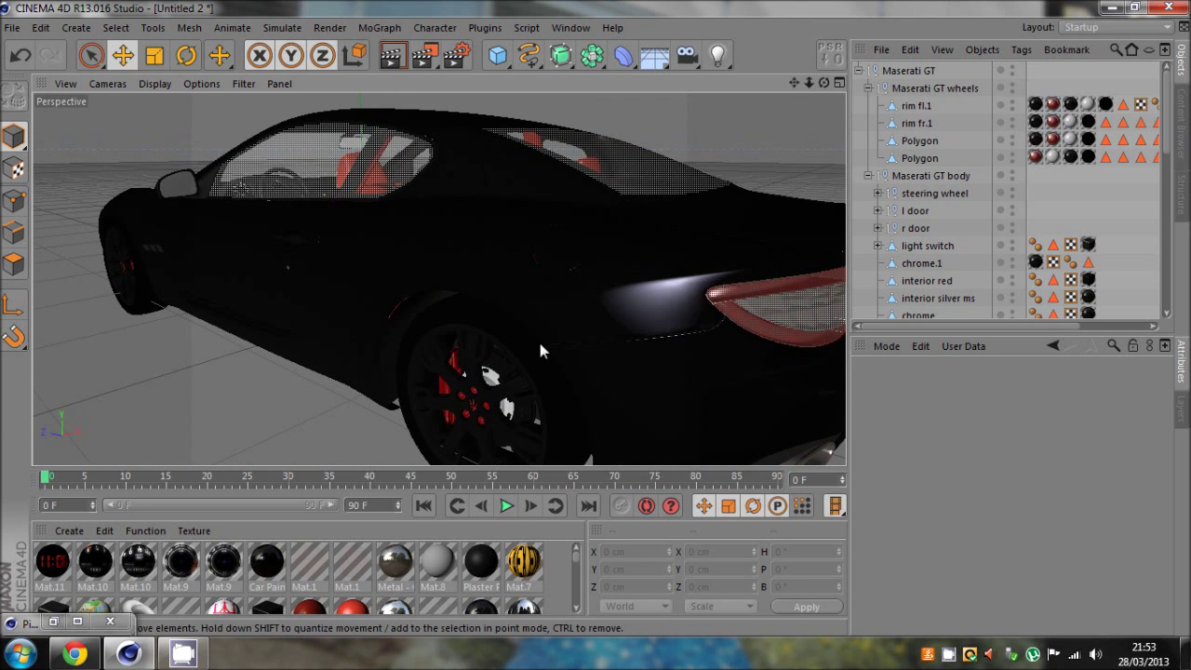
scroll(574, 285, down, 3)
drag(810, 82, 596, 320)
drag(822, 82, 595, 312)
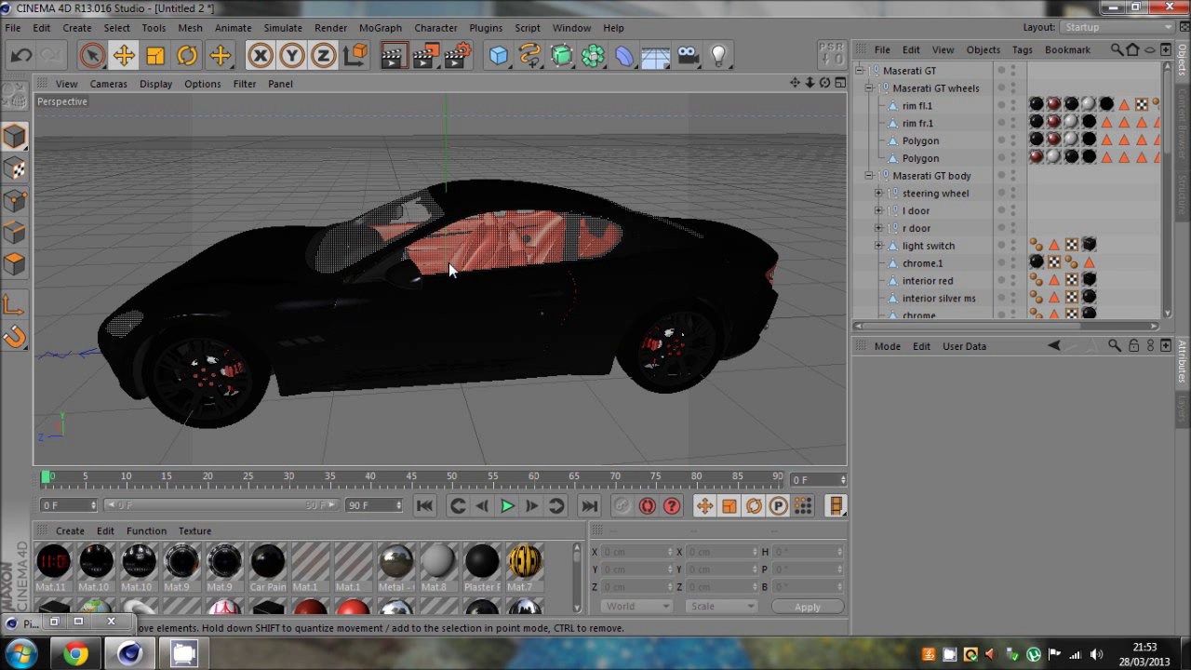
click(473, 299)
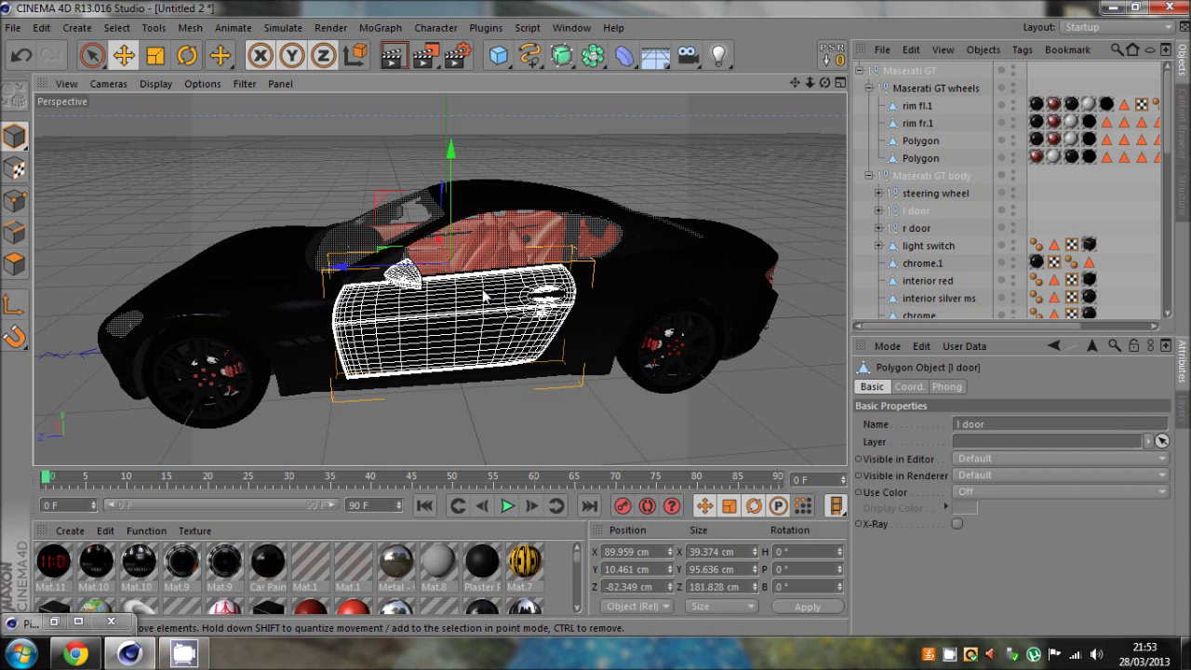
click(875, 210)
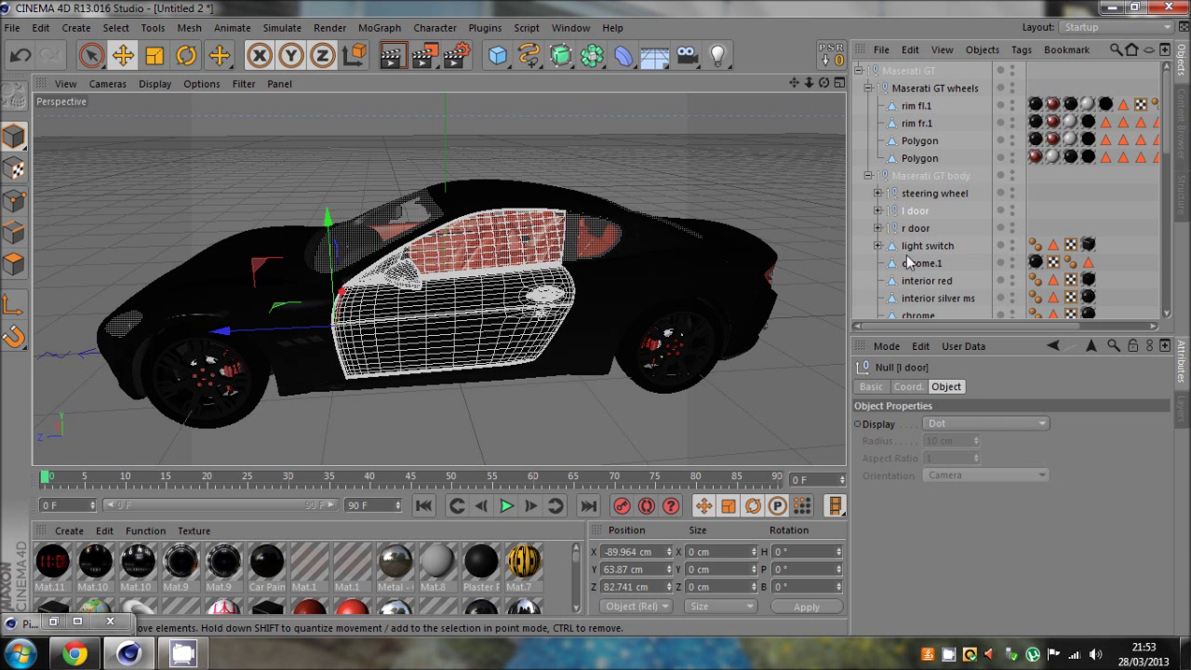
click(1053, 205)
click(922, 208)
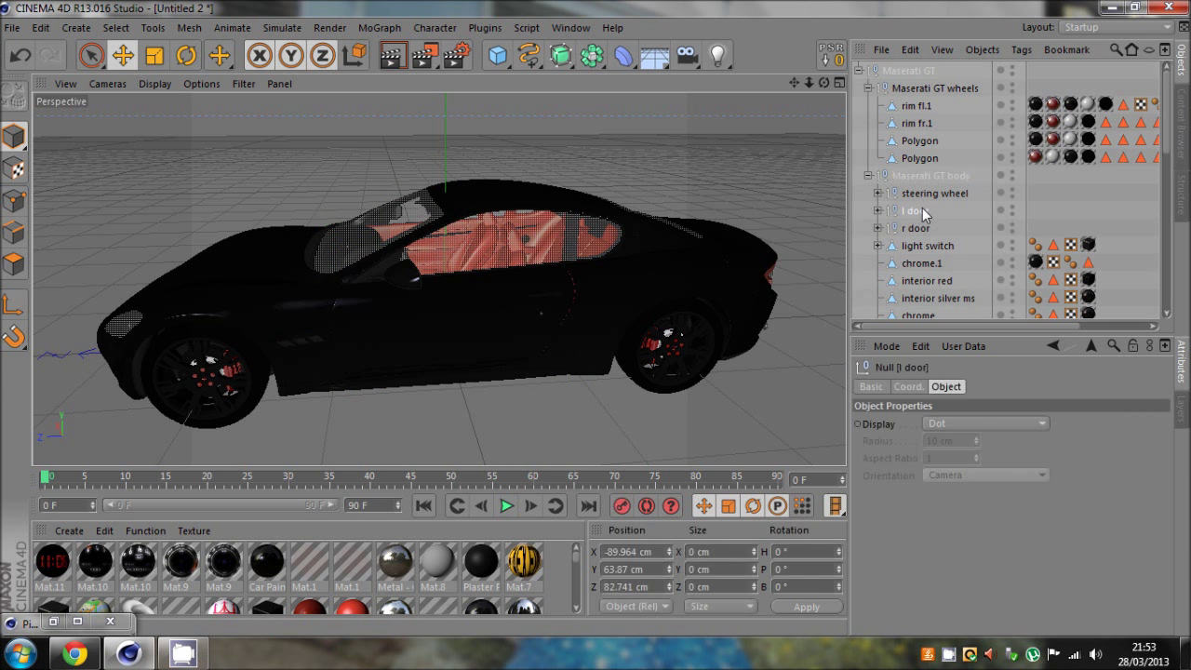
click(1126, 185)
- Examine the car's interior around the steering wheel and dashboard, and select the wiper switch to identify it as a separate object
drag(823, 83, 594, 317)
drag(794, 82, 595, 317)
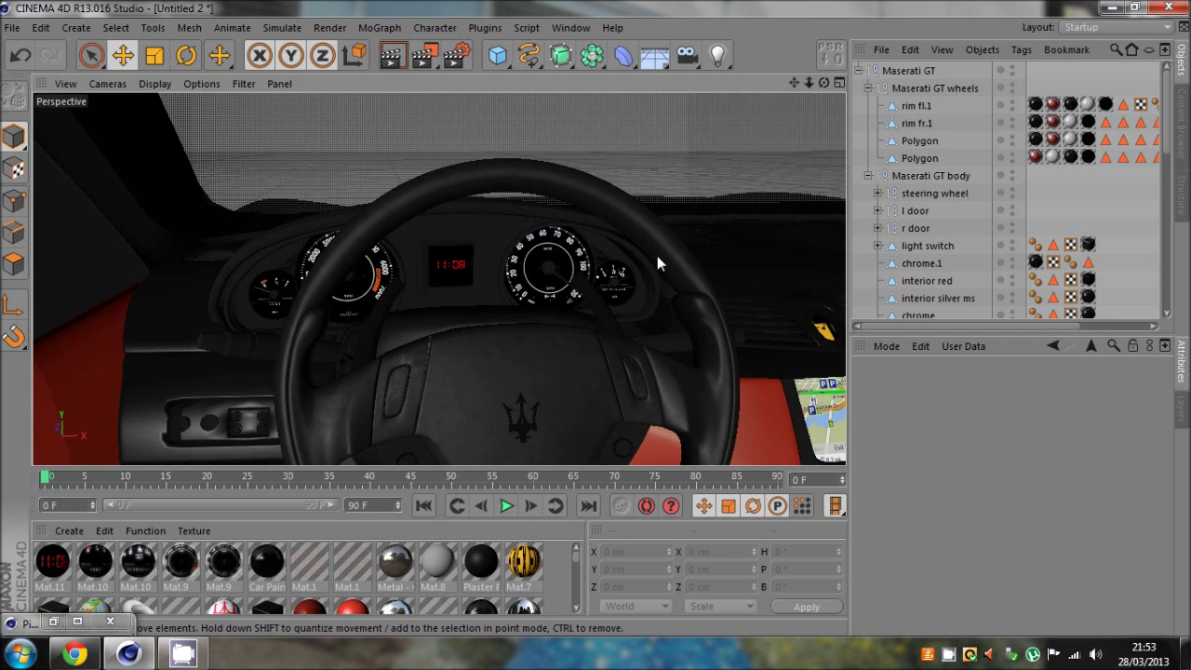
drag(792, 82, 768, 118)
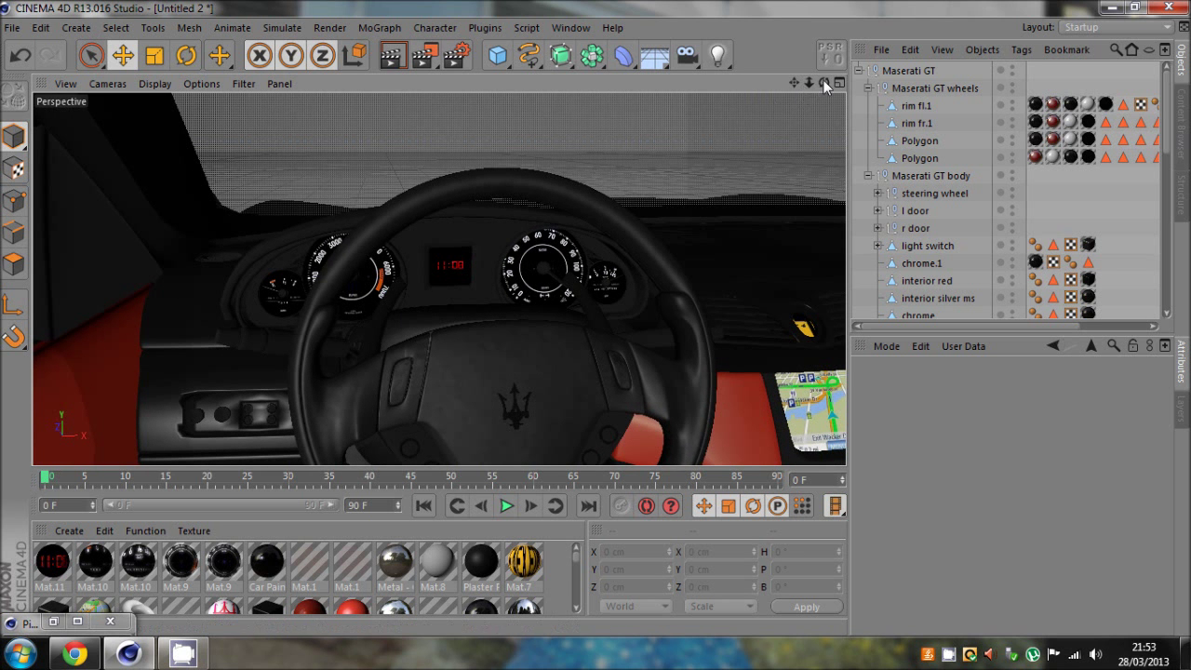
drag(823, 83, 798, 107)
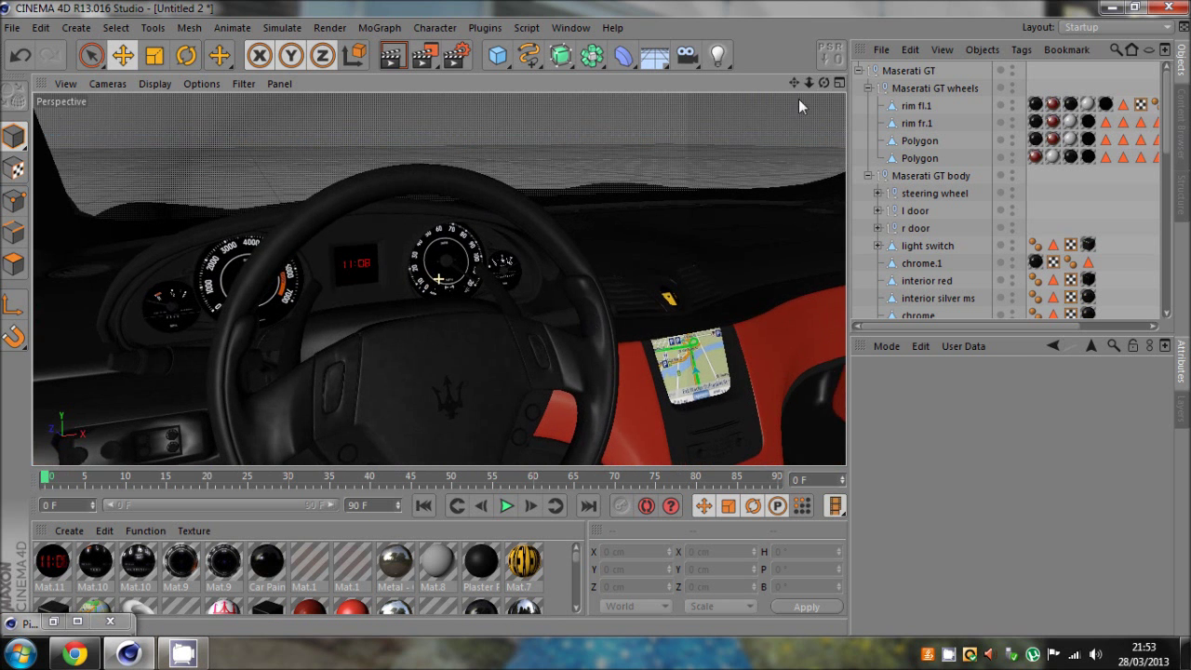
click(163, 371)
click(555, 312)
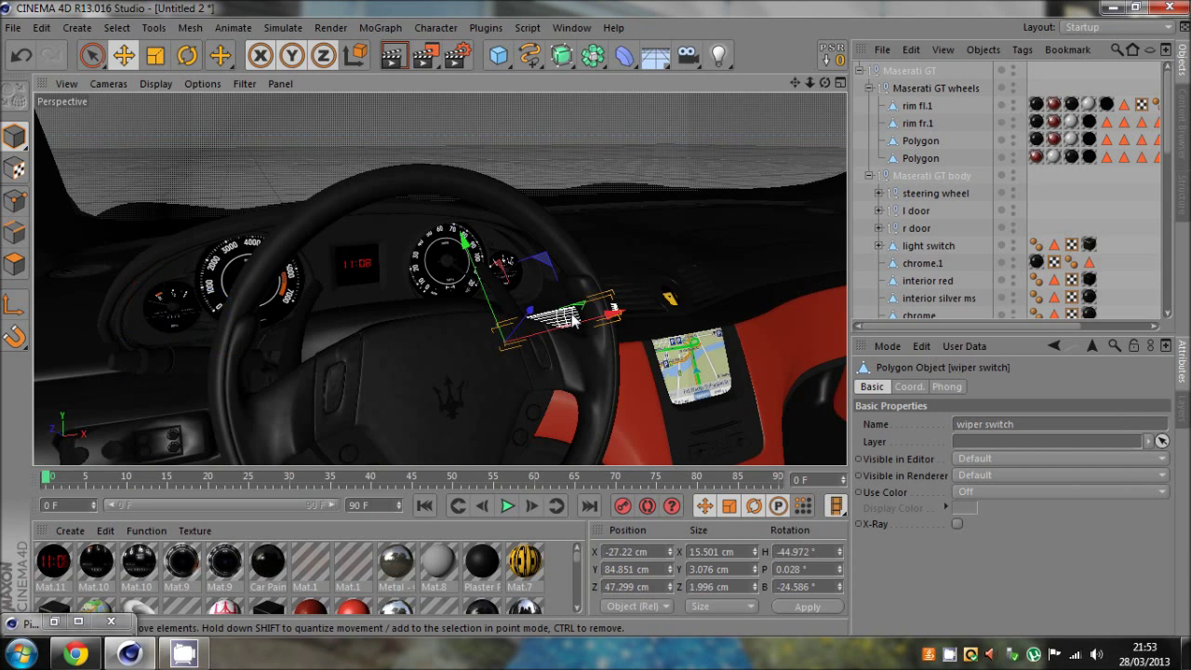
drag(810, 83, 599, 324)
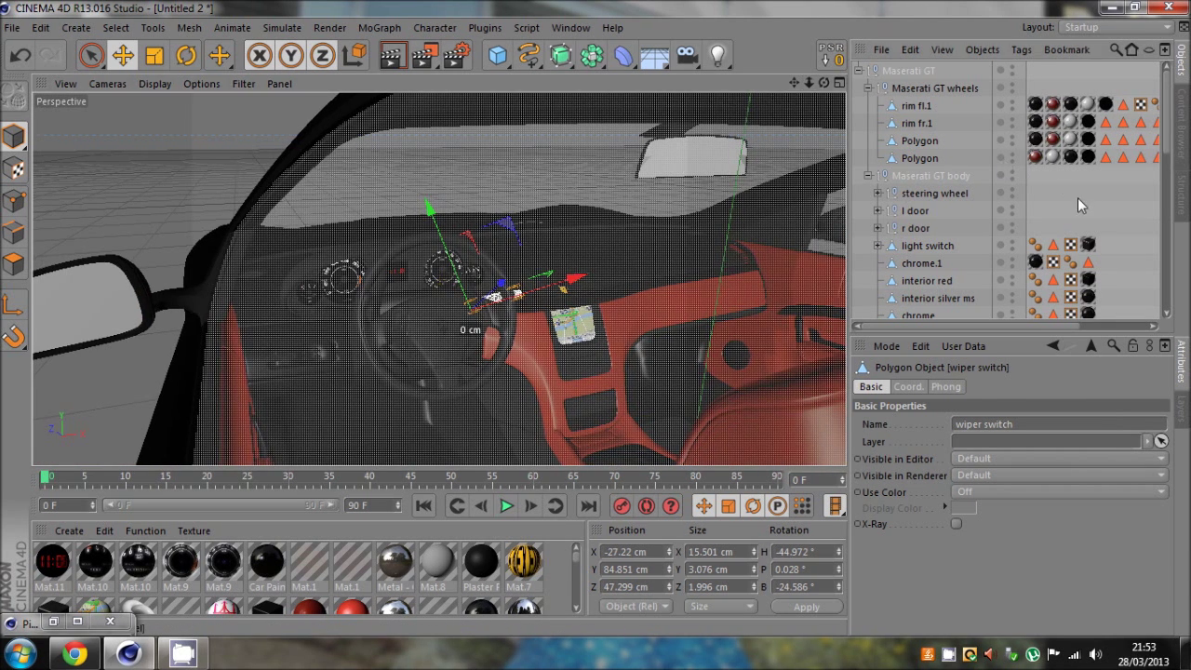
click(1079, 204)
drag(810, 82, 595, 322)
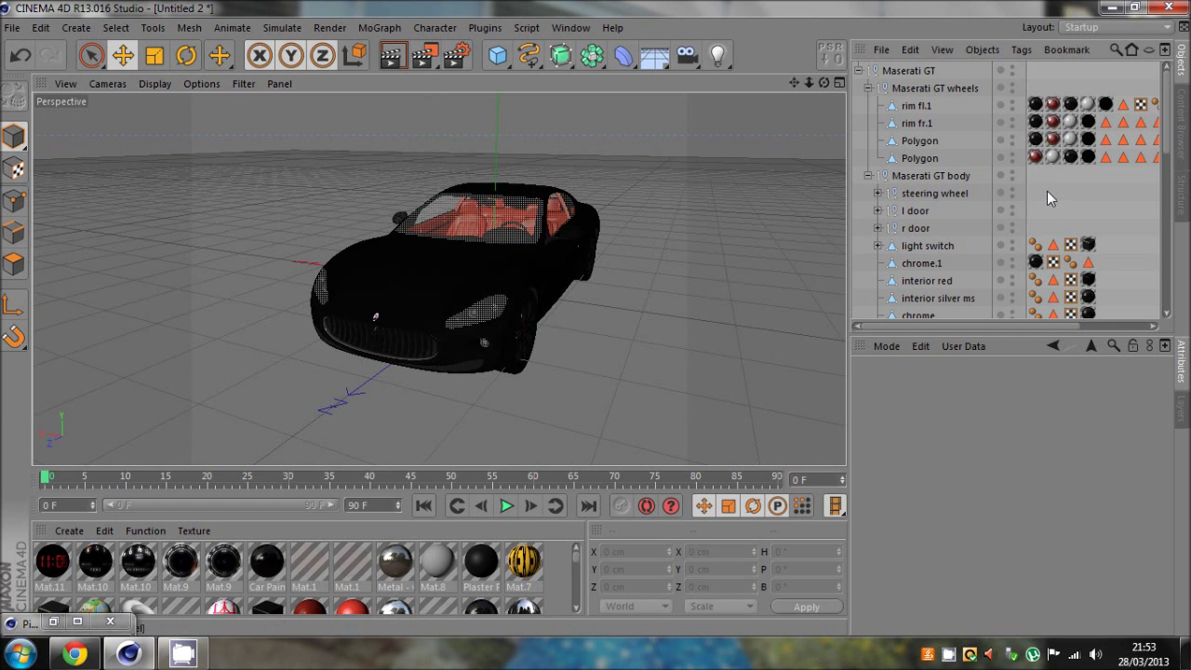
- Try rotating the front left wheel, rim fl.1, with the Rotate tool
click(523, 360)
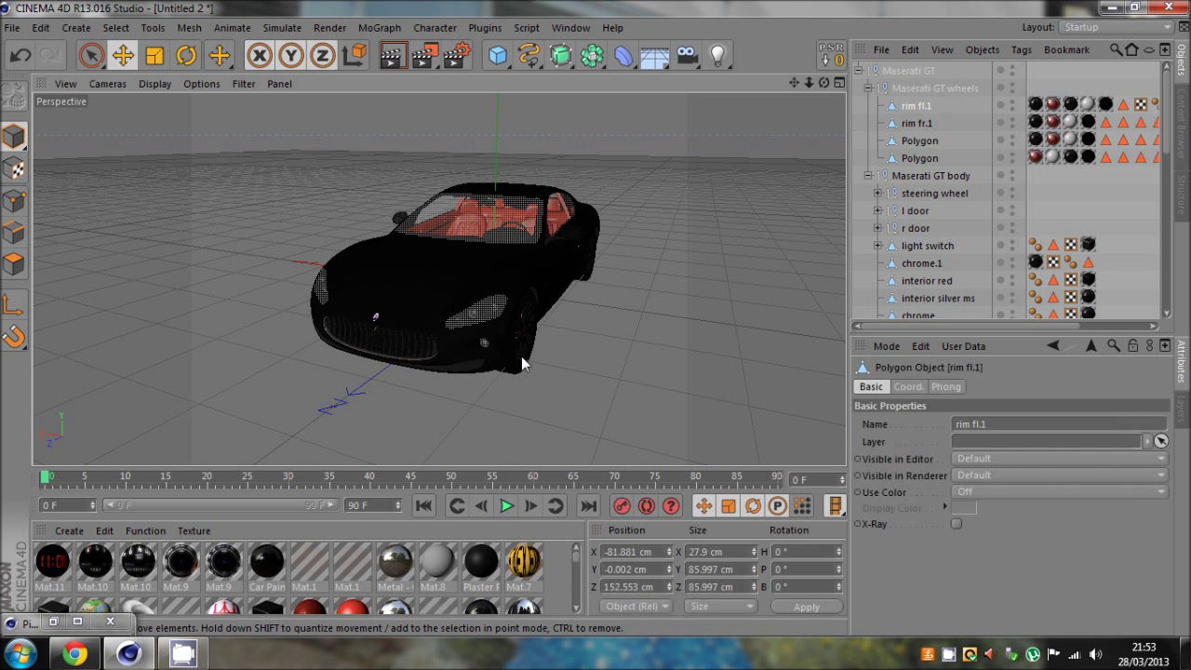
click(187, 56)
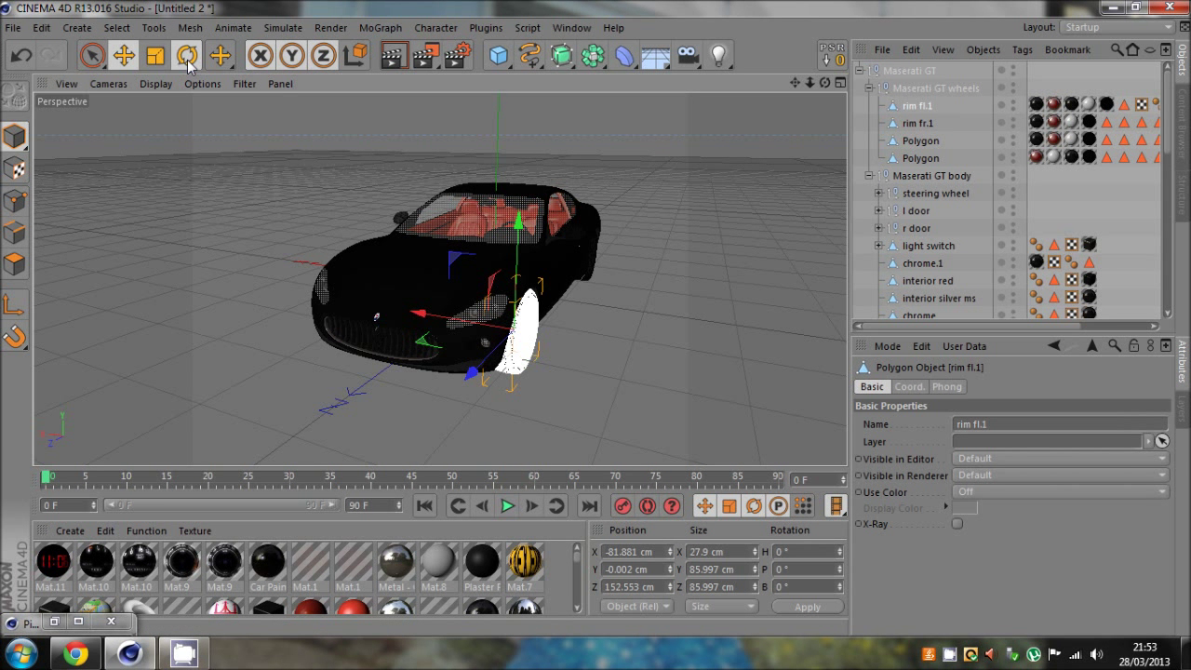
drag(541, 363, 568, 361)
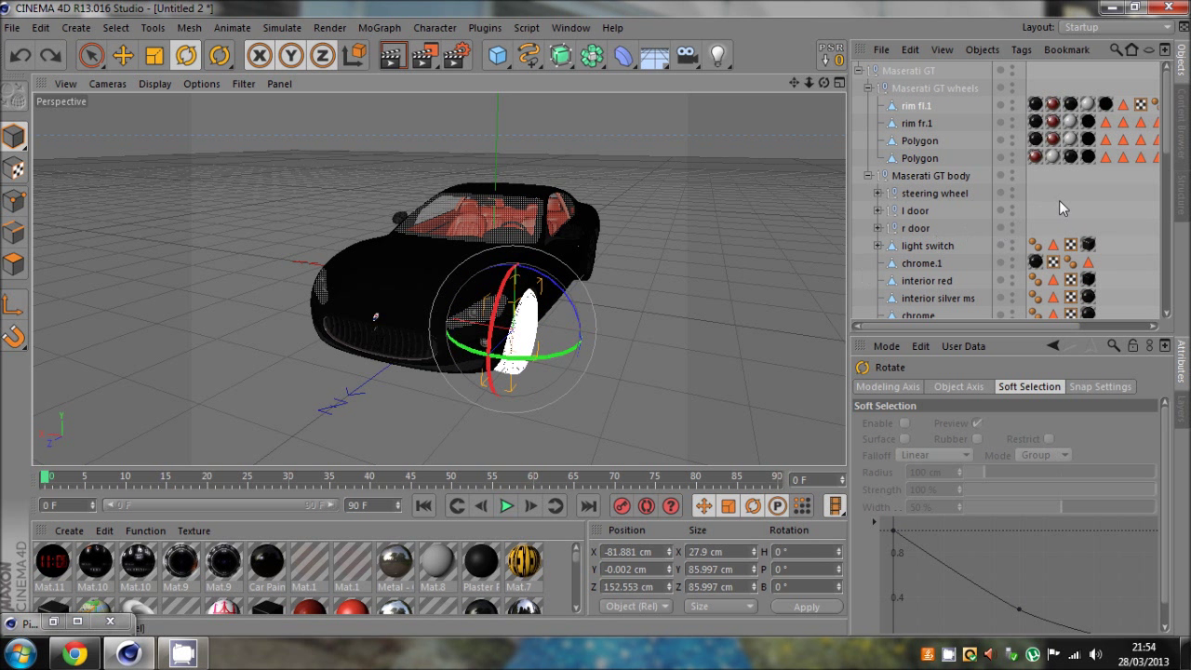
click(1030, 190)
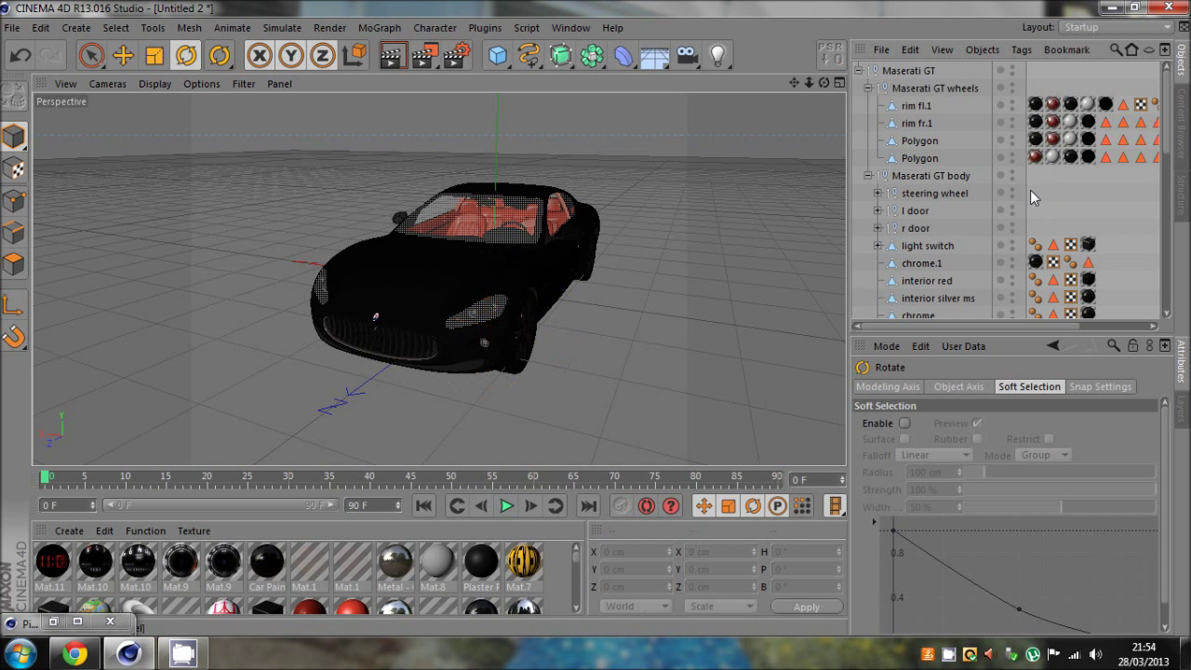
click(124, 57)
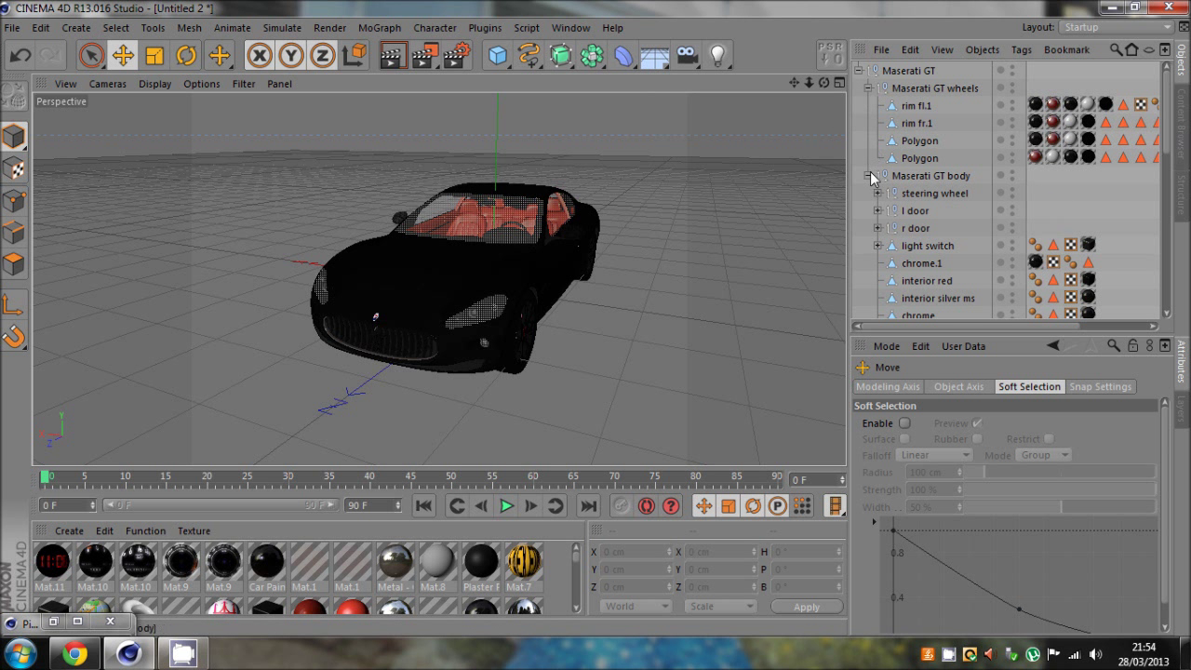
- Collapse the Maserati GT body hierarchy, leaving only the Maserati GT wheels group expanded
click(523, 363)
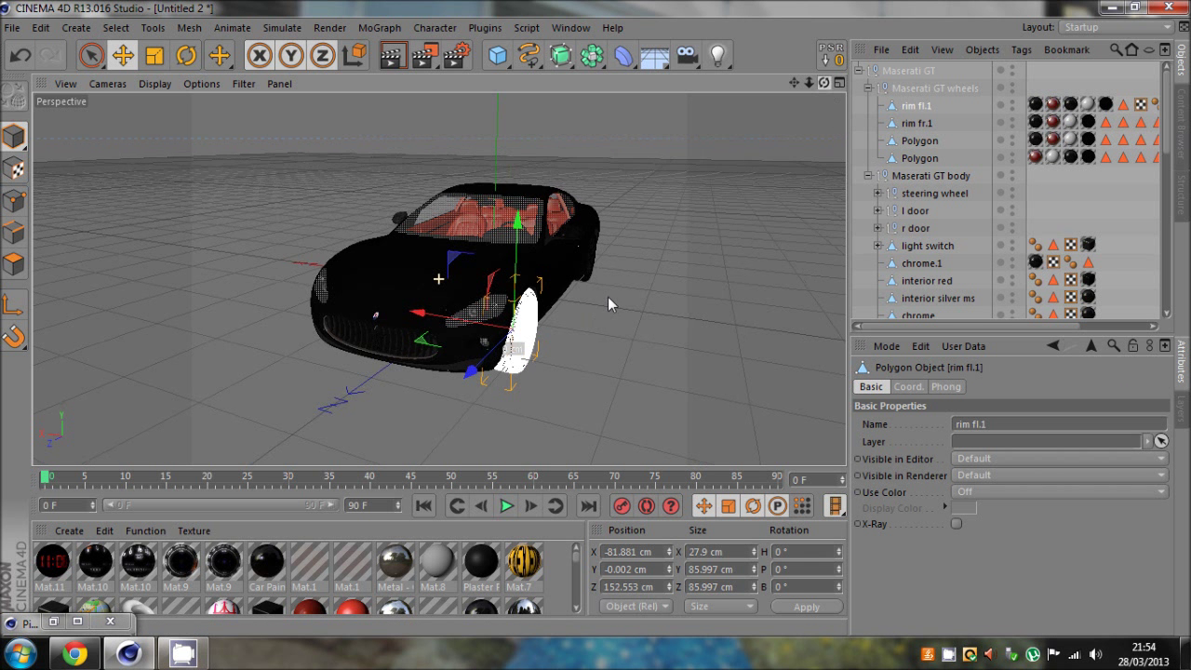
alt+drag(607, 295, 595, 317)
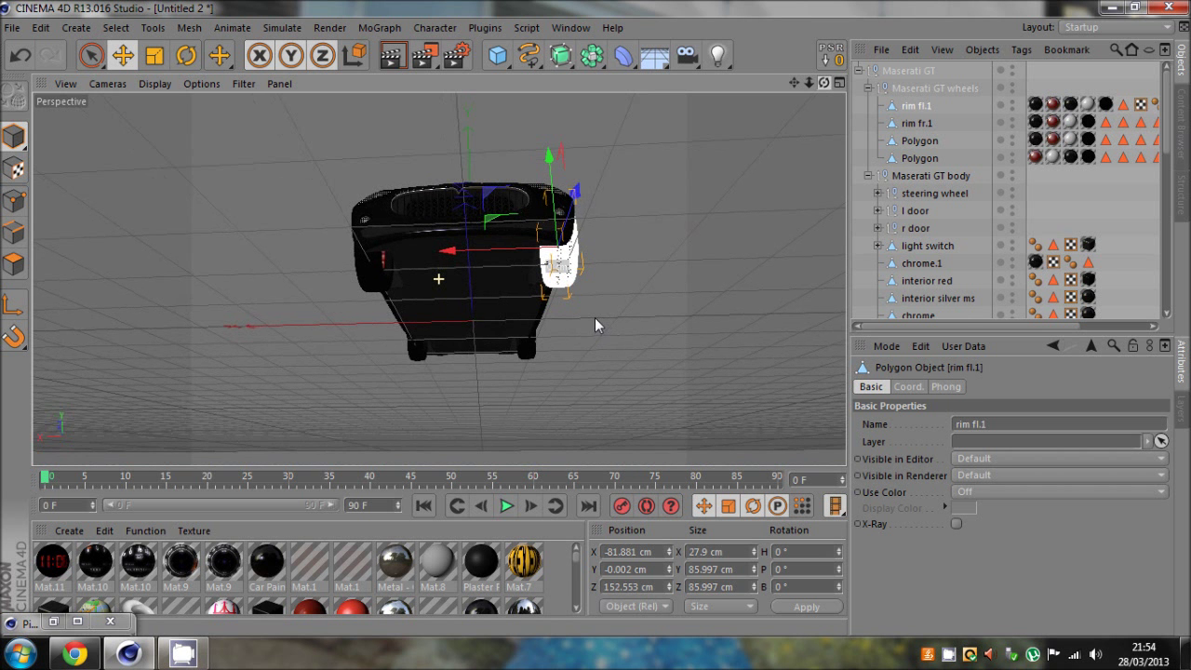
click(867, 87)
click(868, 106)
click(897, 106)
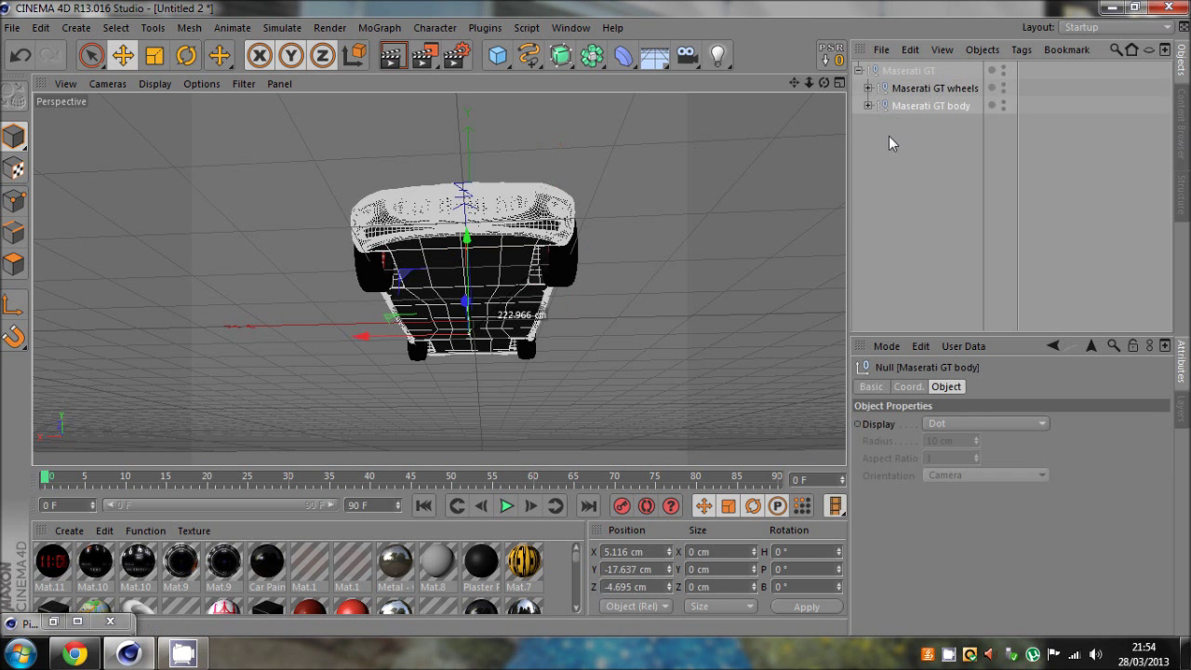
click(899, 88)
click(867, 88)
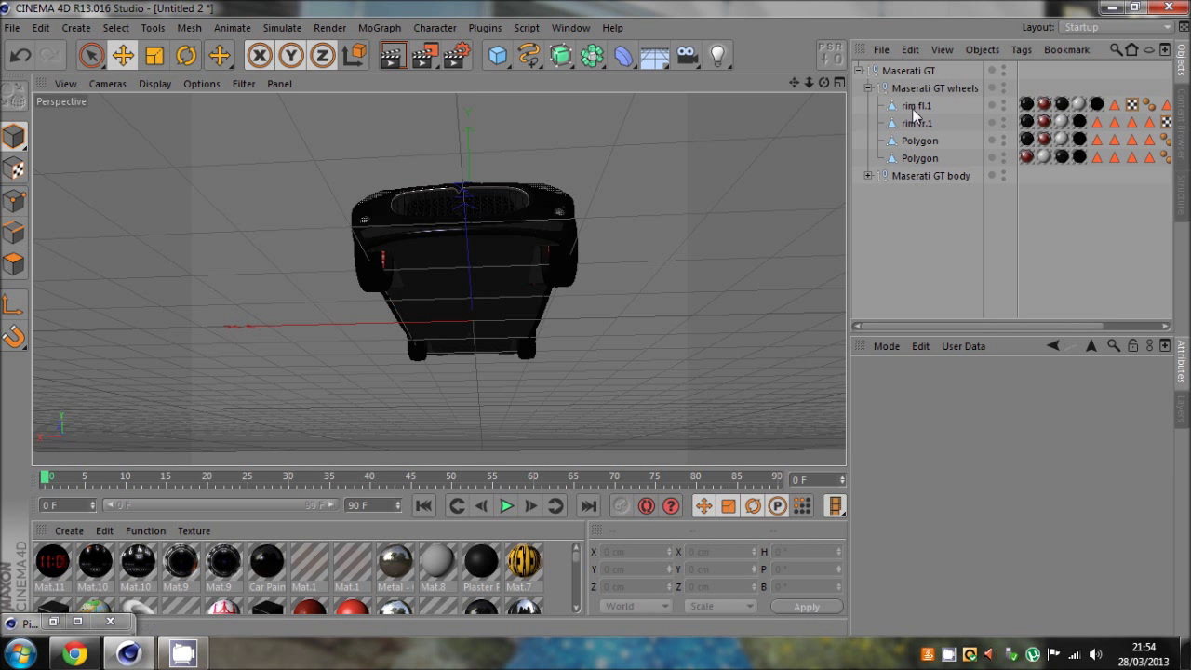
- Select rim fl.1 and rim fr.1 in turn to identify the two front wheels
click(915, 105)
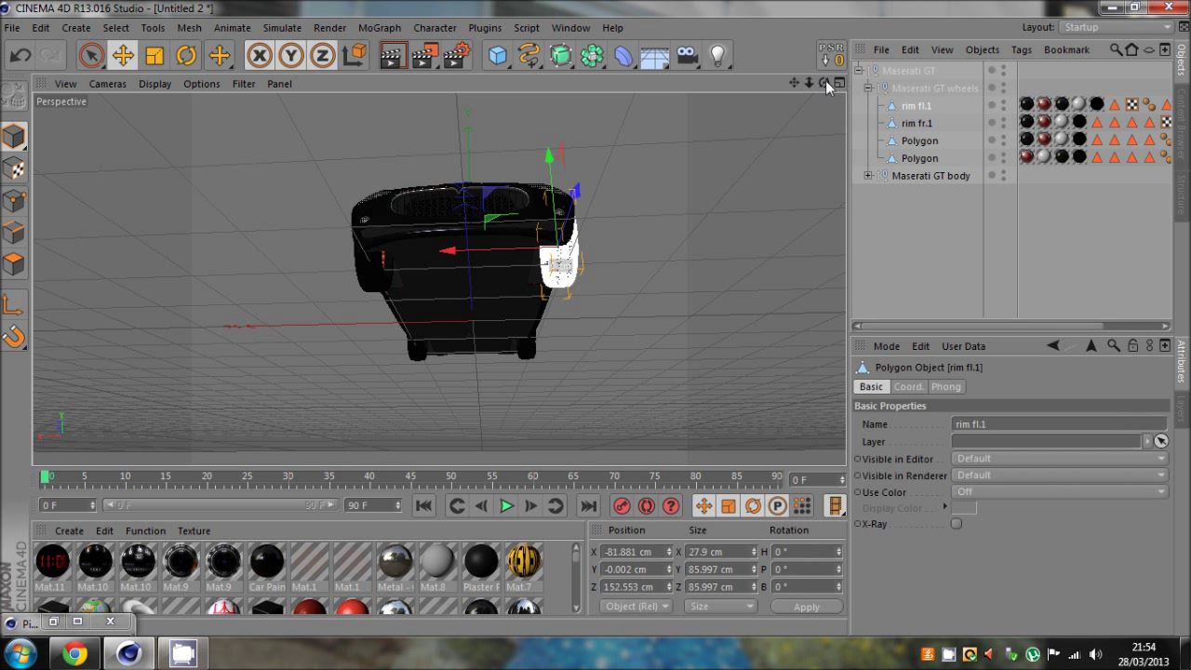
drag(827, 87, 584, 322)
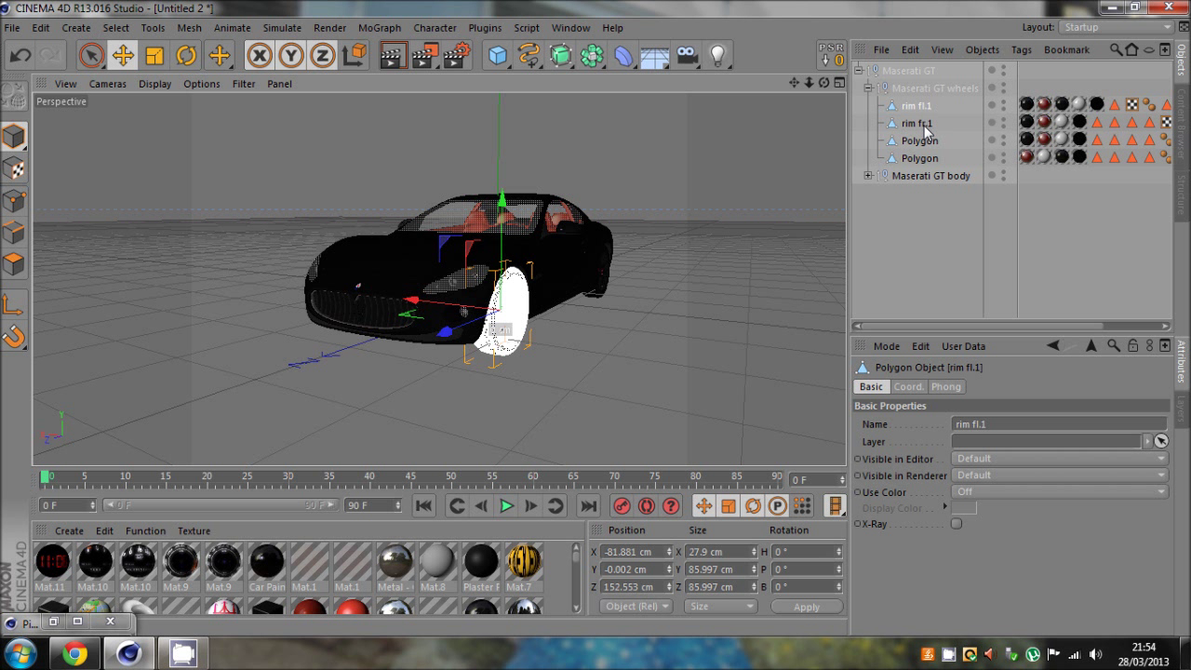
click(924, 125)
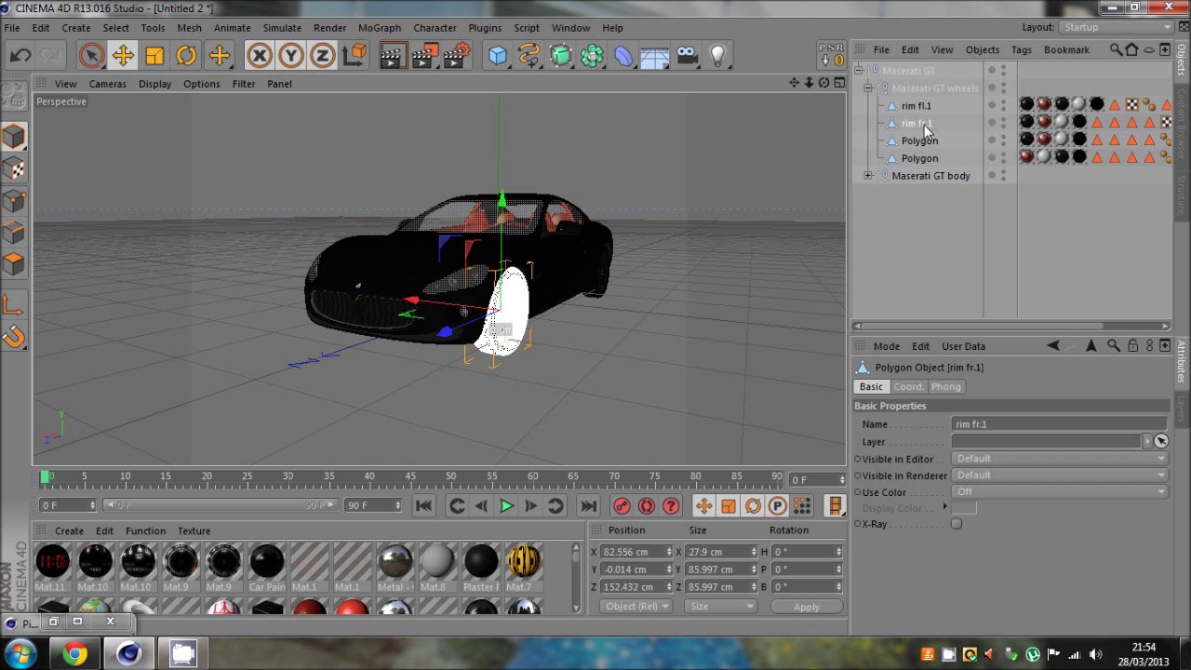
click(872, 246)
- Add a null object to the scene and add a new user data entry to it
mouse_move(595, 320)
alt+mouse_down()
mouse_move(607, 317)
mouse_move(594, 316)
alt+mouse_up()
drag(498, 56, 536, 79)
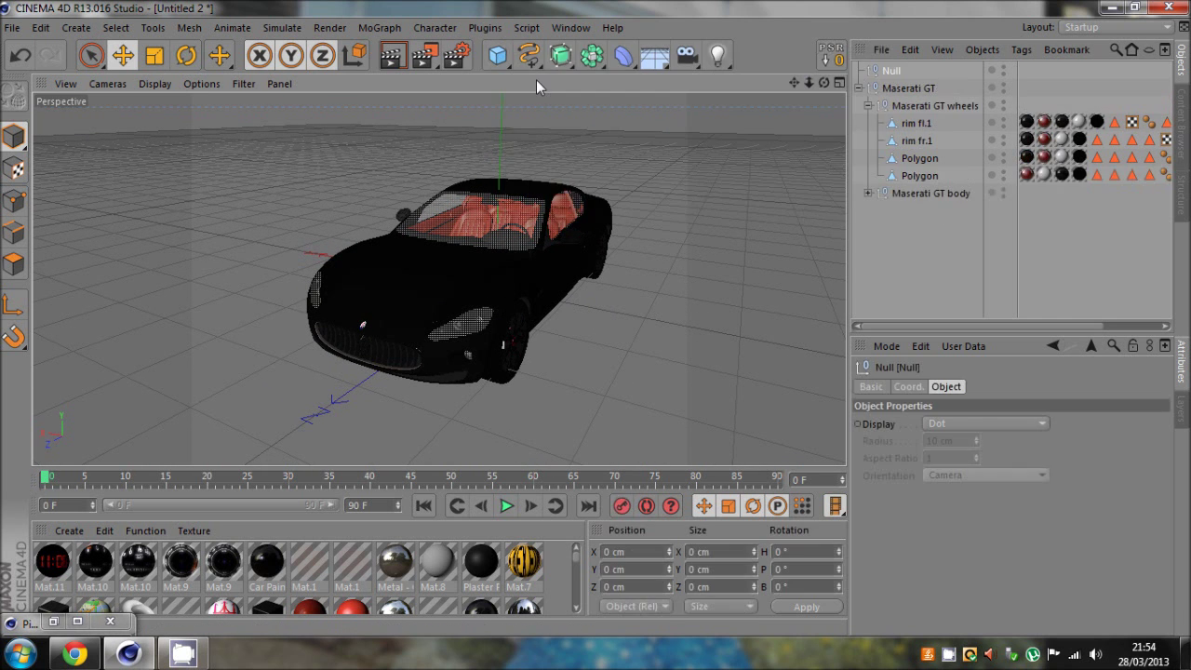
click(895, 72)
click(973, 349)
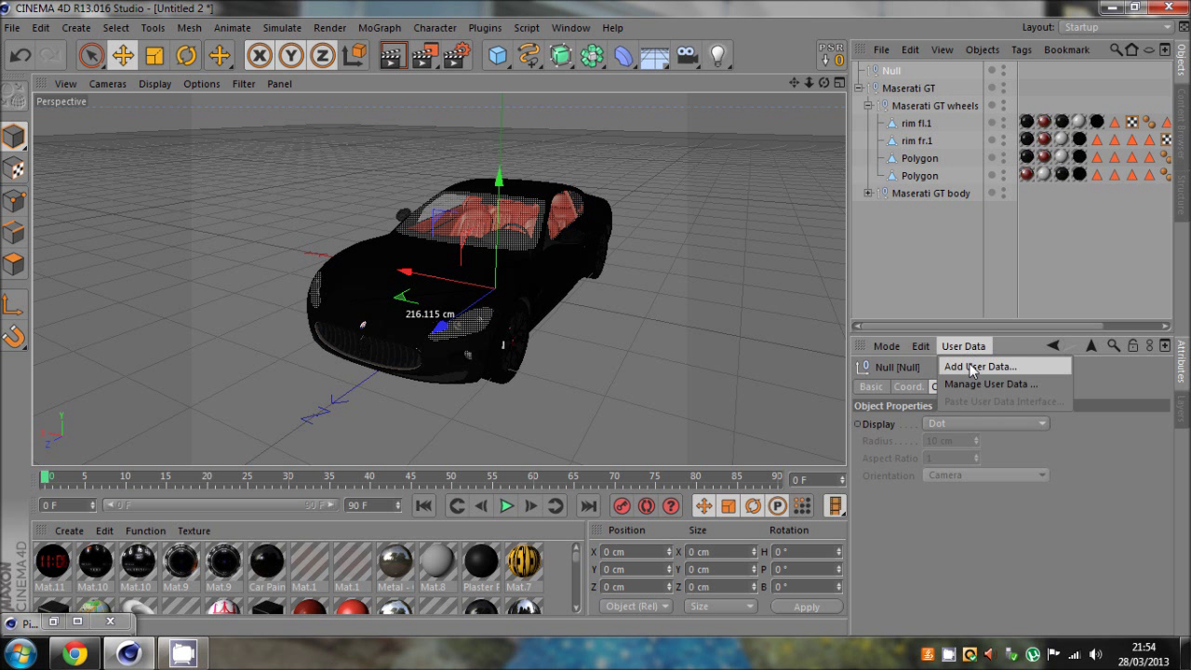
click(970, 365)
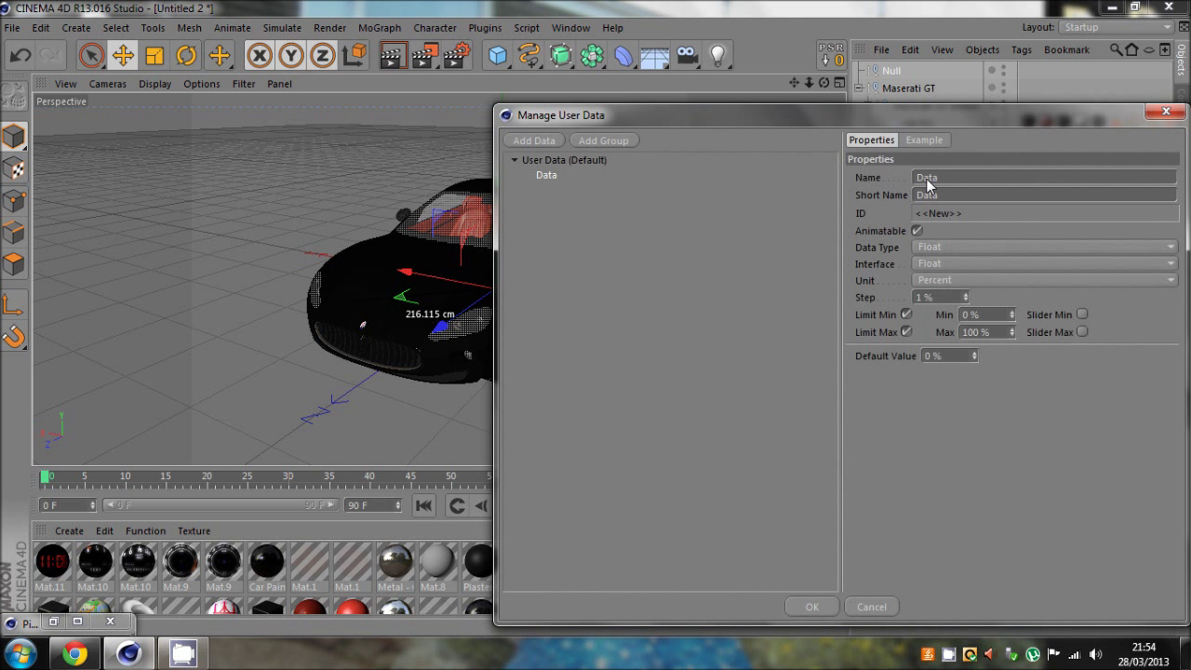
- Name the user data entry steer and set its interface to Float Slider with Degree as the unit
click(950, 182)
text(steer)
key(Return)
click(942, 267)
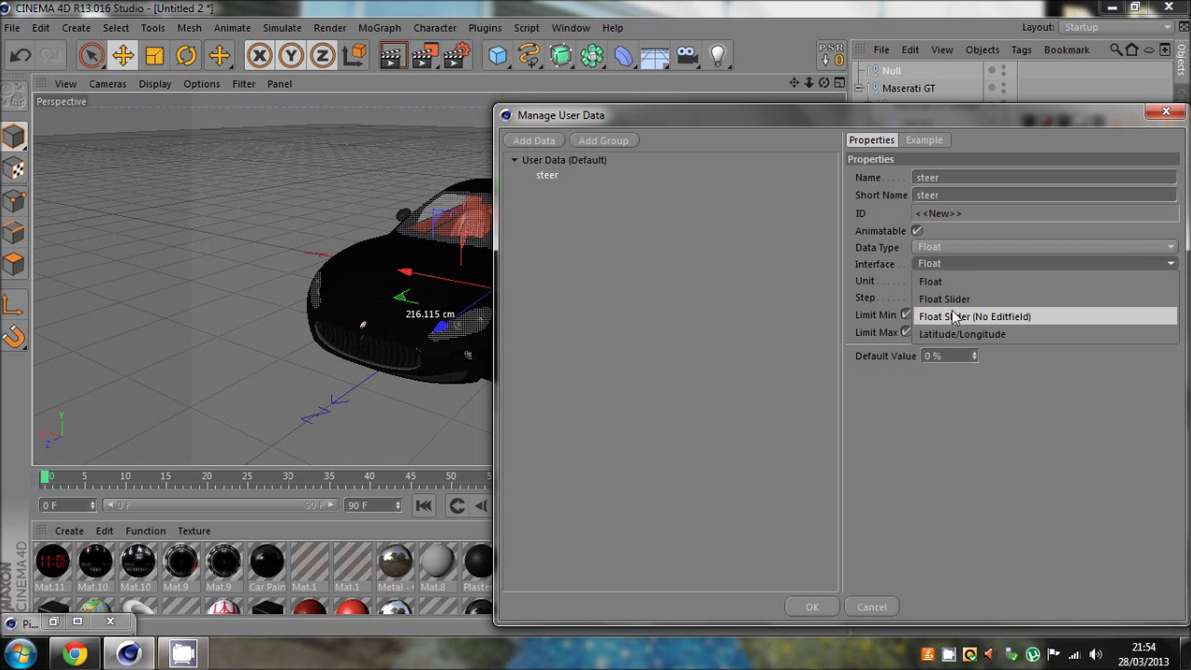
click(947, 300)
click(959, 289)
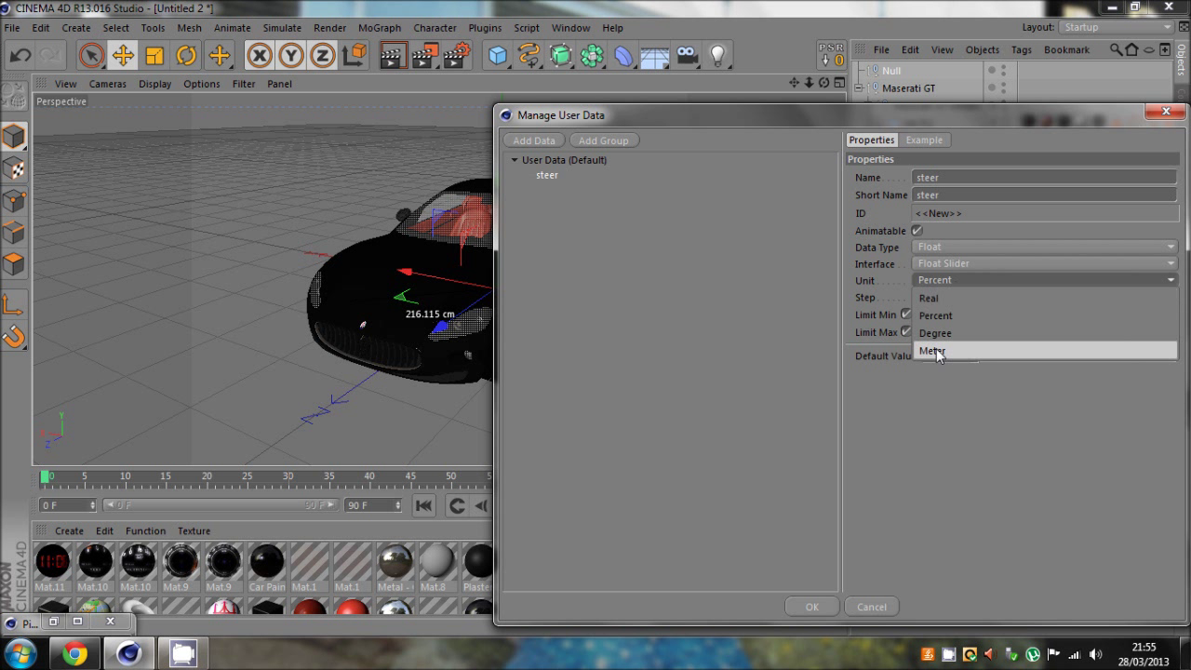
click(941, 338)
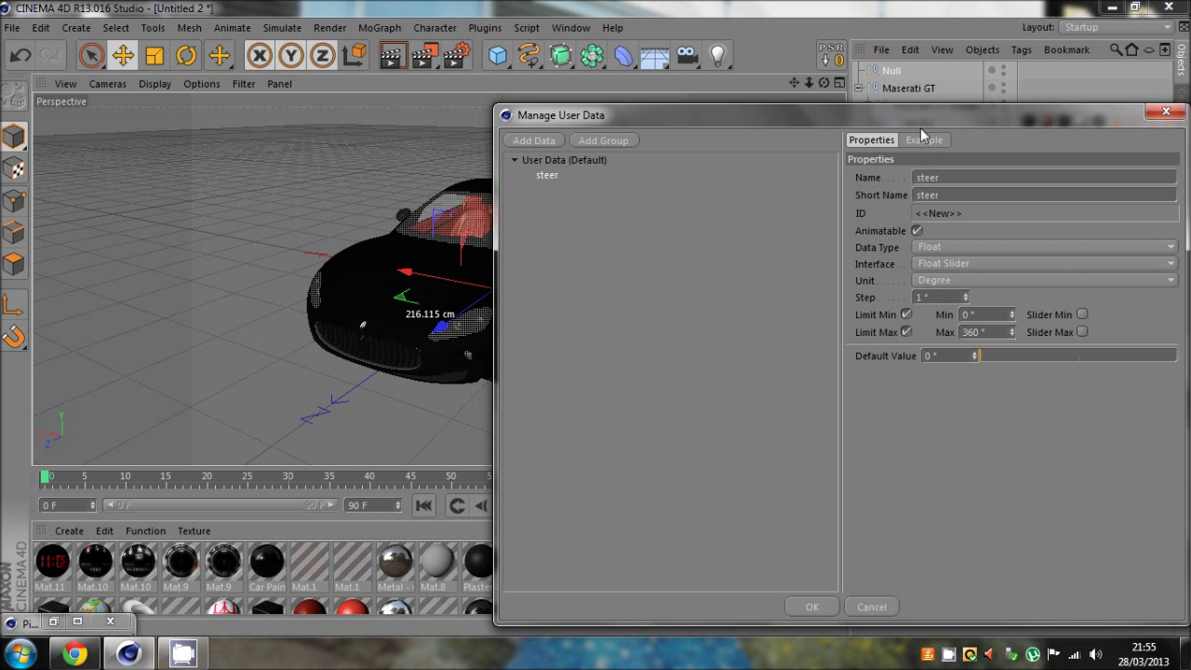
drag(916, 116, 988, 116)
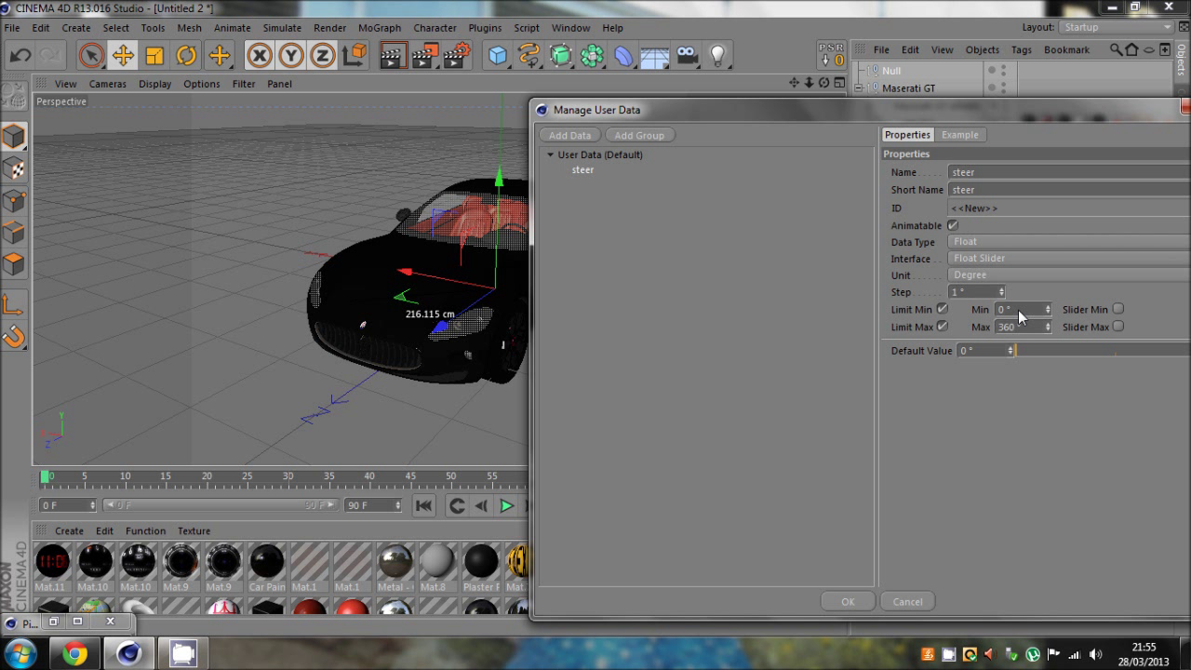
mouse_move(897, 112)
mouse_down()
mouse_move(933, 101)
mouse_move(908, 97)
mouse_up()
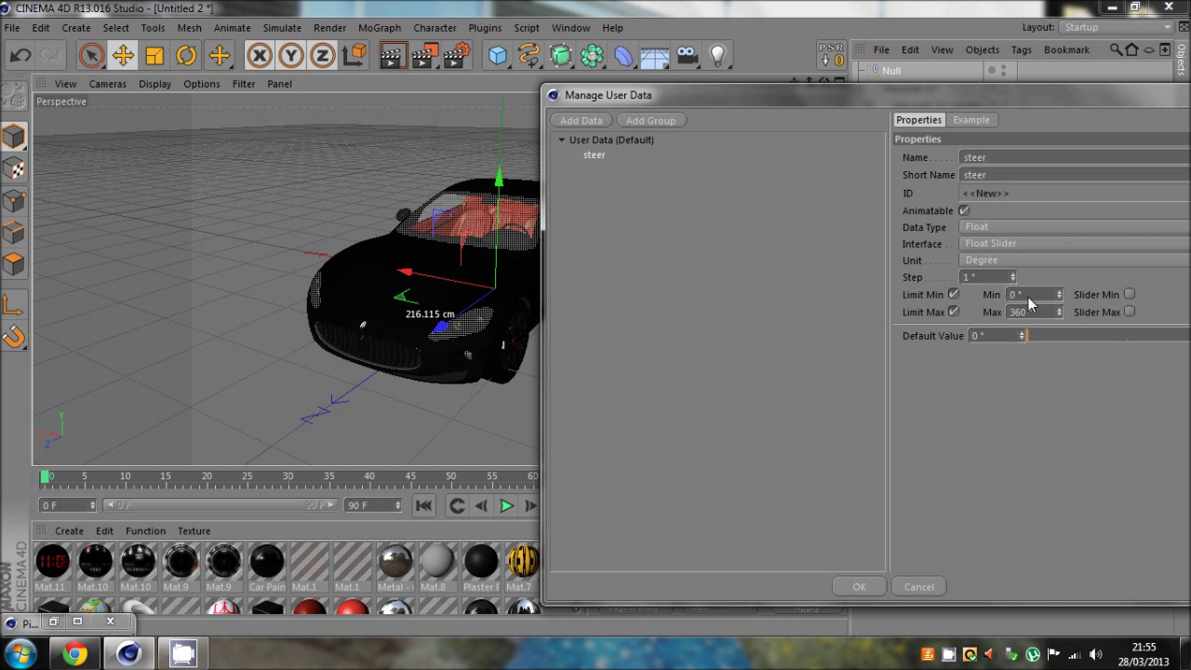
- Limit the steer user data to a minimum of -30° and a maximum of 30°
drag(1029, 297, 983, 292)
text(-30)
key(Return)
click(1030, 313)
text(30)
key(Return)
click(1021, 296)
drag(1020, 292, 991, 292)
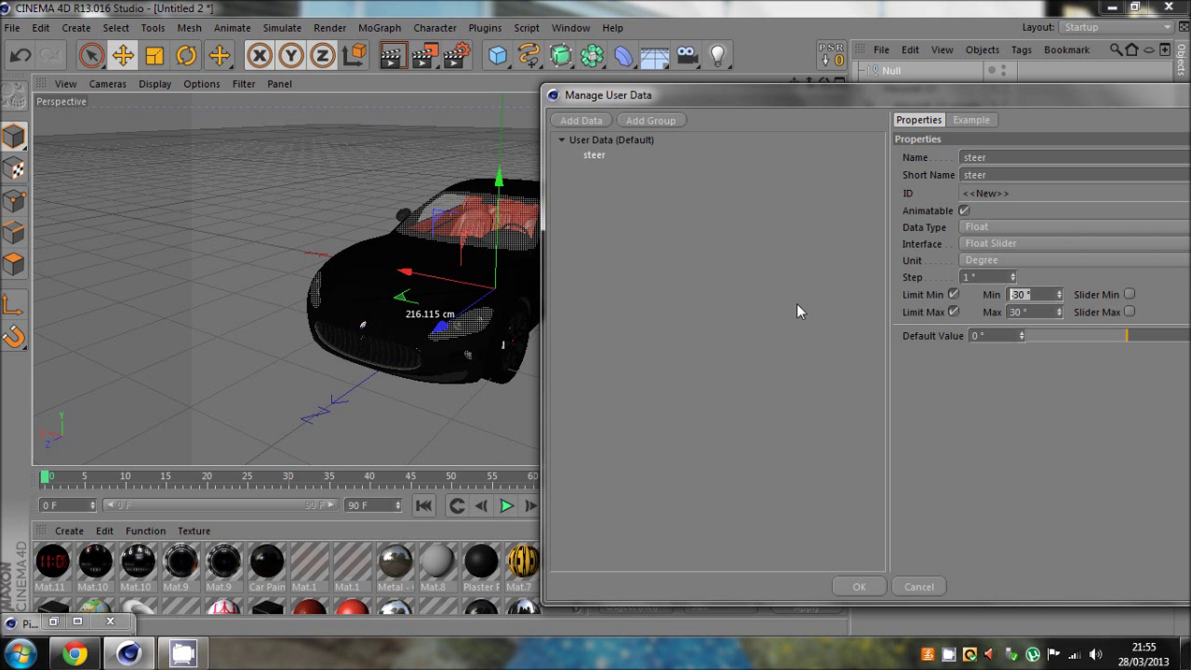
click(1135, 6)
click(74, 653)
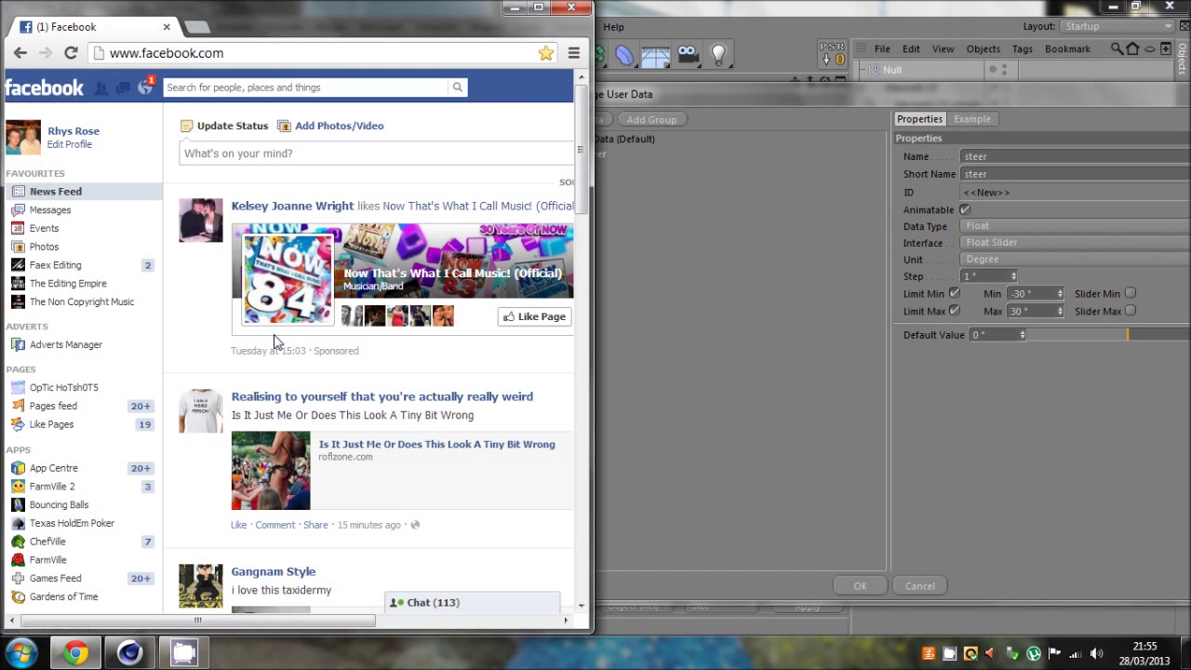
click(515, 7)
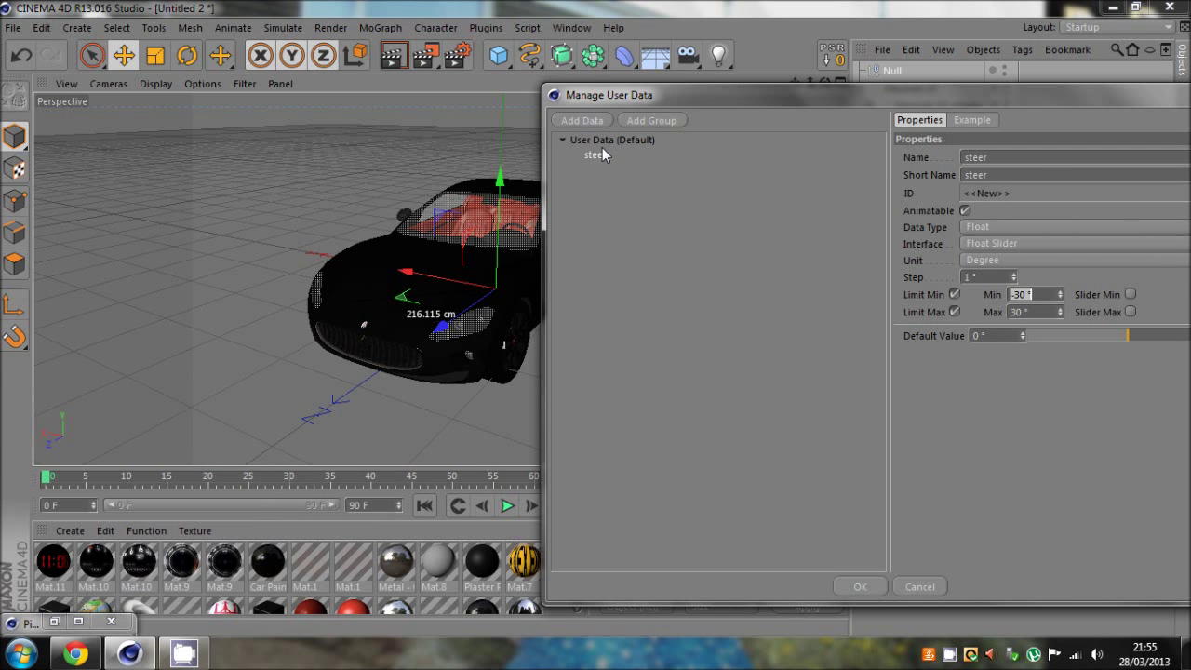
- Try the steer default value across its range, set it back to 0°, and confirm the user data settings
drag(1001, 92, 962, 66)
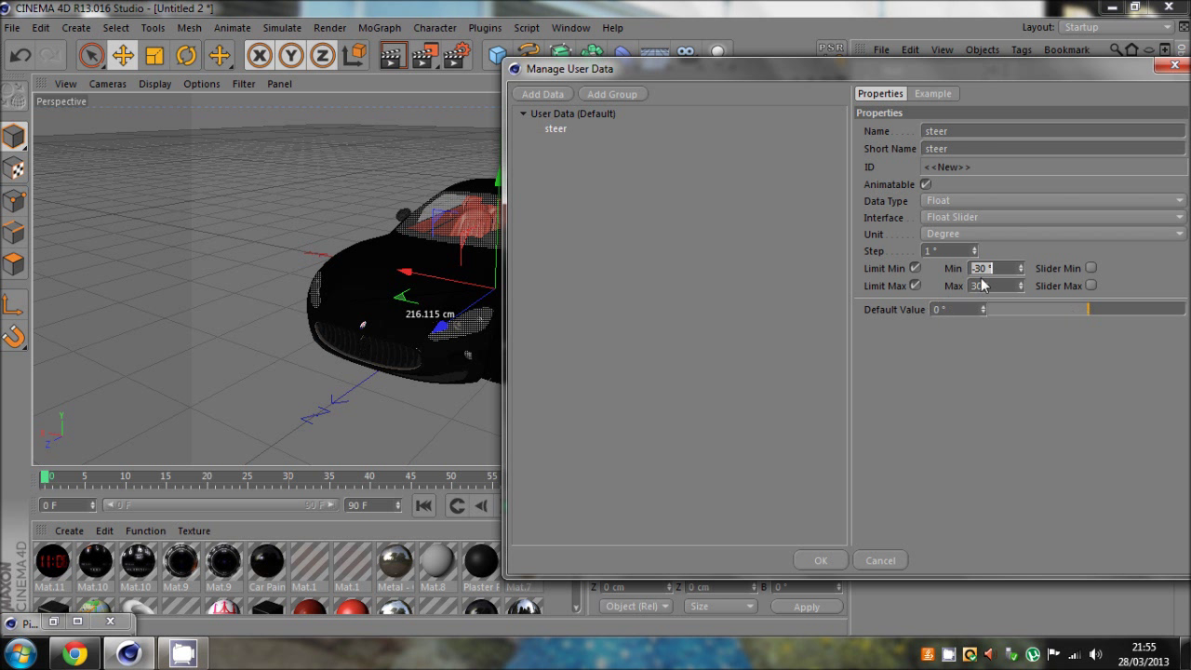
drag(1087, 308, 935, 319)
drag(1059, 319, 1185, 317)
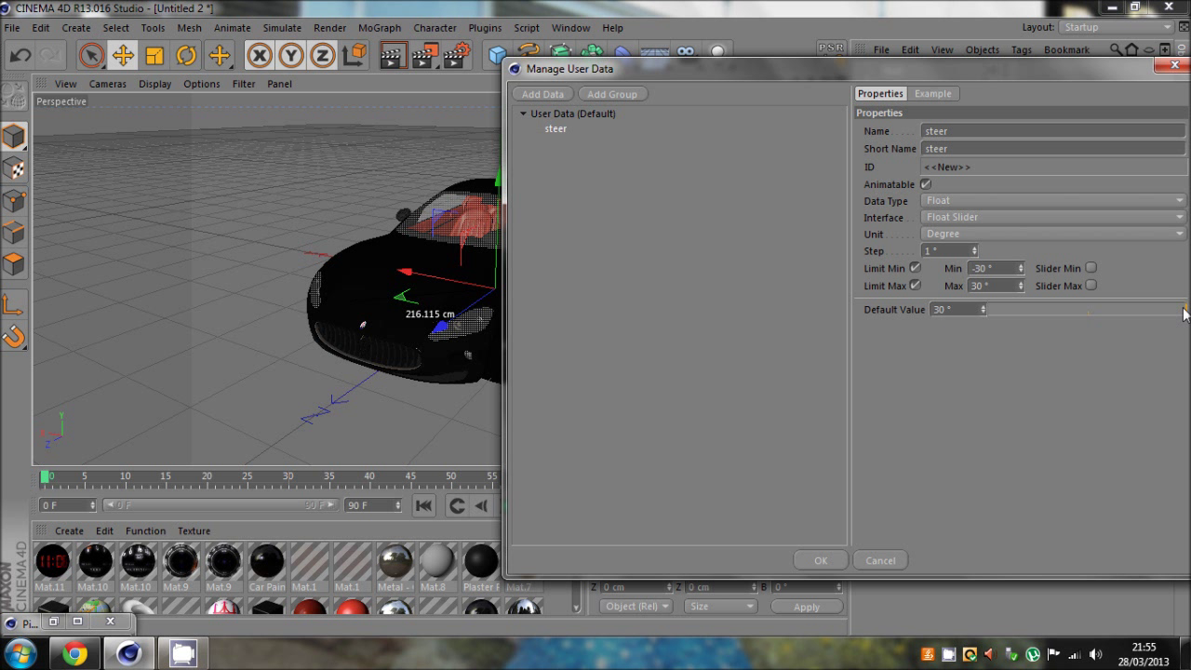
click(1088, 308)
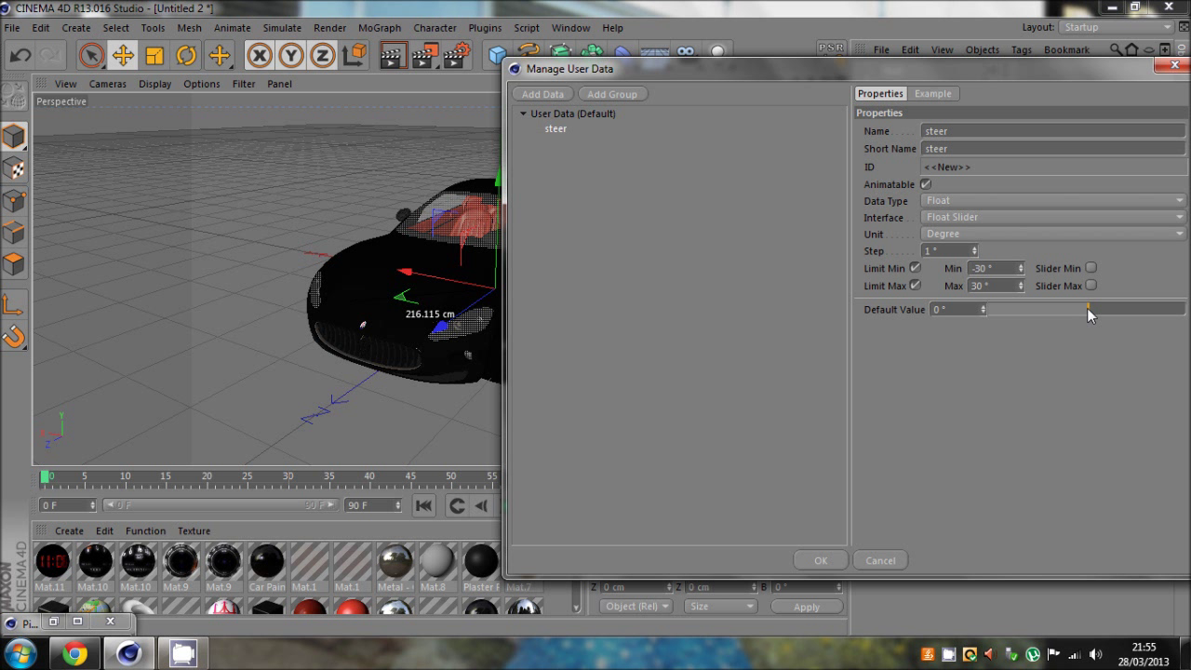
drag(1087, 308, 987, 316)
drag(1086, 310, 1084, 310)
text(0)
key(Return)
drag(1097, 69, 1018, 49)
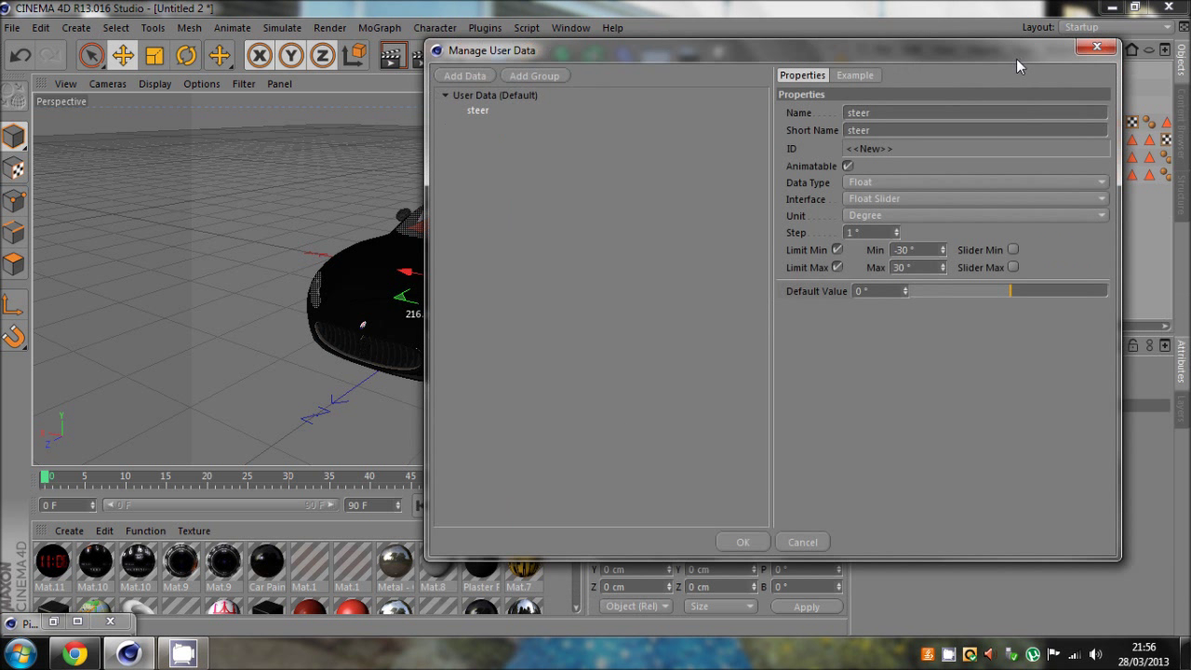
click(750, 543)
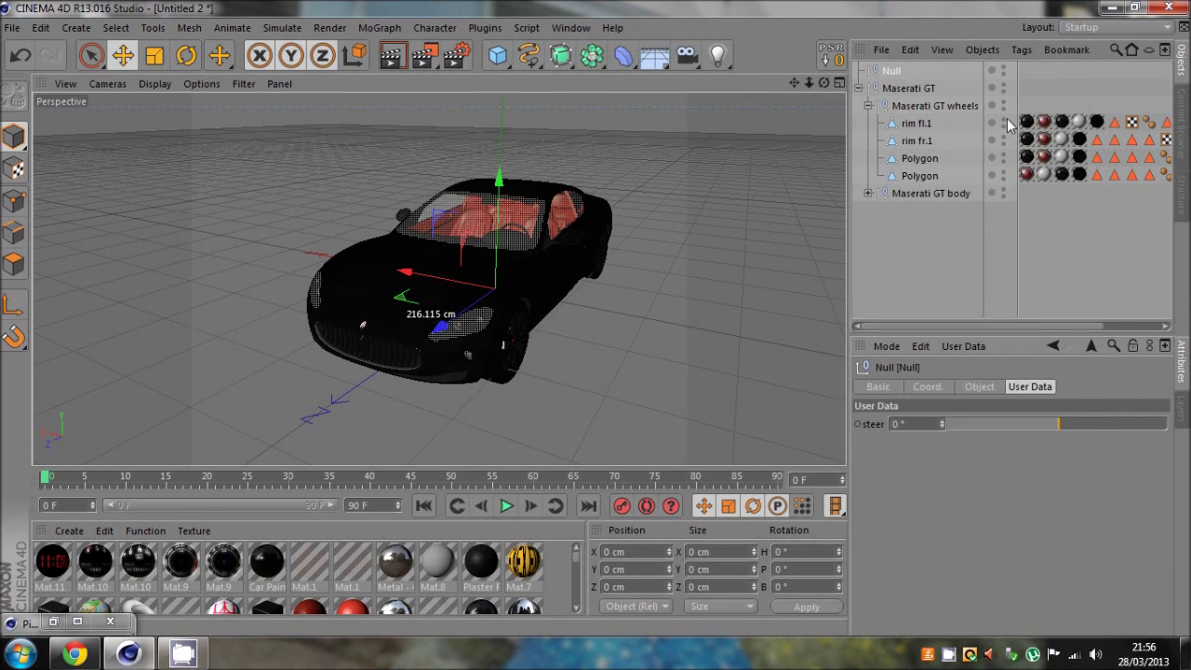
- Add an XPresso tag to the null and place the null as a node in its XPresso graph
right_click(905, 63)
mouse_move(924, 67)
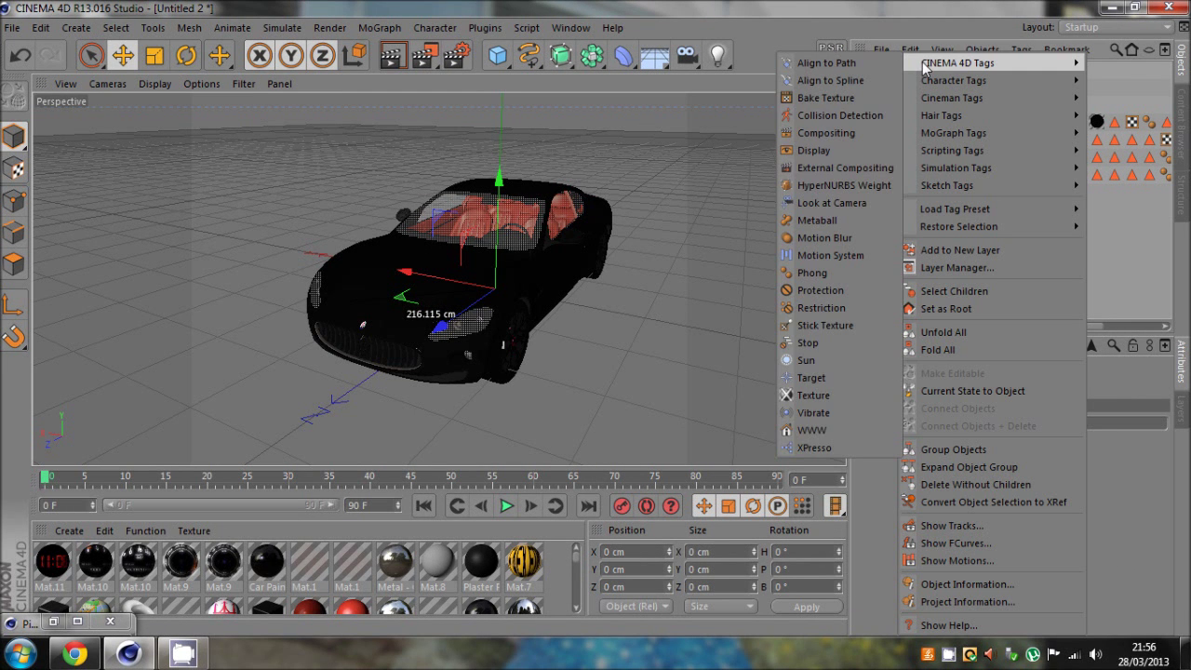
click(813, 448)
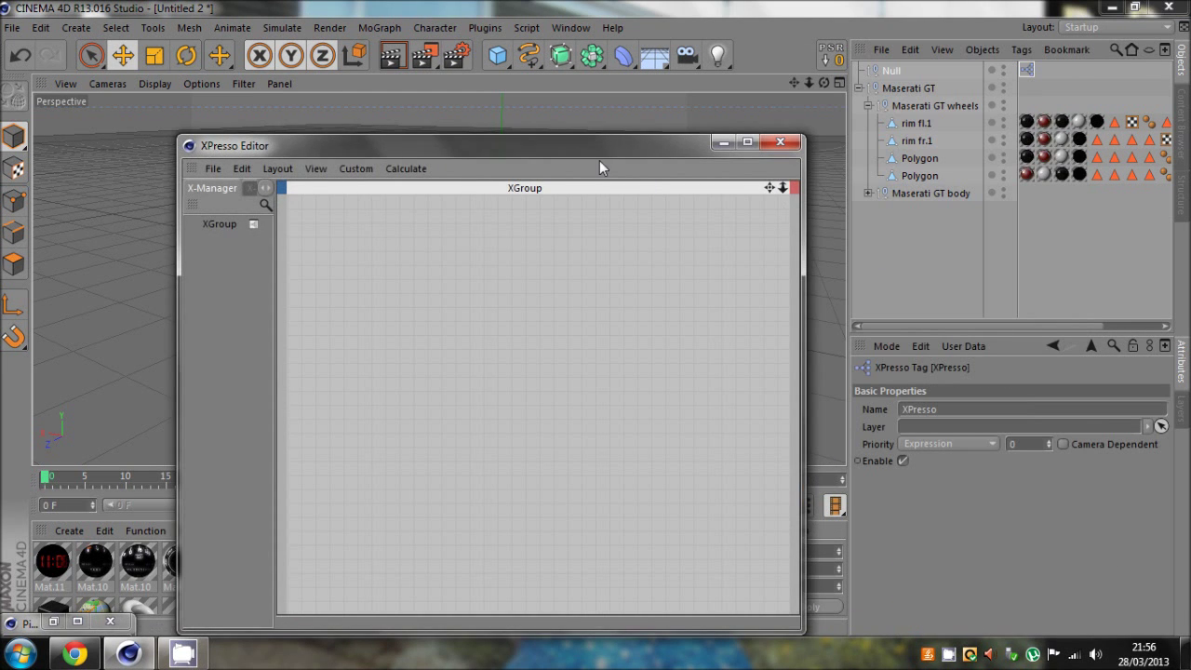
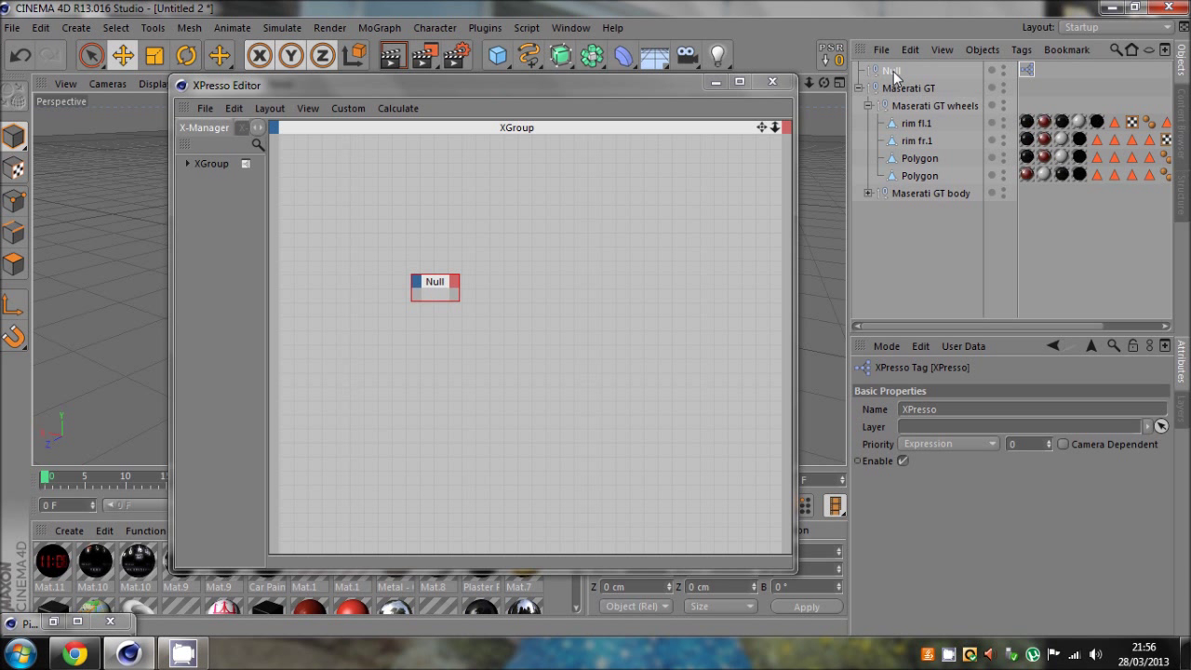
- Add both front wheels, rim fl.1 and rim fr.1, as nodes in the XPresso graph
click(909, 131)
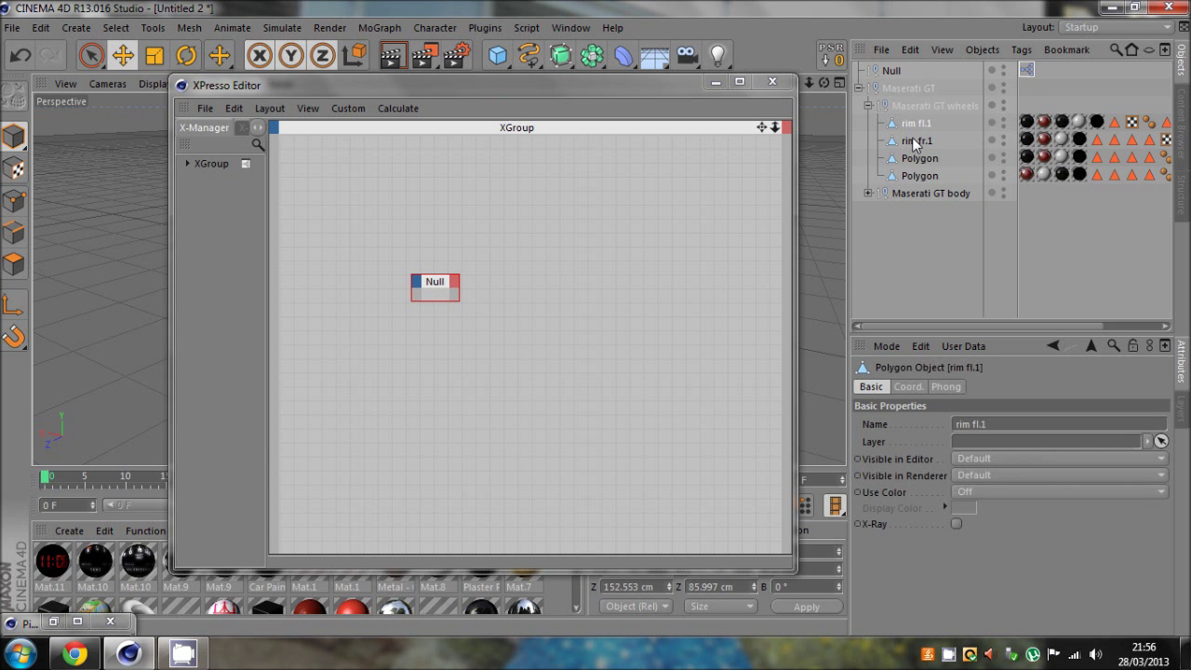
drag(708, 85, 738, 413)
ctrl+click(914, 143)
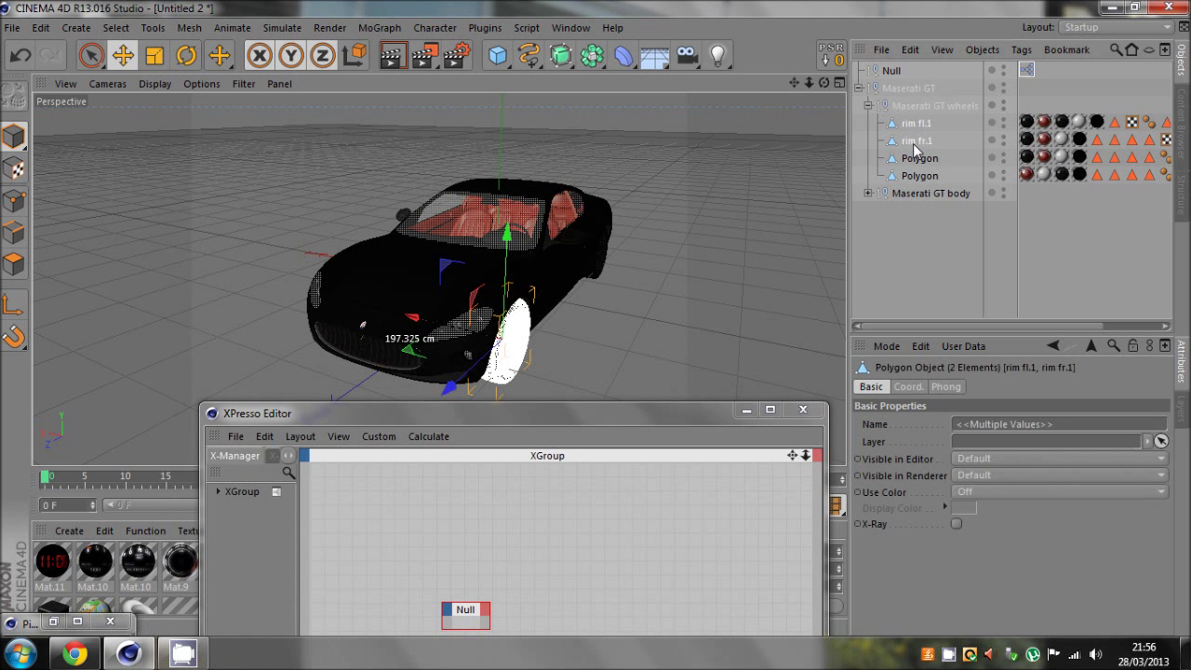
alt+drag(607, 307, 599, 319)
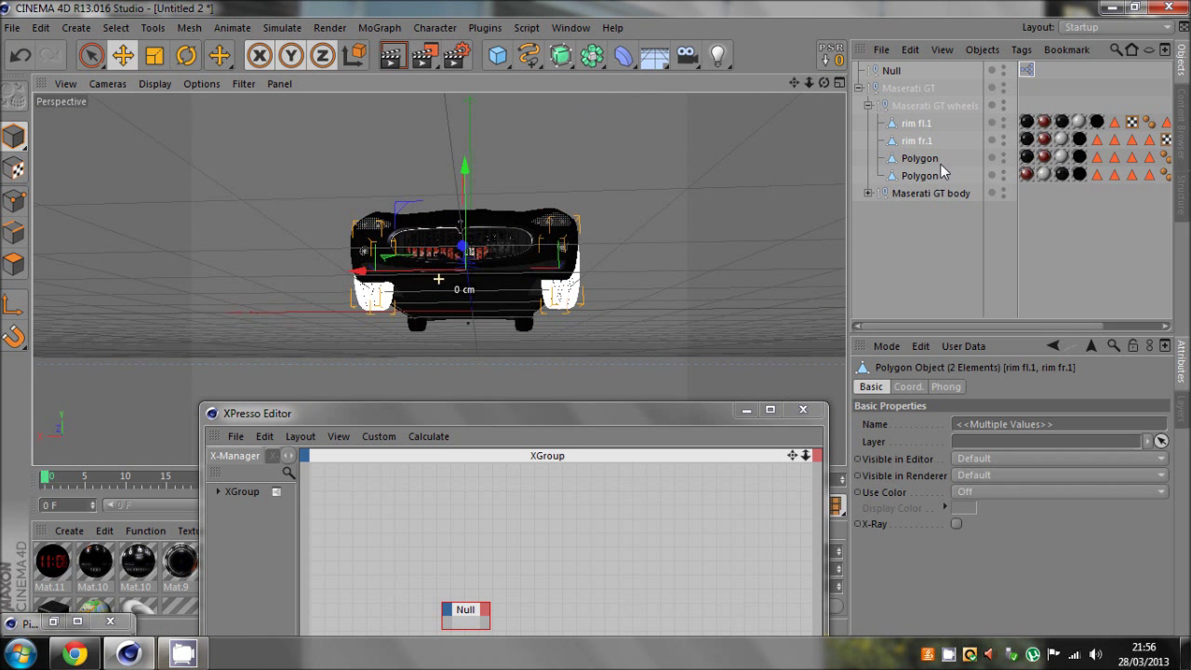
drag(918, 140, 672, 578)
drag(675, 414, 706, 170)
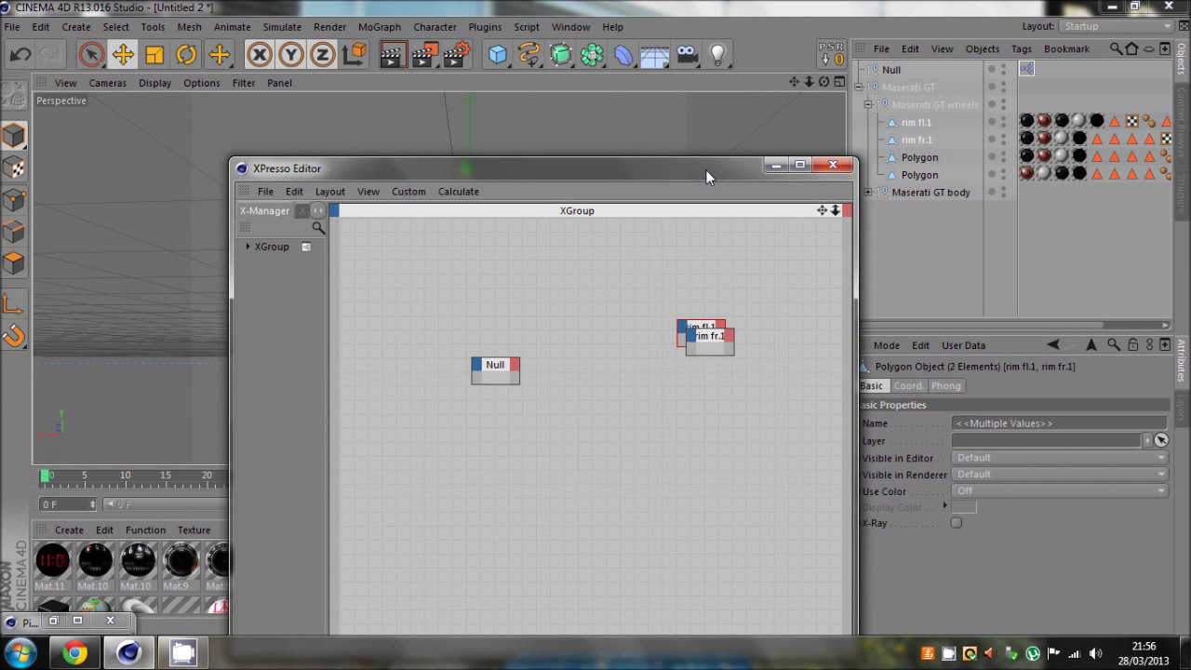
- Separate the overlapping wheel nodes, placing rim fr.1 below rim fl.1
click(730, 349)
drag(717, 374, 686, 423)
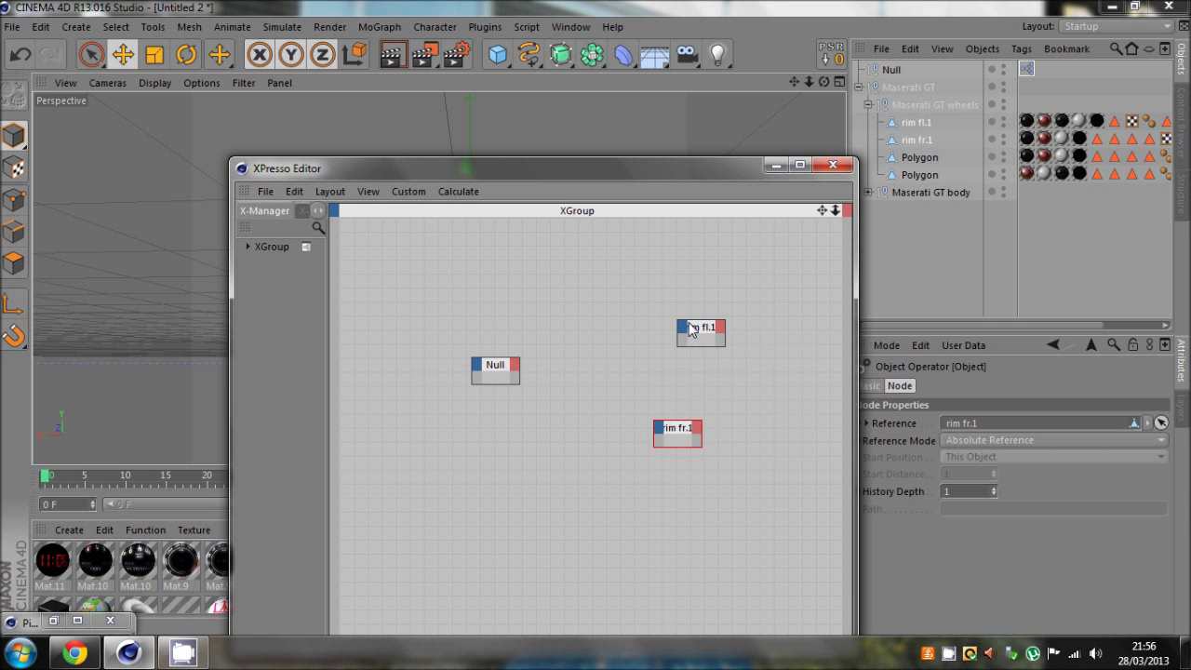
mouse_move(701, 329)
mouse_down()
mouse_move(670, 331)
mouse_move(682, 330)
mouse_up()
click(773, 439)
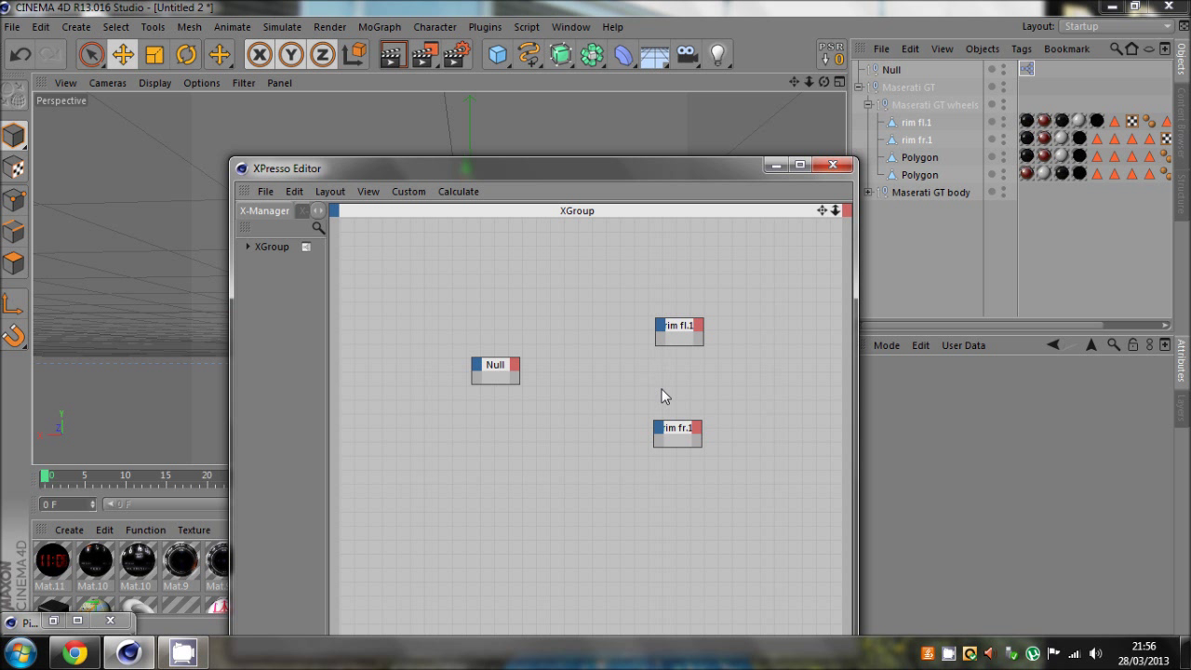
click(661, 331)
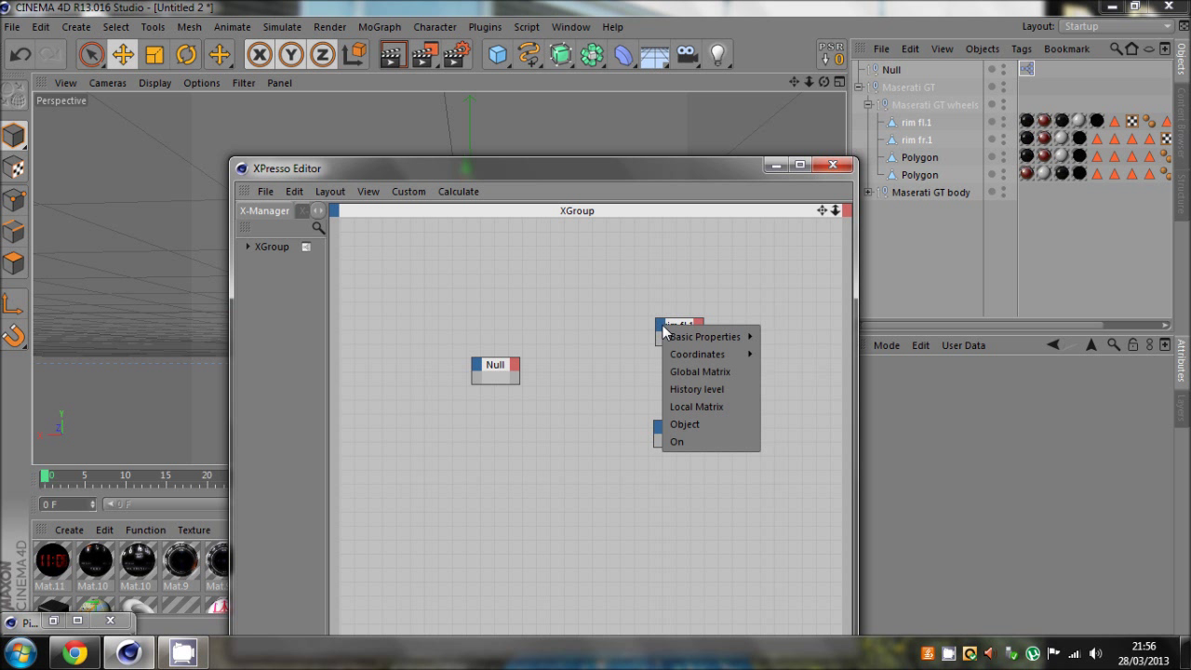
mouse_move(684, 351)
mouse_move(799, 387)
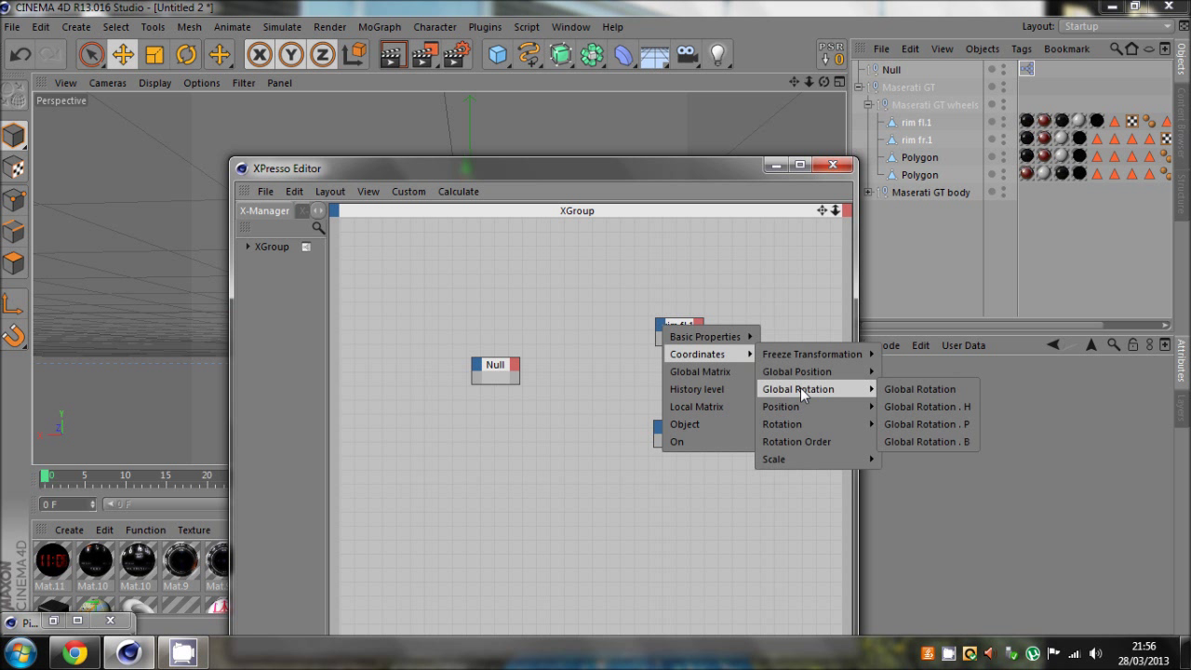
click(920, 408)
- Rotate rim fl.1 around its vertical axis to check which rotation value steers it, and undo the rotation
click(777, 165)
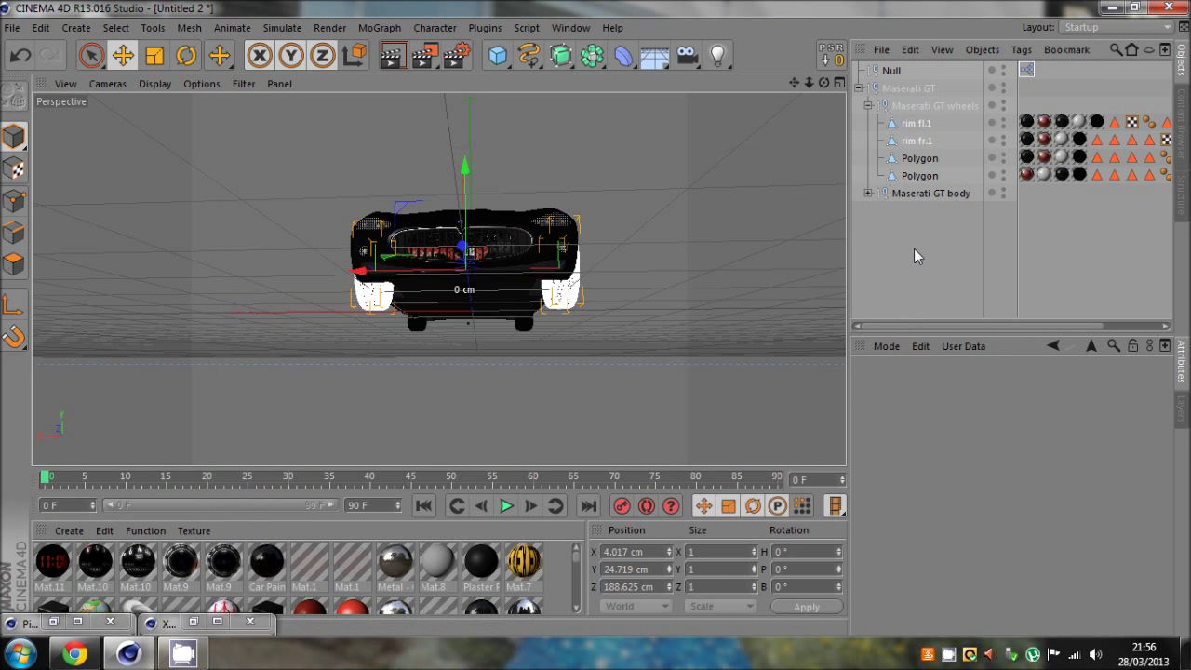
click(914, 249)
click(901, 124)
alt+drag(590, 326, 473, 138)
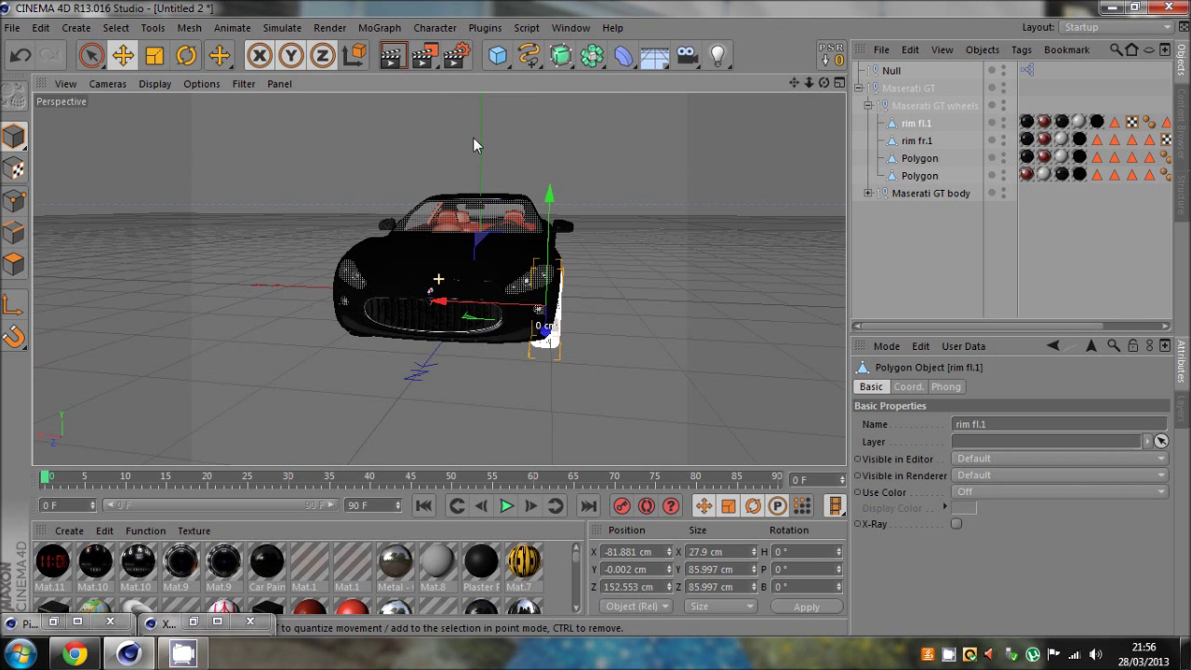
key(r)
drag(578, 329, 632, 310)
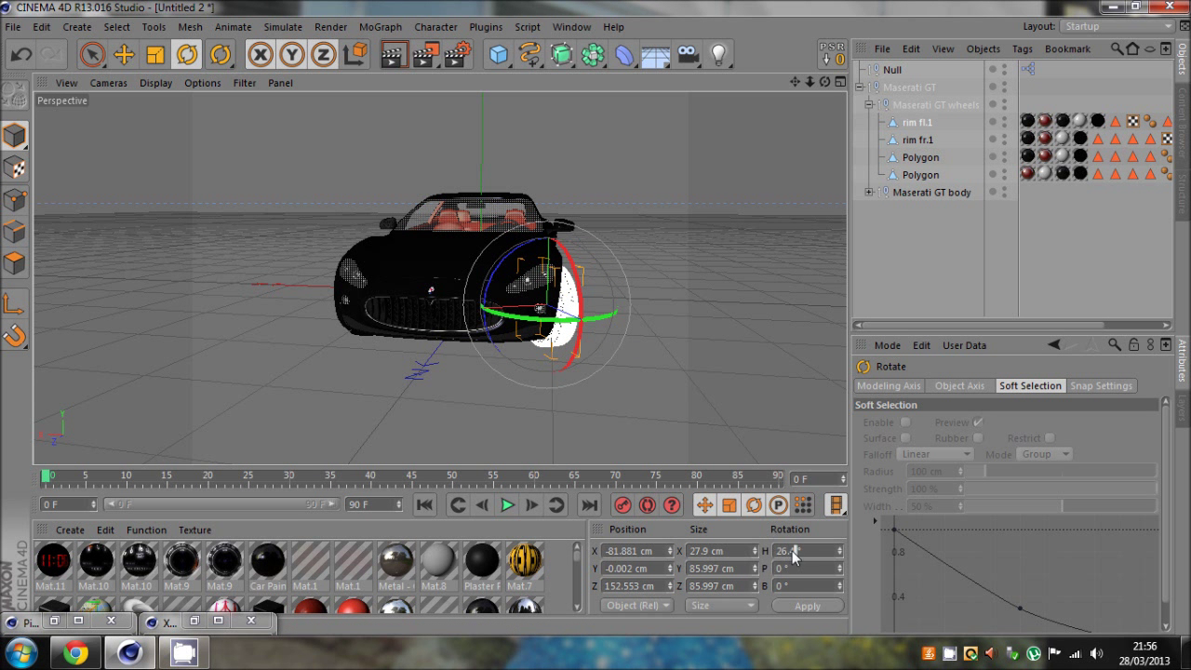
double_click(780, 551)
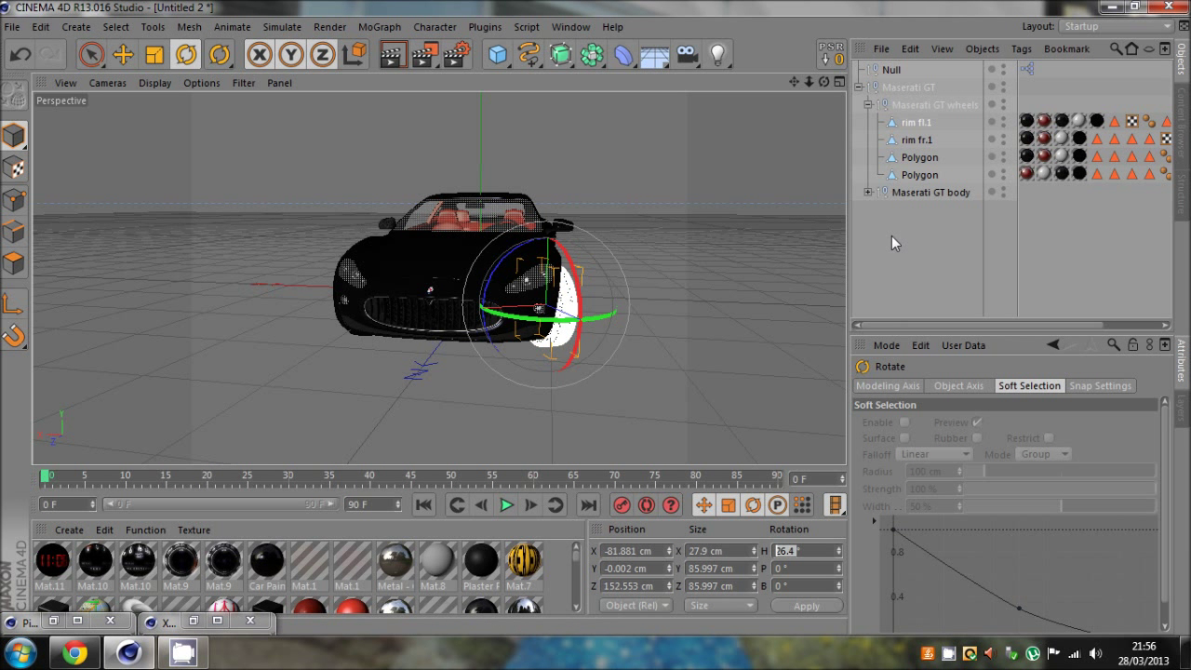
click(668, 276)
key(ctrl+z)
- Reopen the null's XPresso graph and add a Global Rotation . H input port to the rim fl.1 node
click(1025, 73)
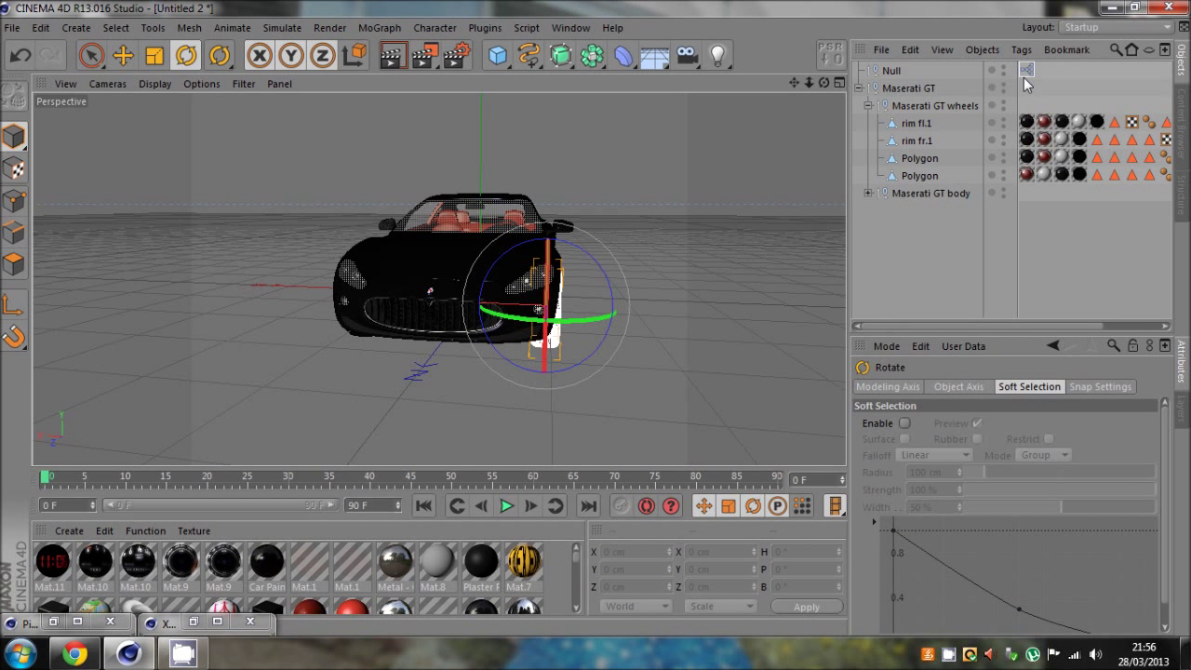
click(1026, 73)
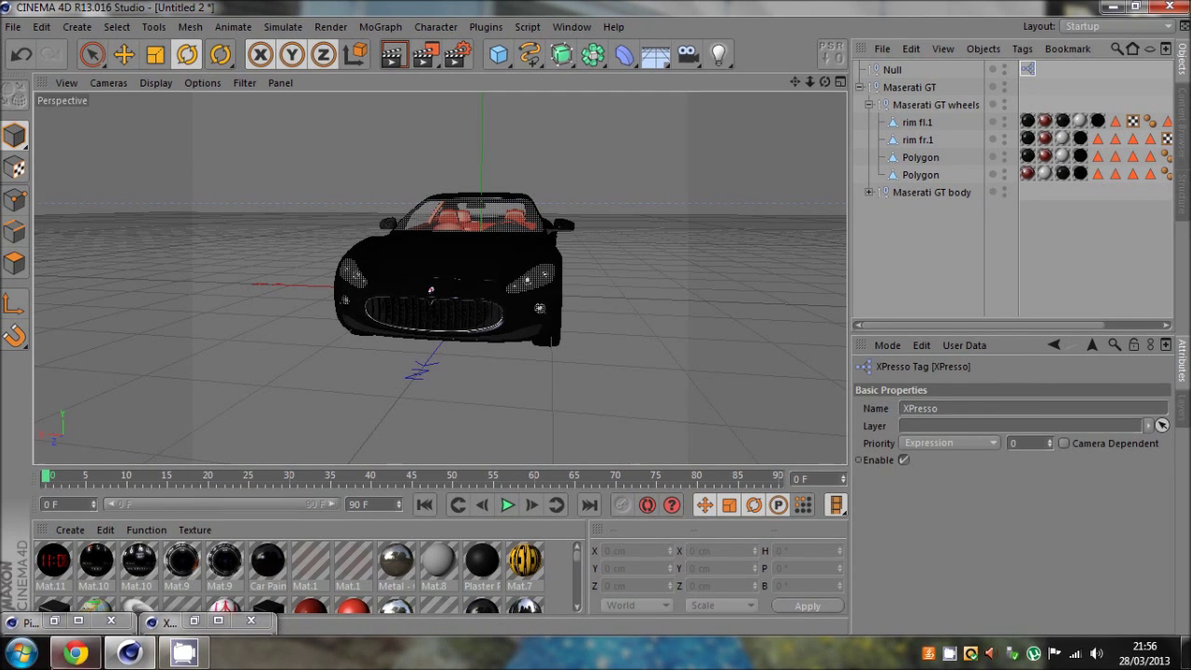
click(56, 622)
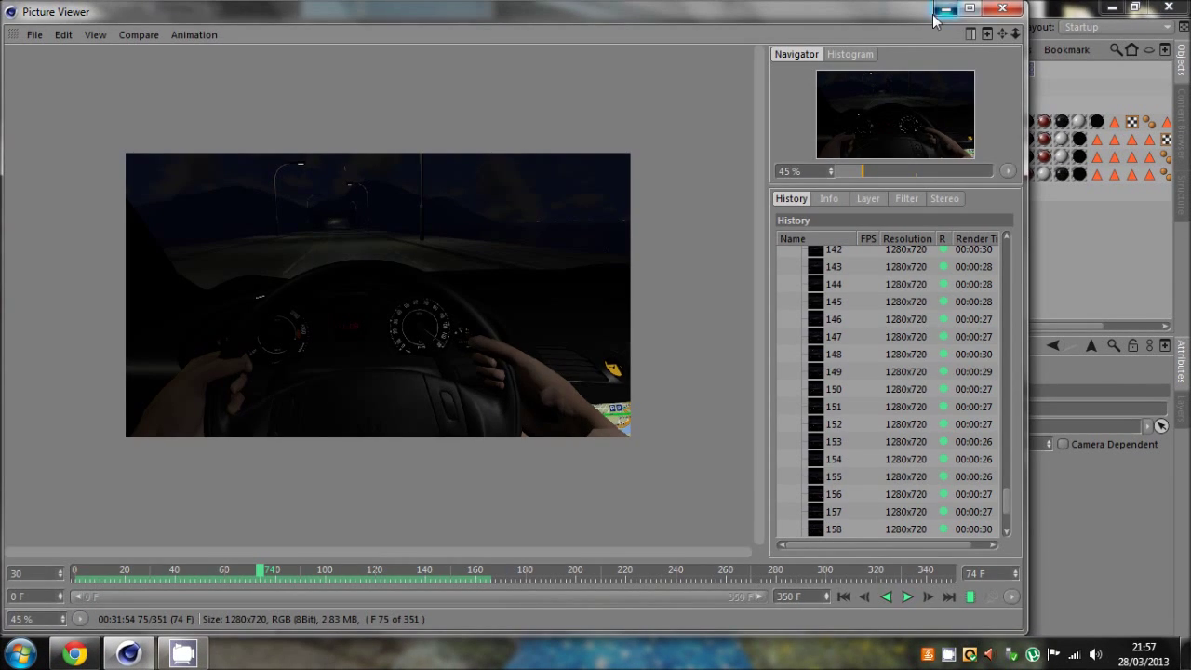
click(947, 8)
click(195, 623)
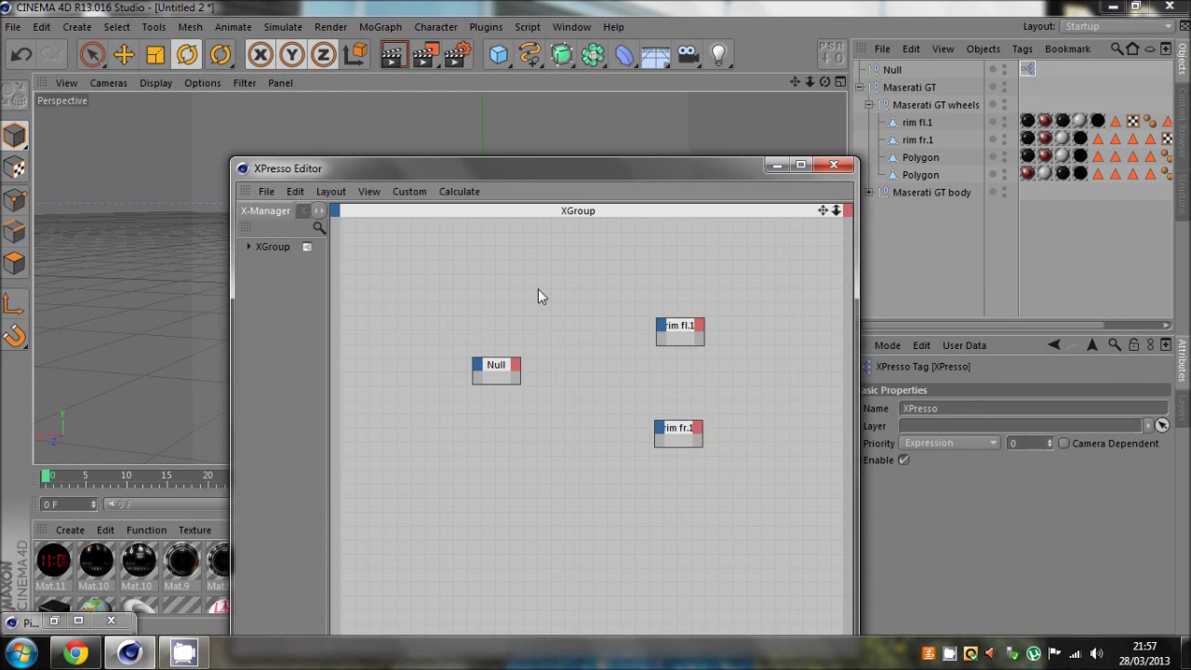
click(662, 326)
mouse_move(696, 358)
mouse_move(804, 390)
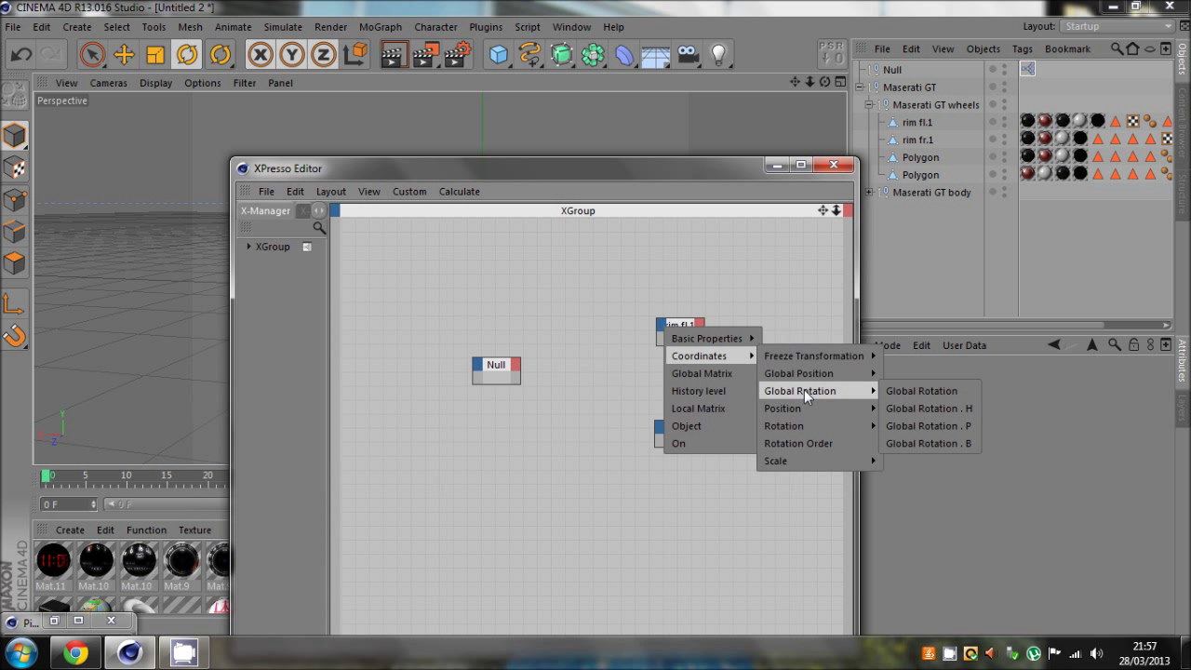
click(933, 409)
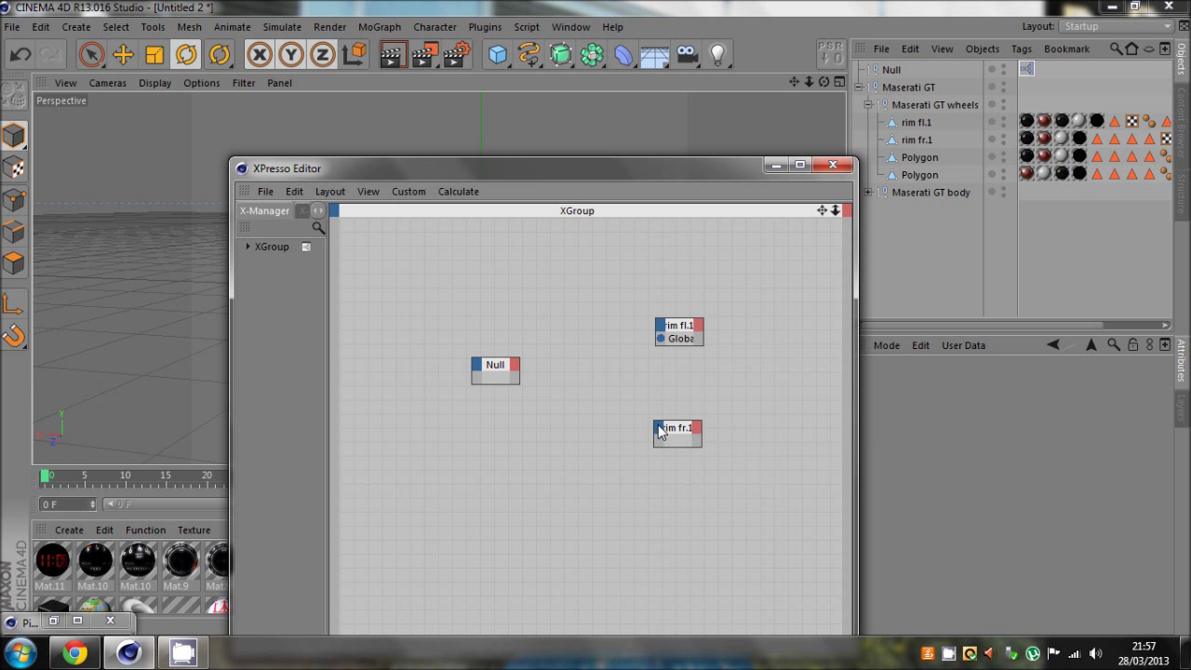
- Add a Global Rotation . H input port to the rim fr.1 node
click(660, 429)
mouse_move(728, 457)
mouse_move(776, 475)
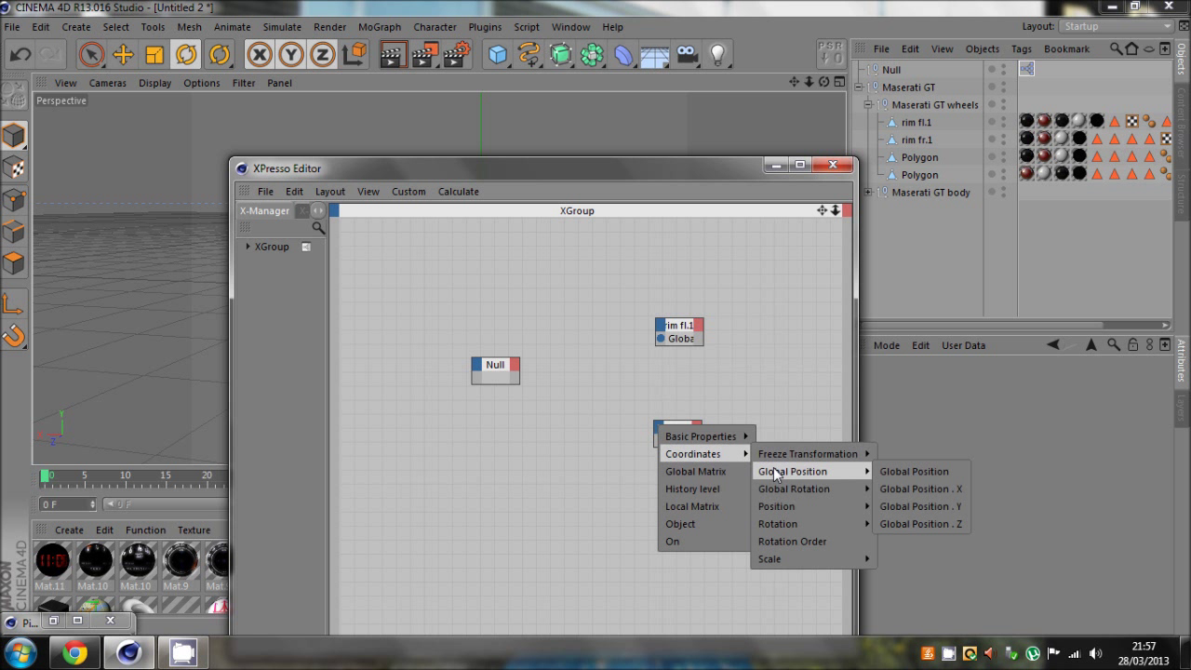
click(925, 505)
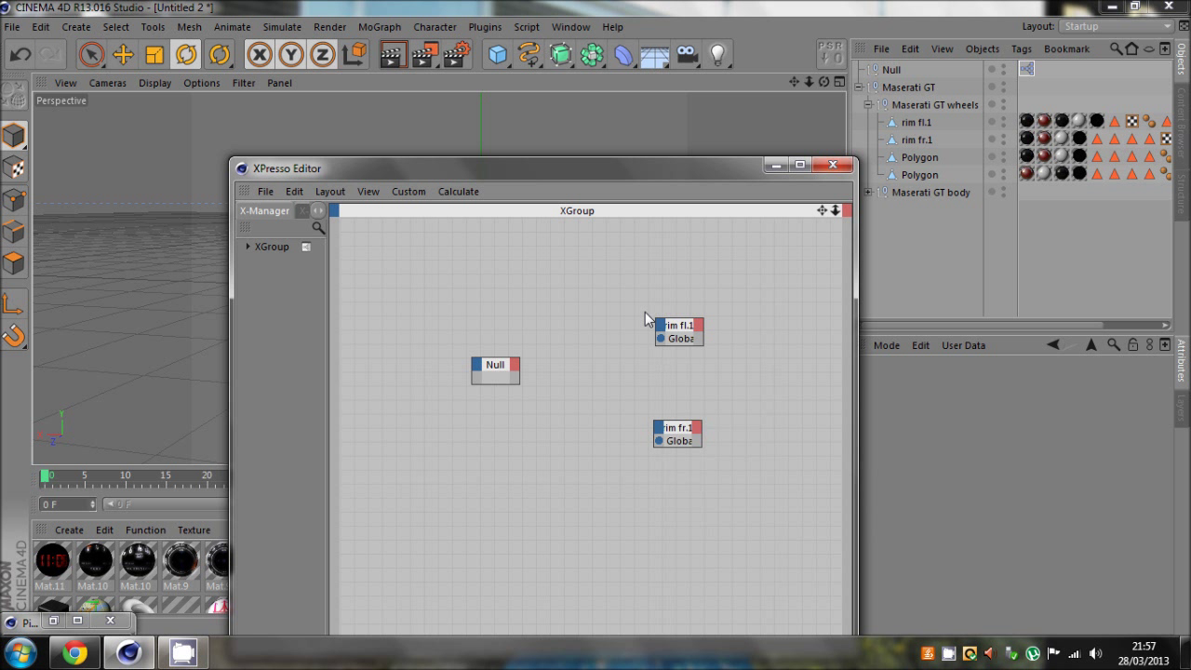
- Move the Null node slightly closer to the wheel nodes and add its steer user data as an output port
drag(506, 370, 540, 369)
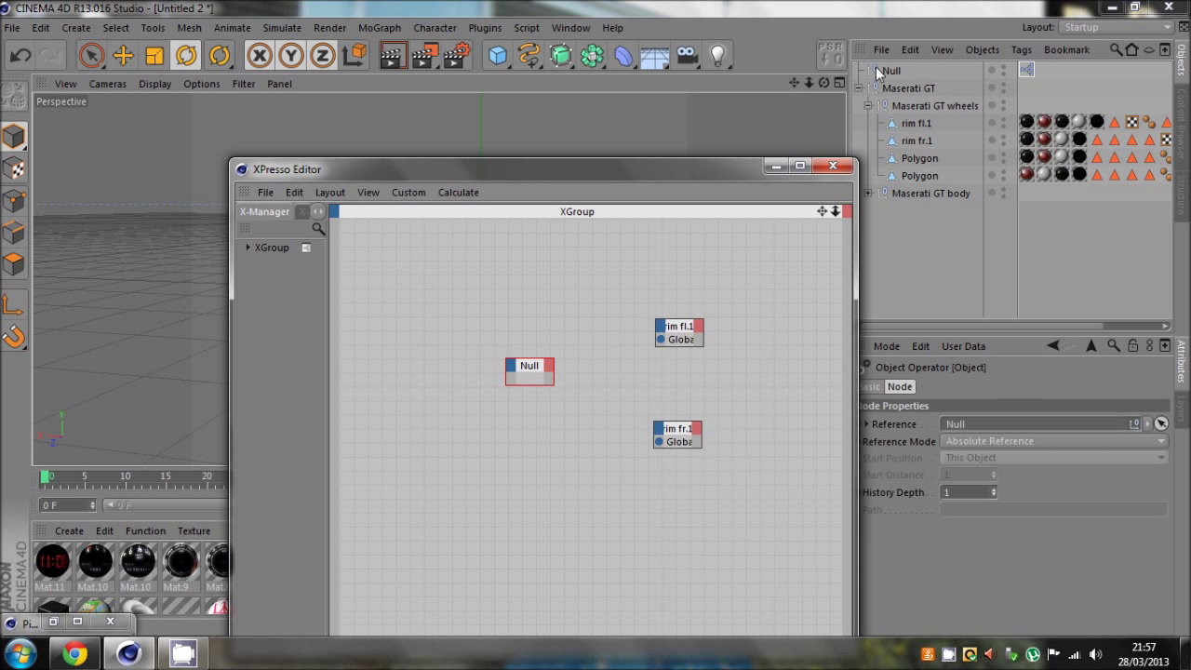
click(549, 367)
mouse_move(570, 626)
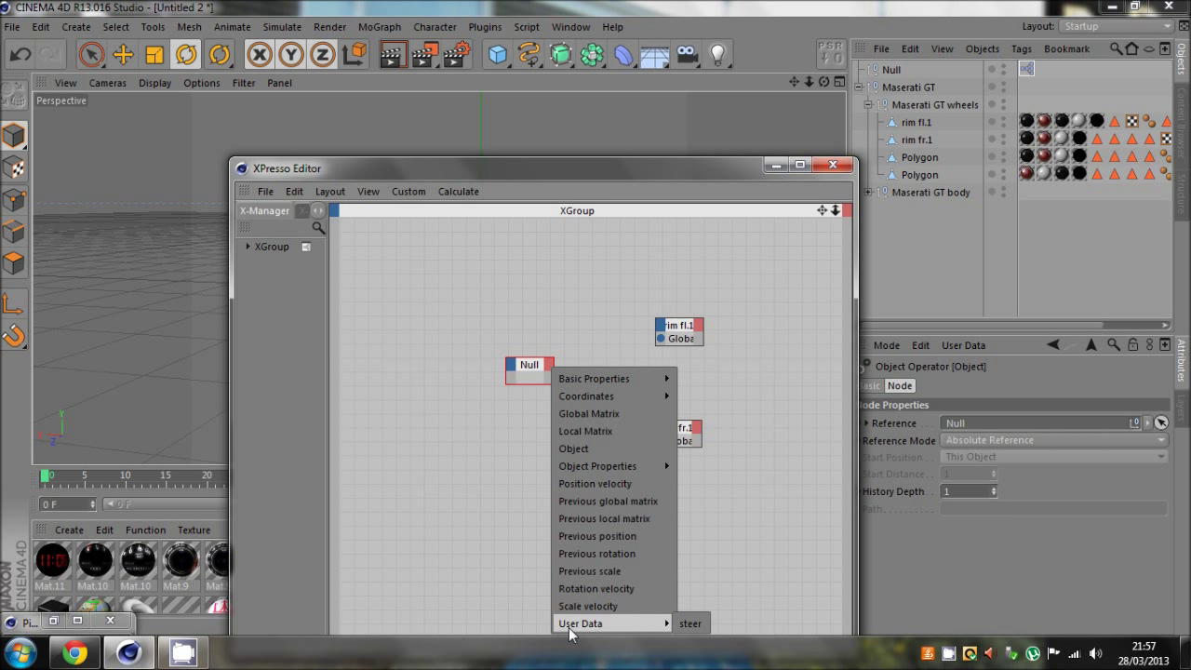
click(691, 624)
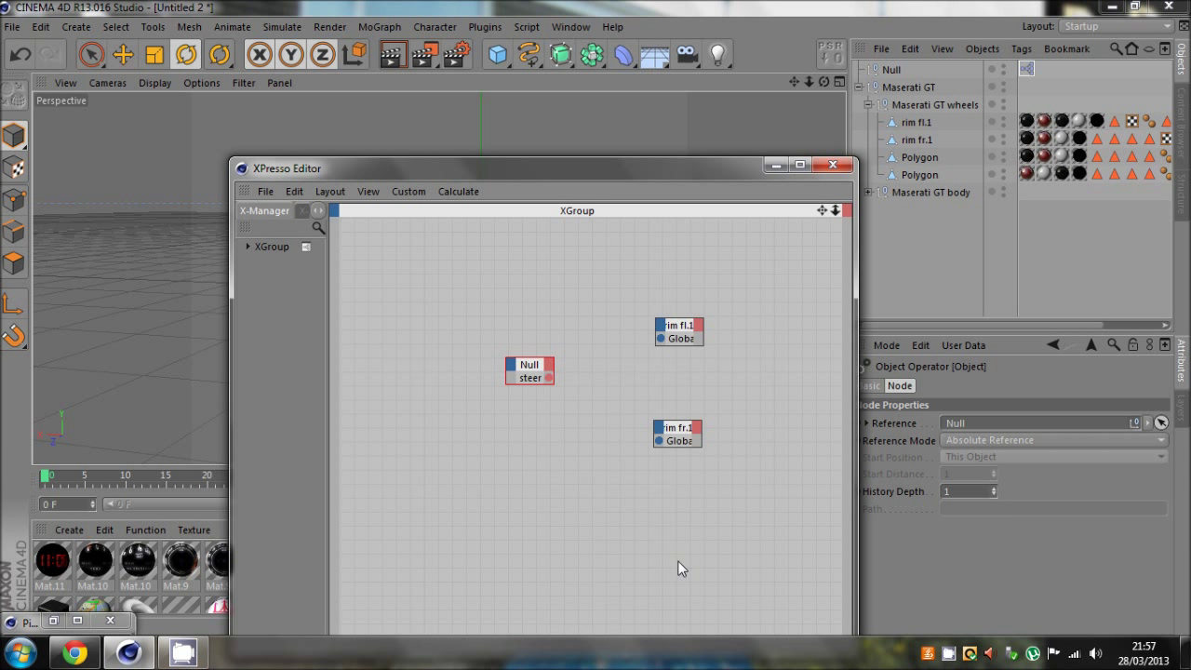
click(570, 462)
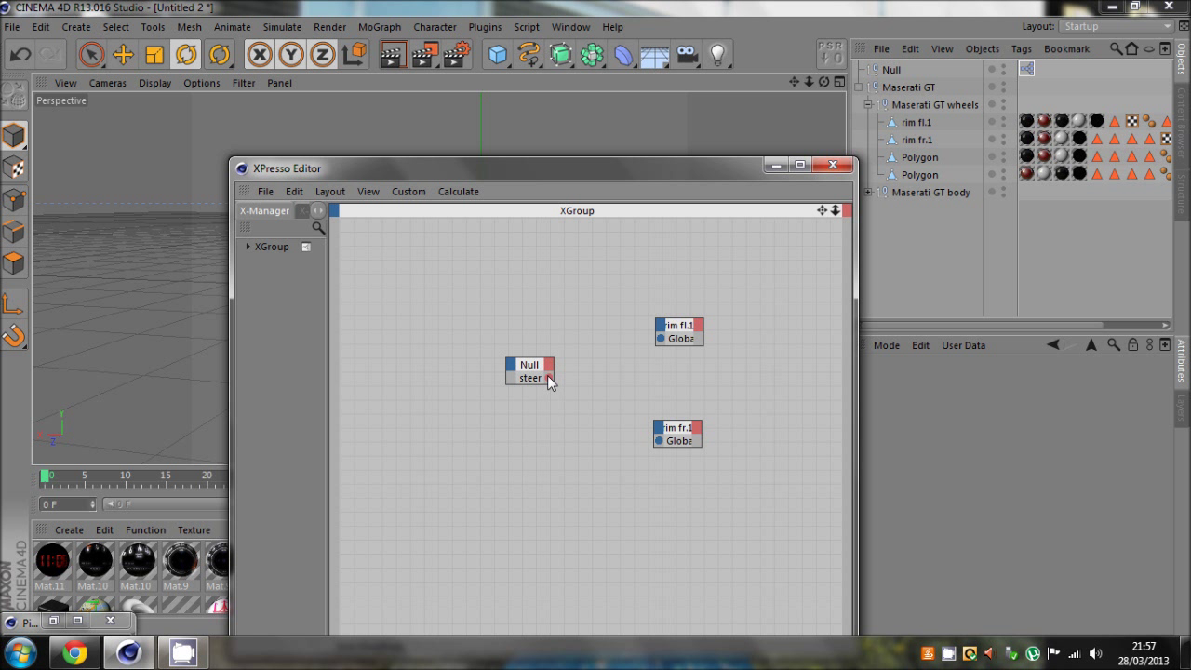
- Connect the Null's steer output to the rotation inputs of rim fl.1 and rim fr.1, and close the XPresso graph
drag(550, 379, 658, 442)
drag(549, 378, 660, 339)
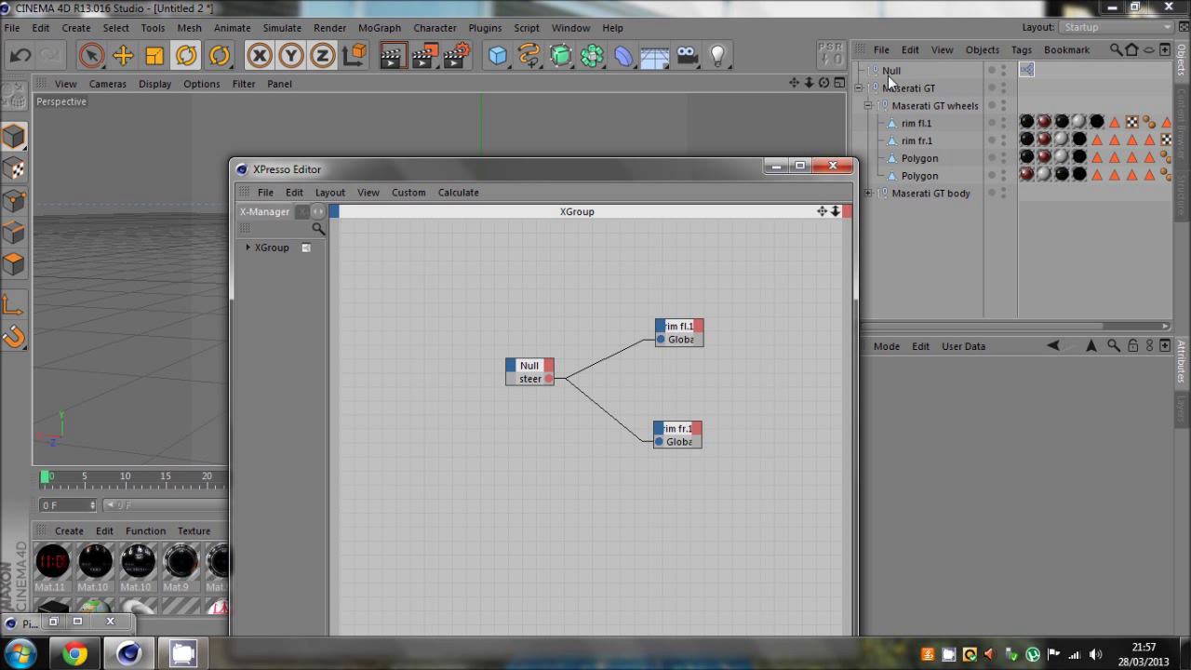
click(833, 169)
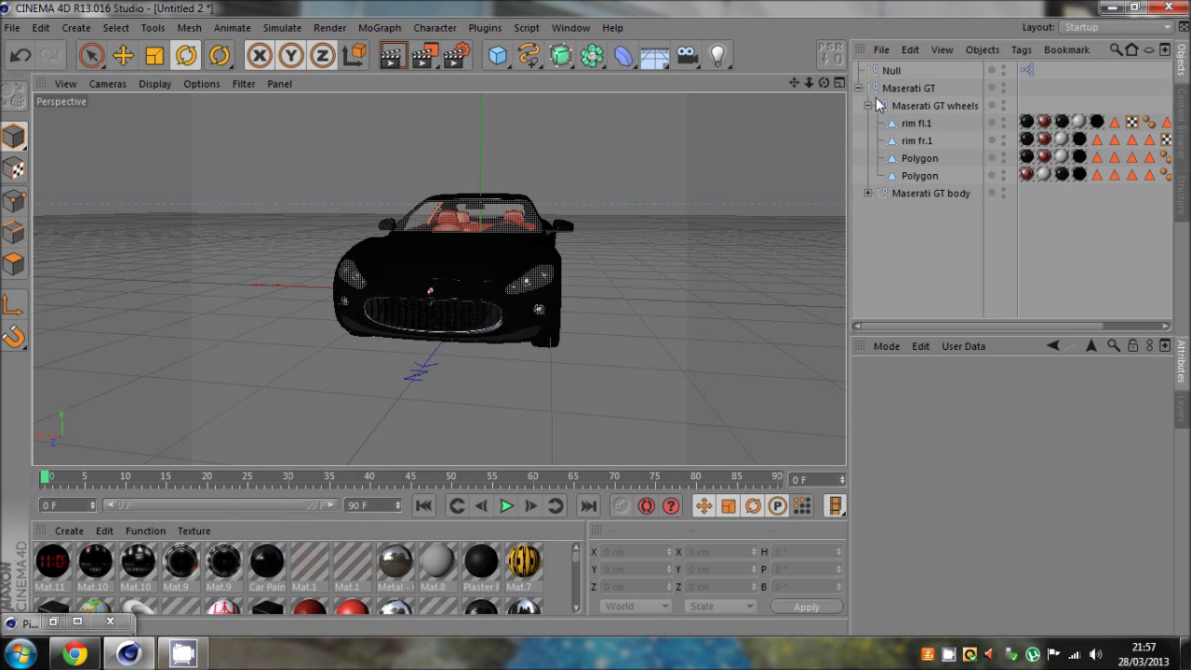
- Test the null's steer control at -30° while watching a front wheel up close, and return it to 0°
click(890, 70)
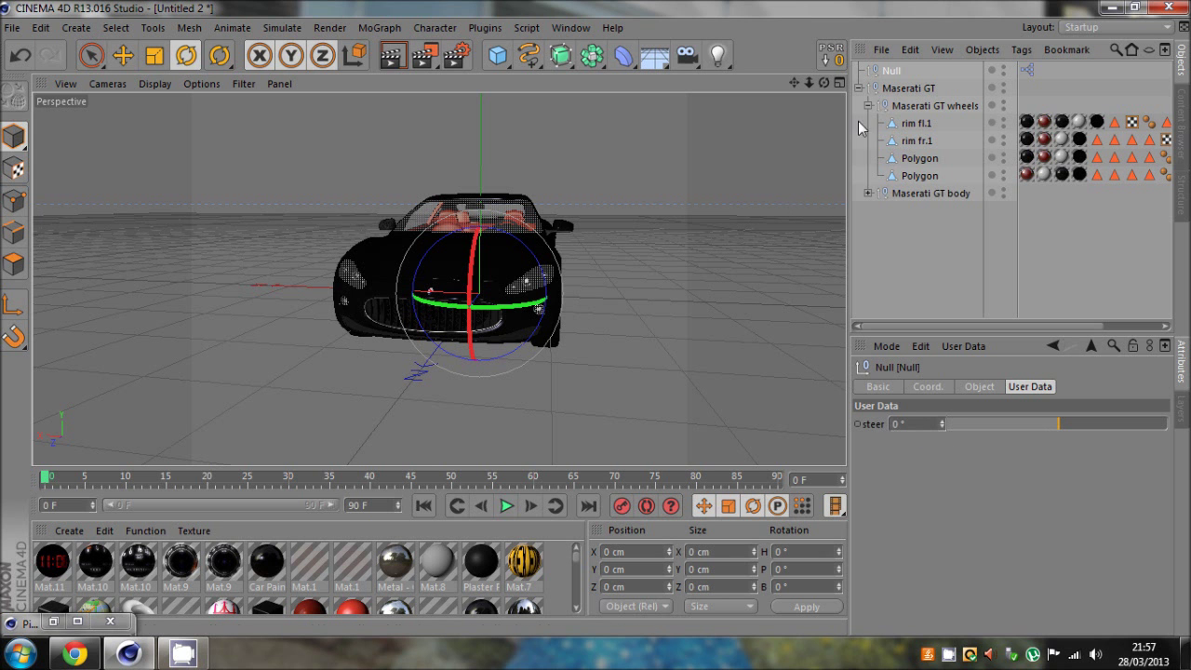
mouse_move(594, 321)
alt+mouse_down()
mouse_move(572, 333)
mouse_move(489, 330)
mouse_move(596, 324)
mouse_move(577, 307)
alt+mouse_up()
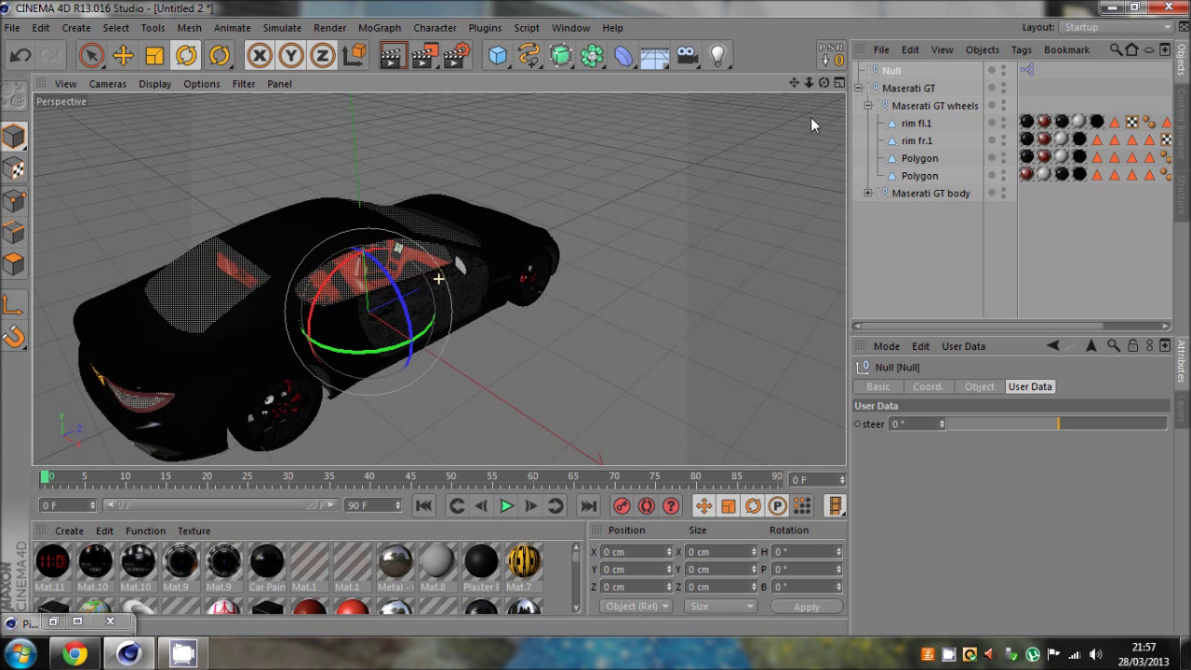
mouse_move(617, 279)
alt+right_down()
mouse_move(603, 290)
mouse_move(620, 279)
alt+right_up()
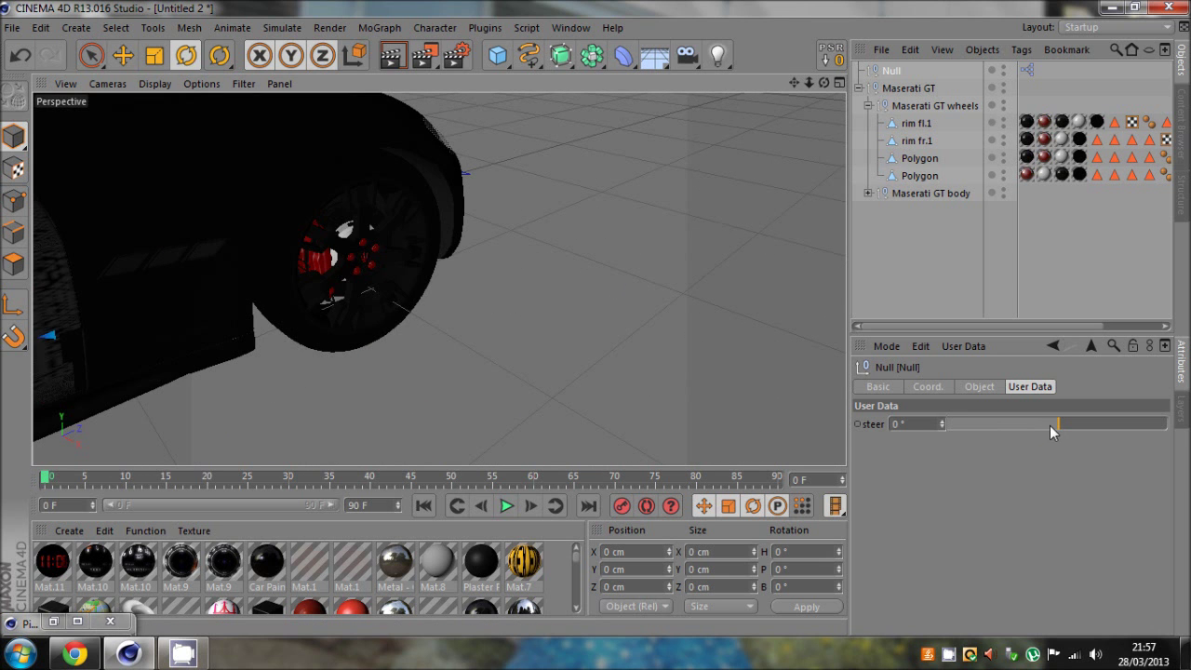
drag(1050, 425, 843, 422)
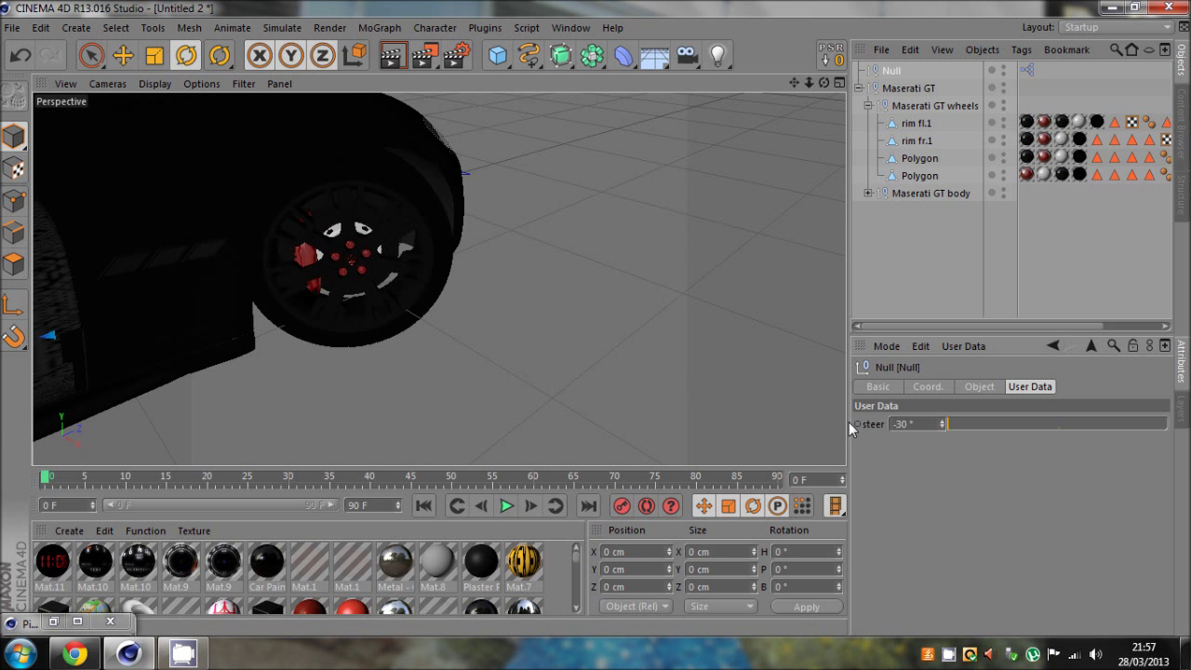
drag(988, 421, 1059, 428)
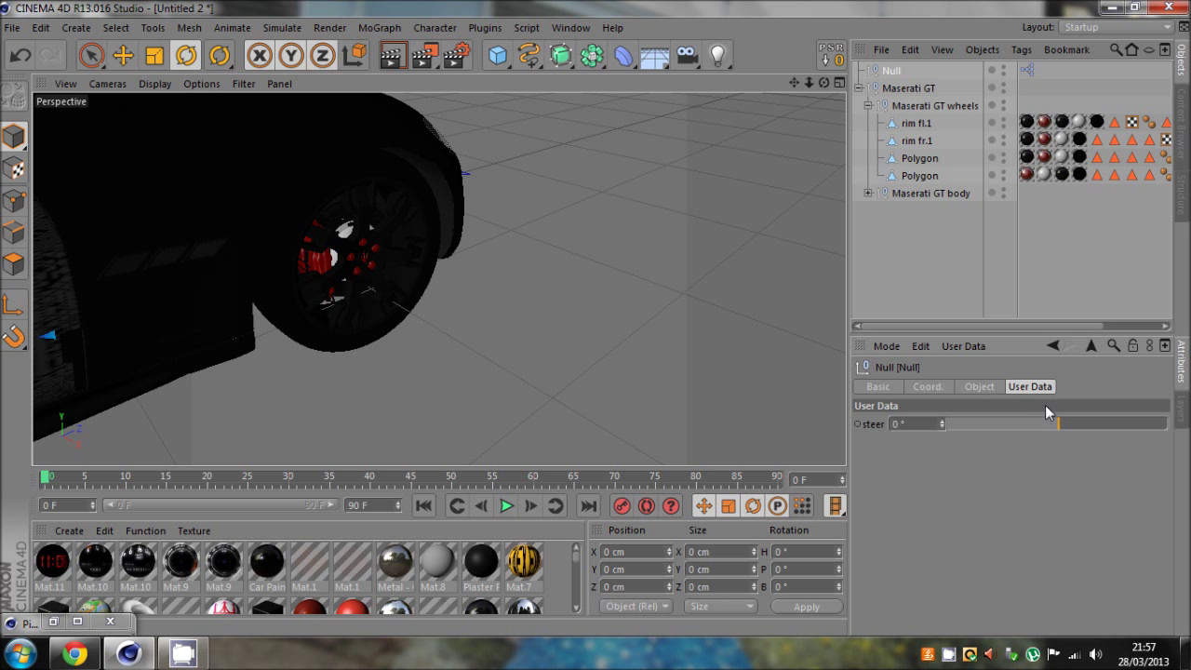
- Hide the whole Maserati GT in the viewport, look over the empty scene and show the car again
drag(809, 83, 595, 318)
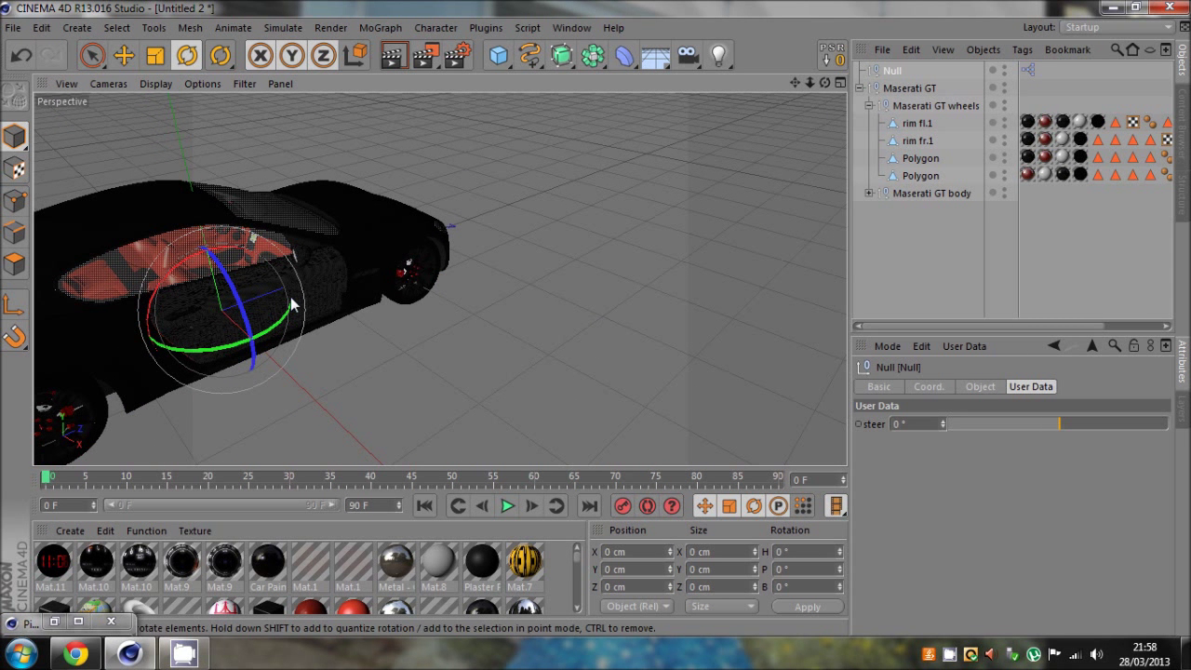
click(815, 243)
drag(793, 81, 595, 318)
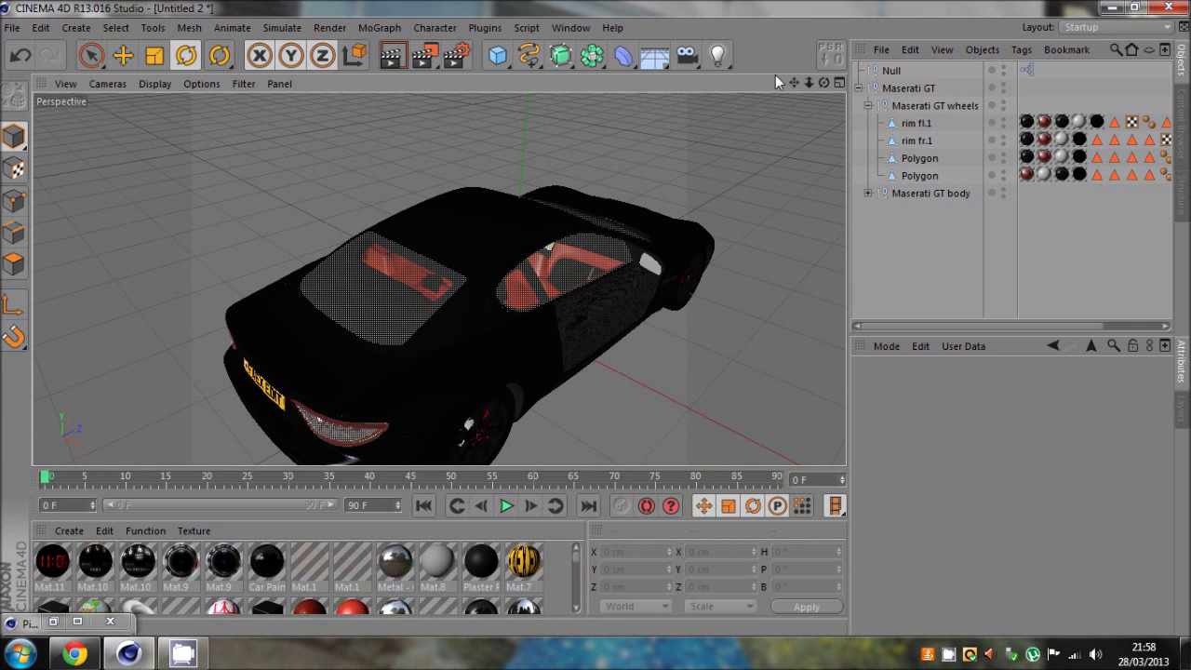
click(1003, 84)
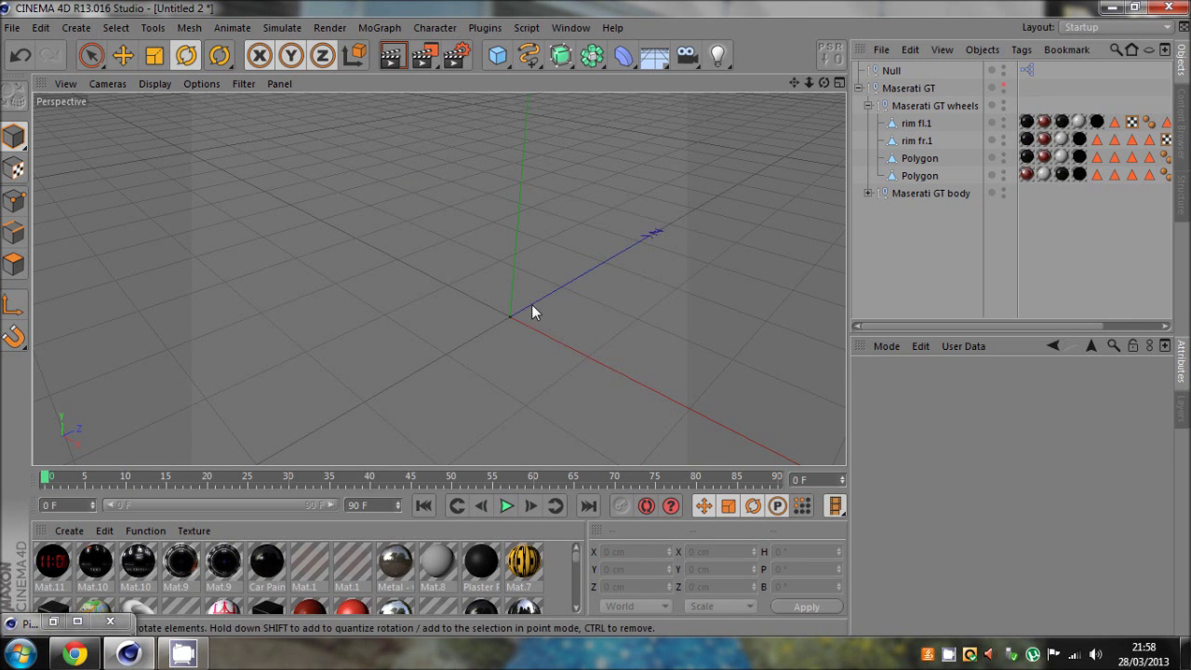
alt+drag(597, 323, 329, 300)
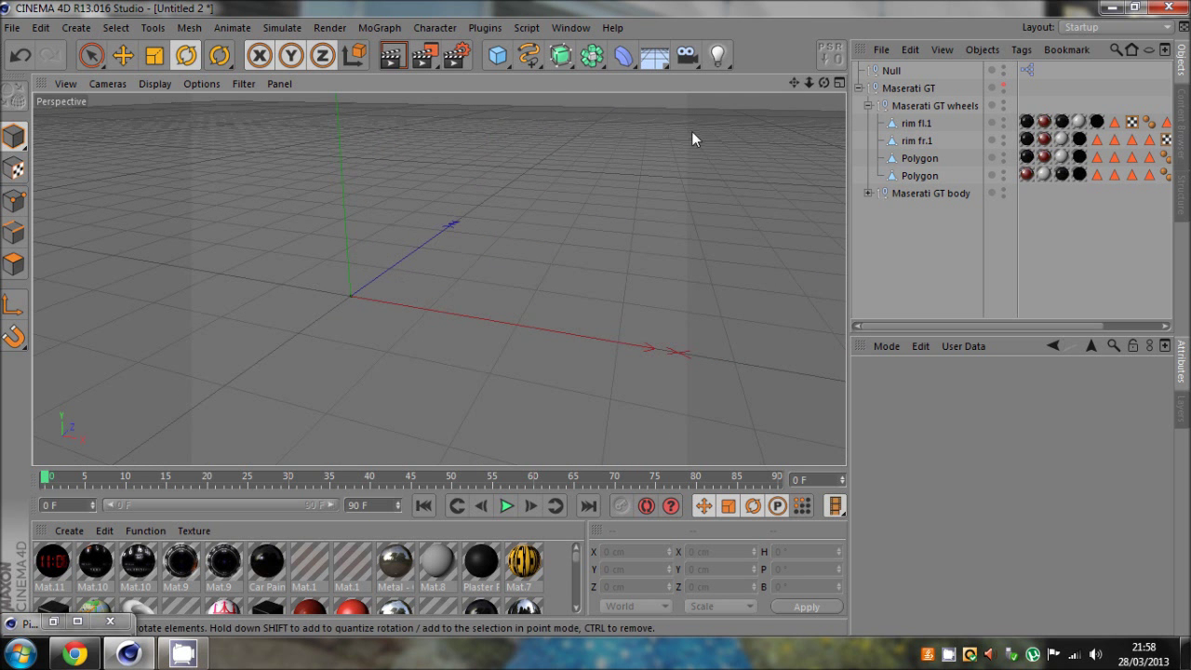
alt+drag(691, 140, 476, 318)
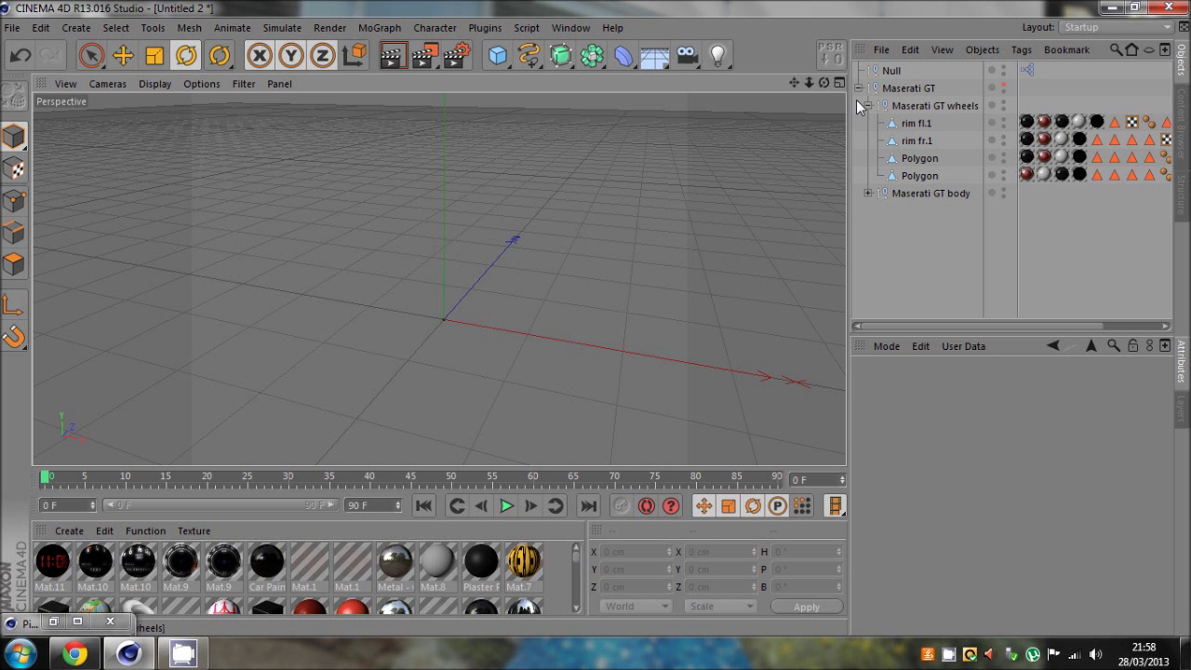
click(1003, 86)
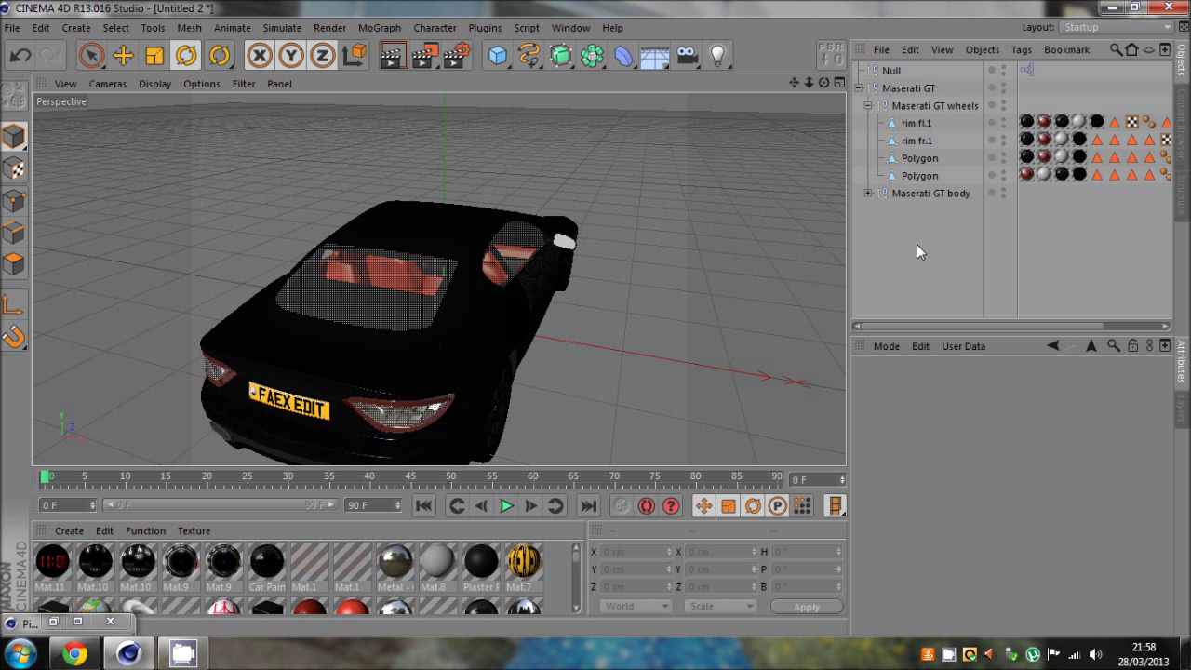
- Test the null's steer control on the front wheel at -28° and bring it back to -6°
scroll(791, 223, up, 4)
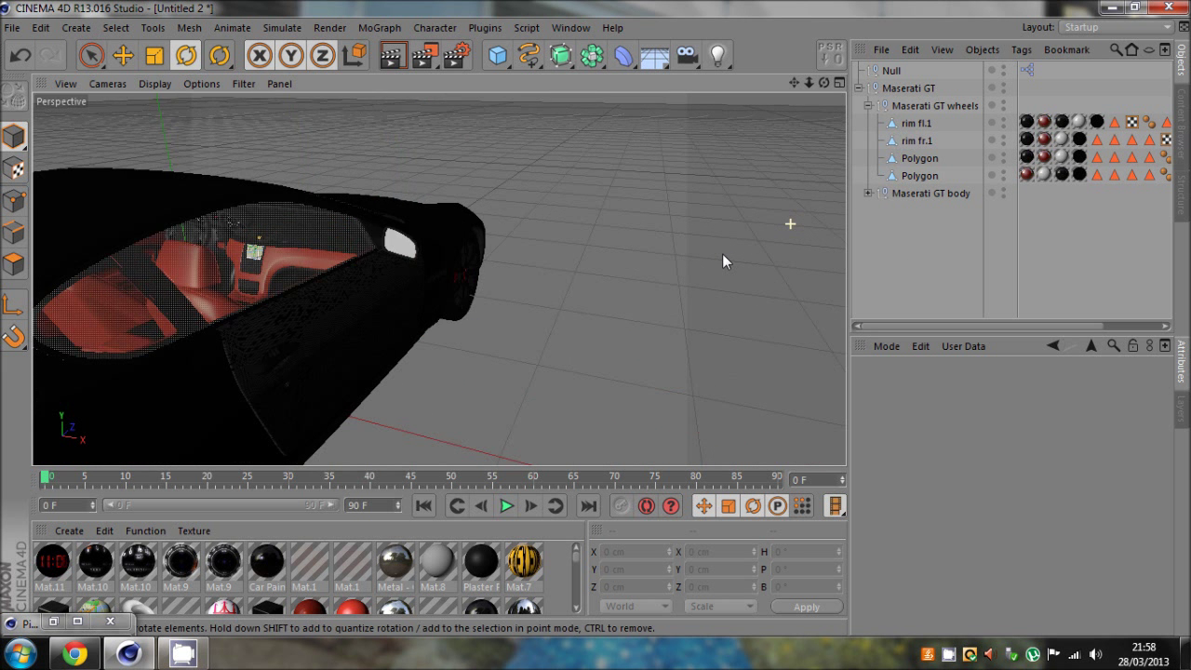
click(891, 71)
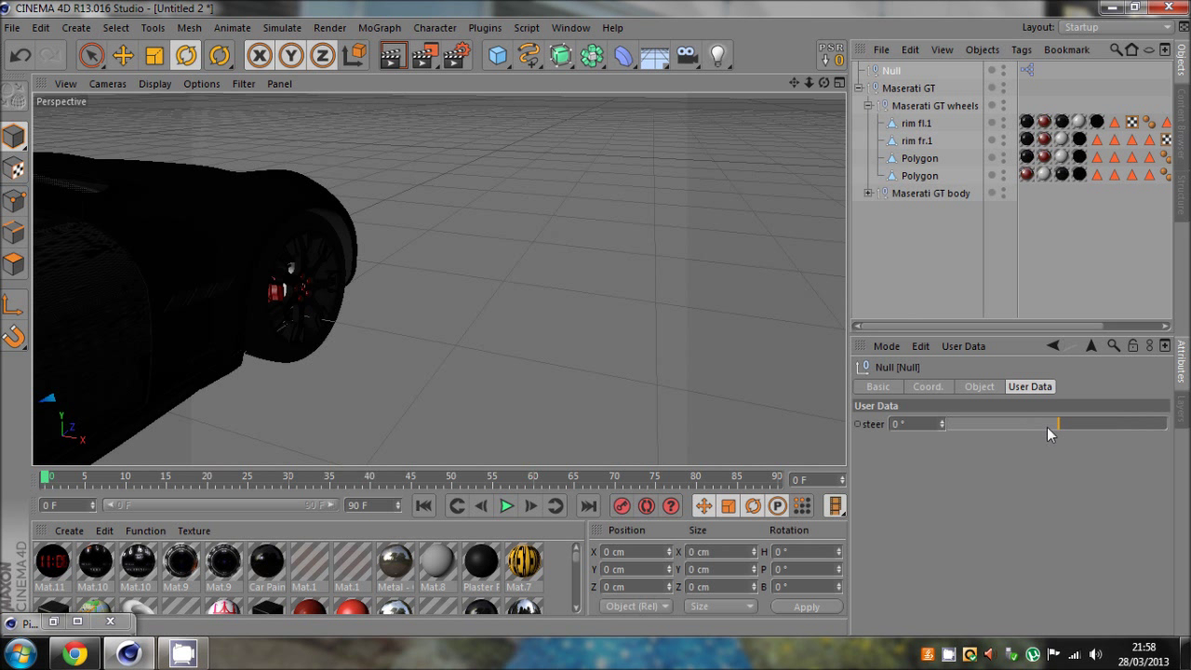
drag(1047, 428, 957, 429)
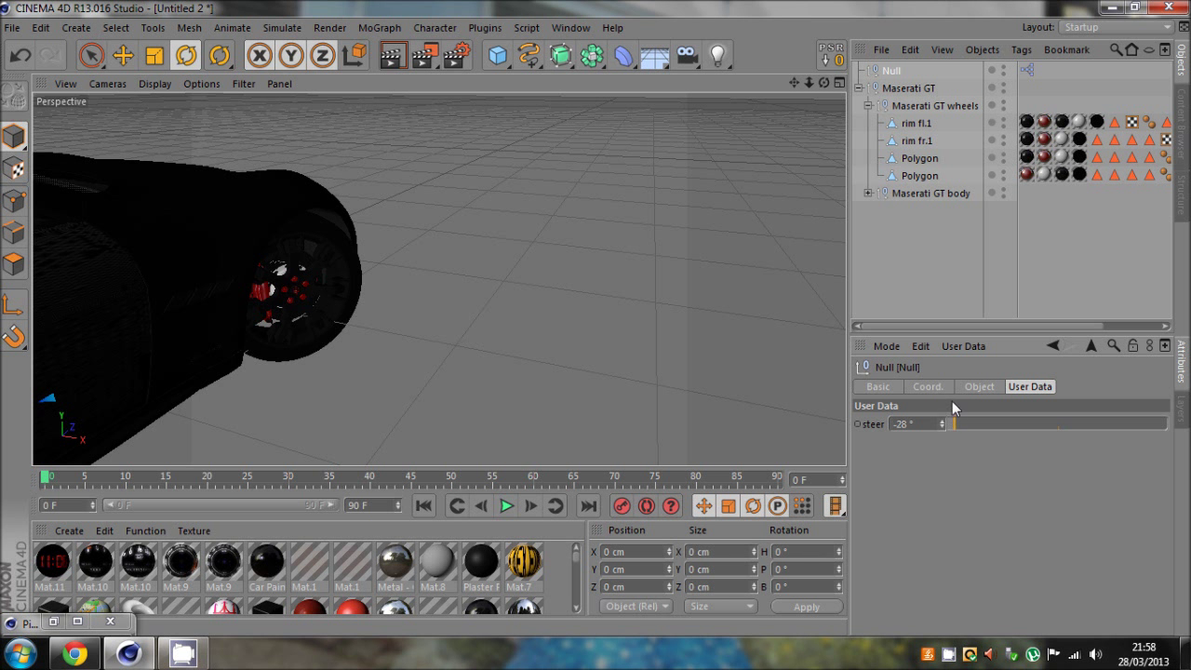
drag(960, 420, 1039, 427)
- Rotate the whole Maserati GT to a heading of 90° and return it to its original orientation
drag(809, 84, 603, 315)
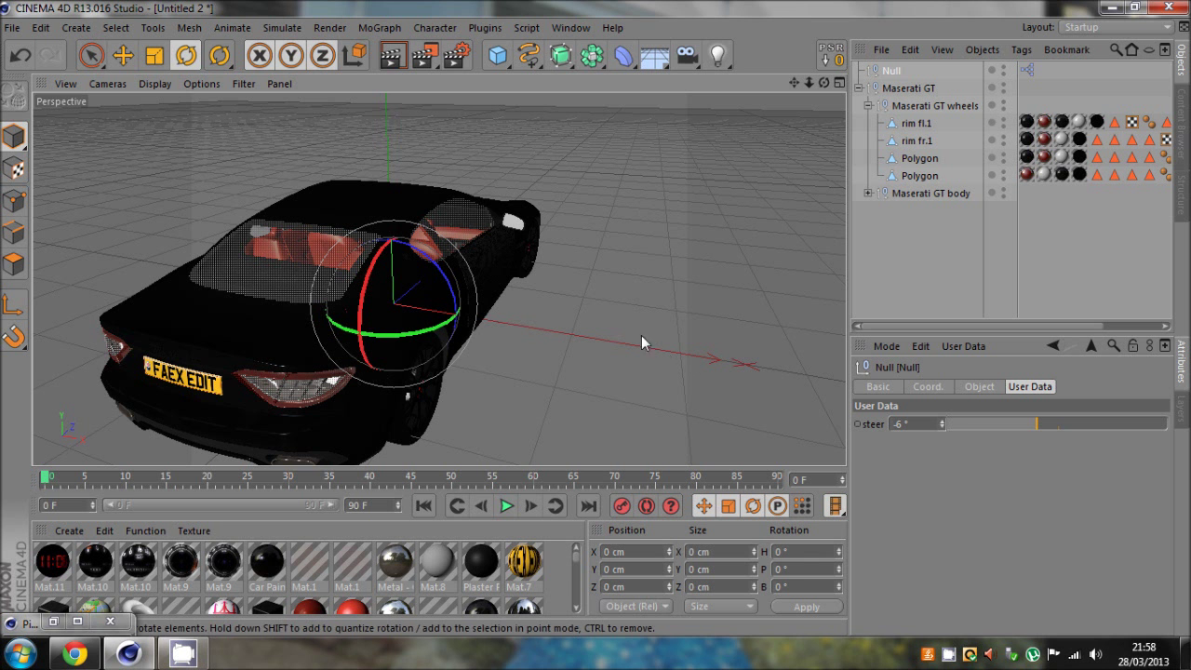
click(912, 92)
drag(797, 552, 724, 553)
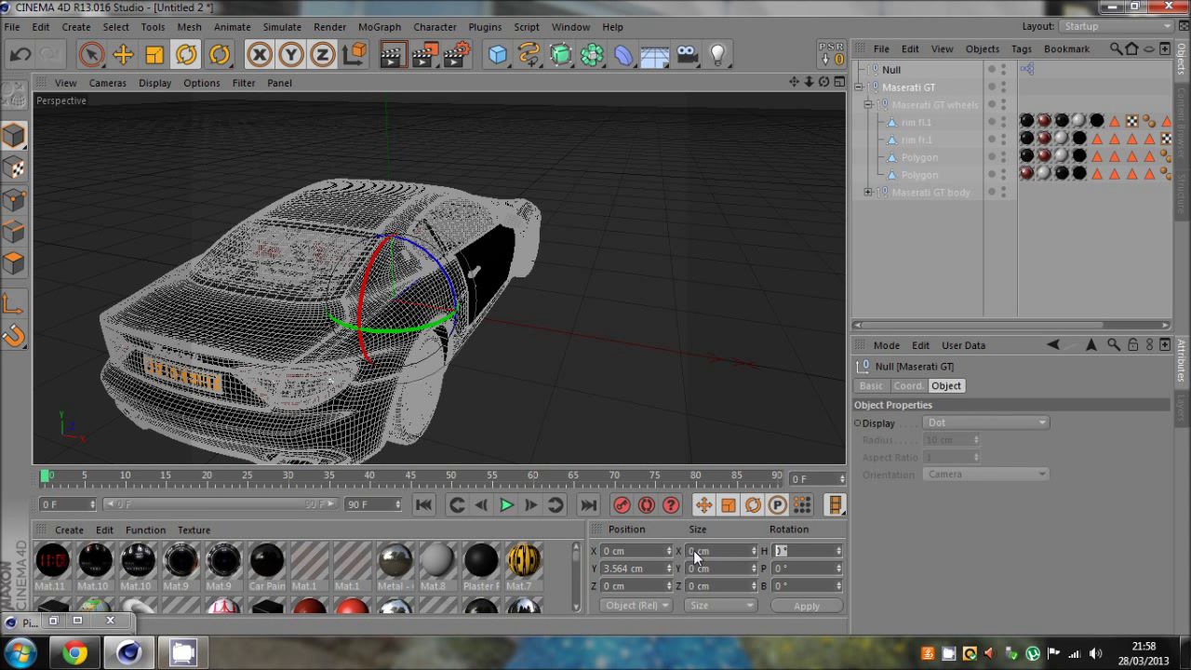
text(90)
click(925, 271)
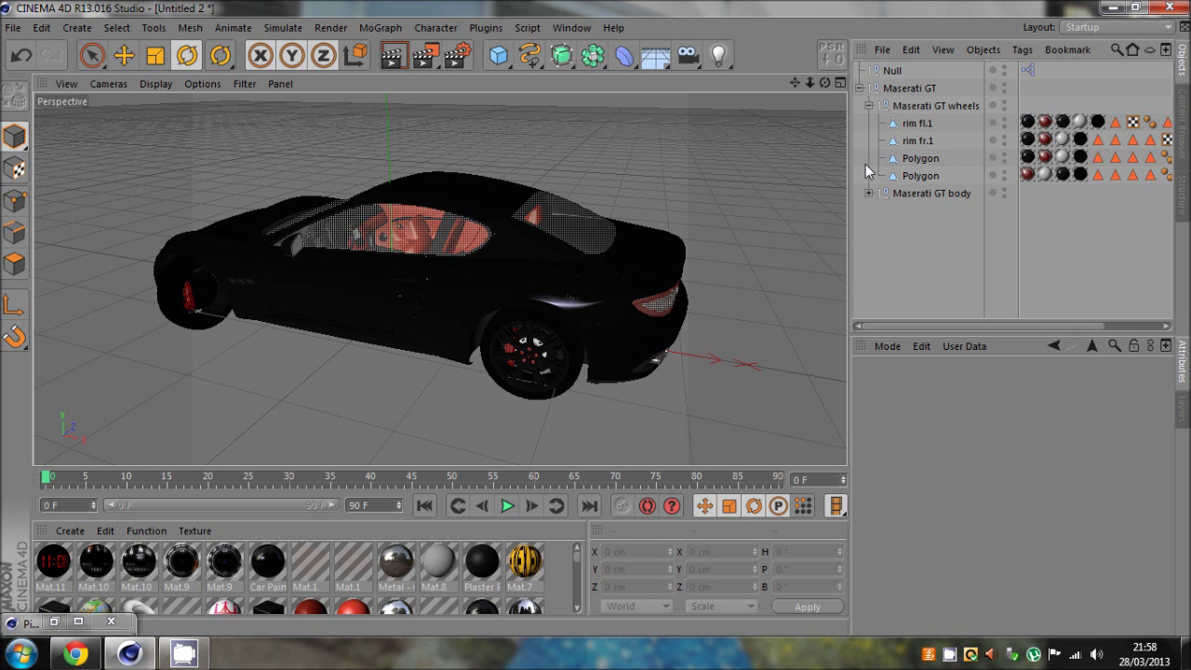
click(904, 87)
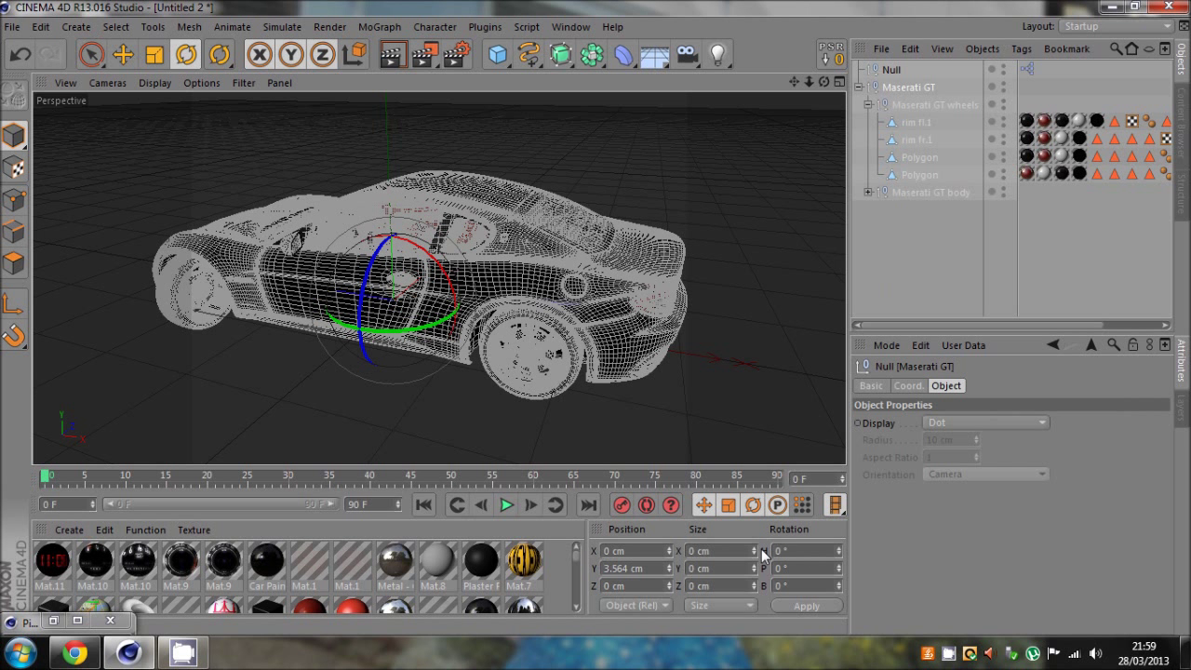
click(926, 251)
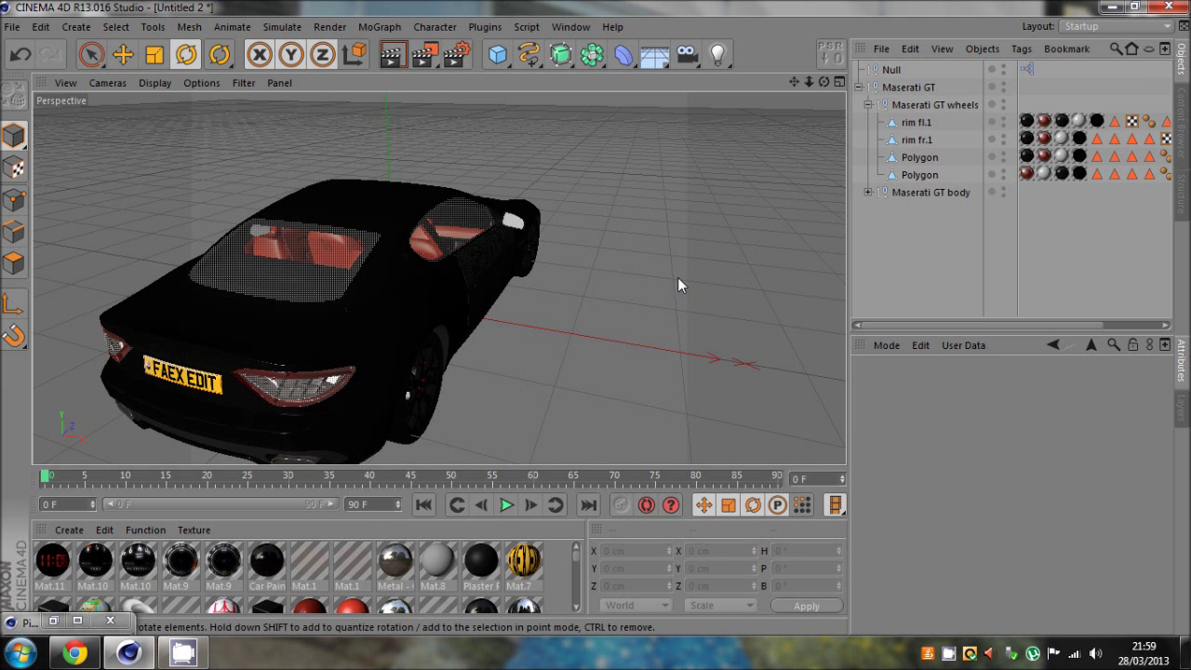
- Set the null's steer to -30° and examine the turned front wheel from close up
alt+right_drag(627, 233, 876, 160)
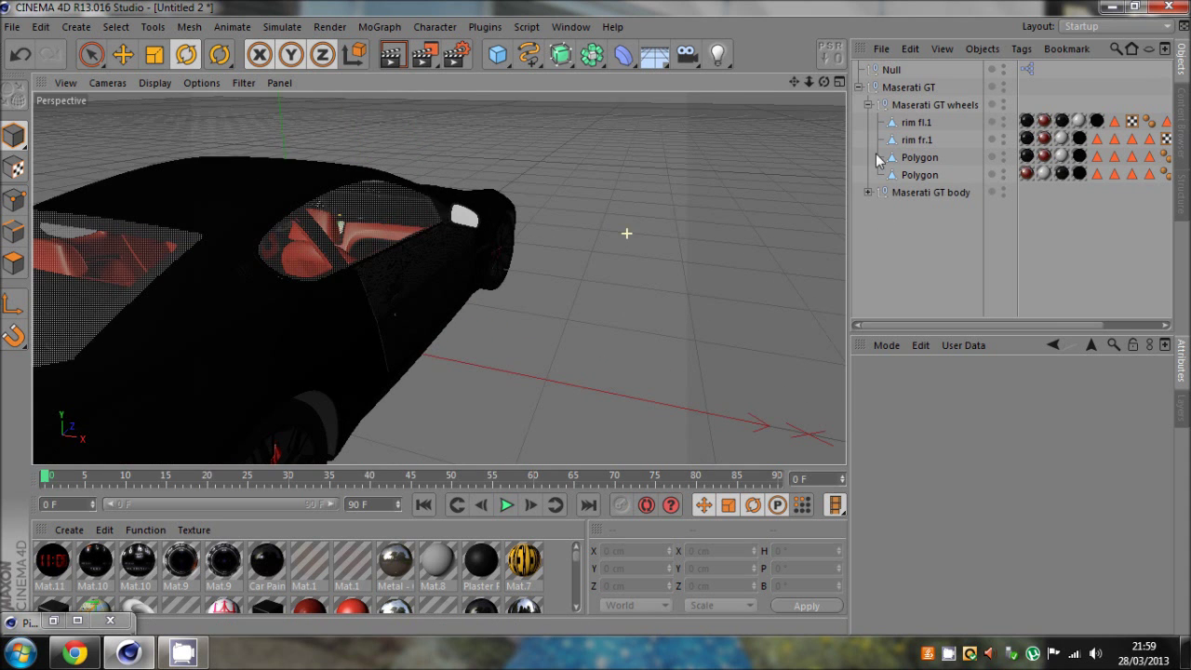
click(892, 70)
drag(1005, 428, 940, 424)
alt+right_drag(625, 227, 568, 256)
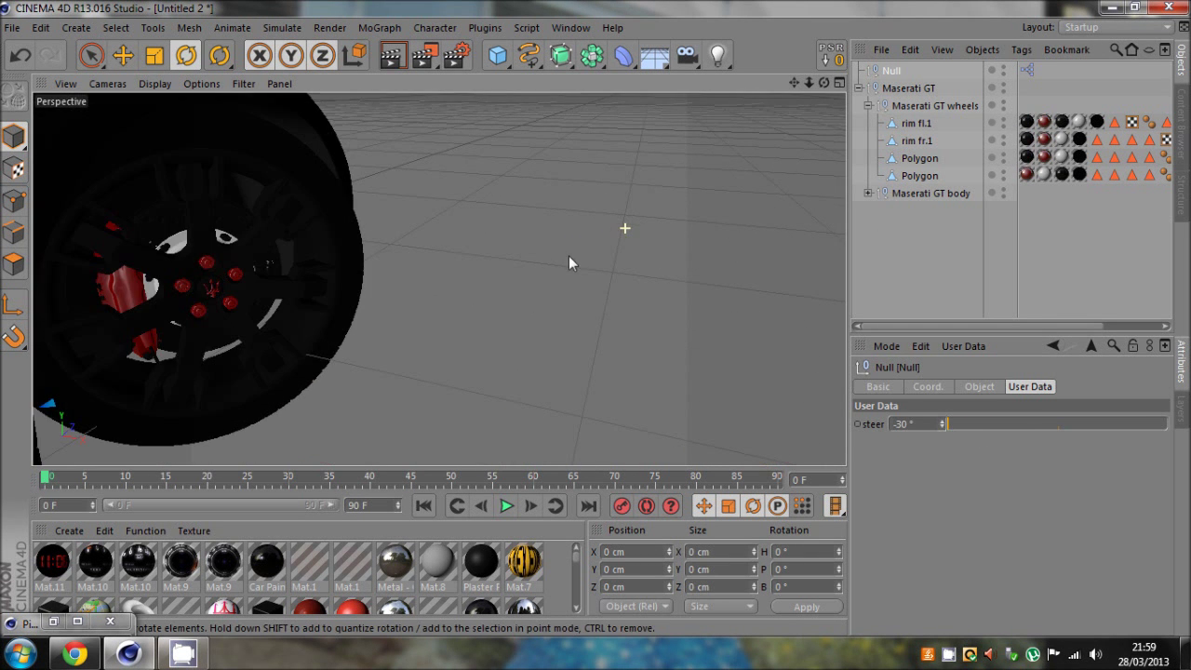
alt+drag(569, 256, 609, 290)
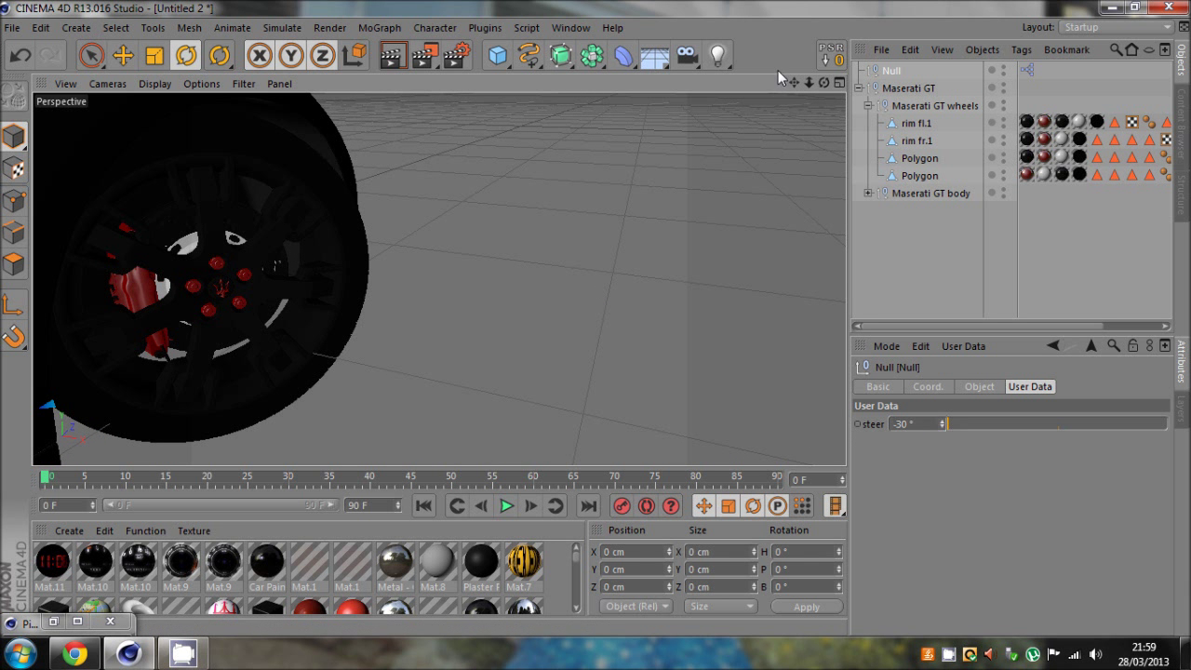
drag(794, 82, 596, 326)
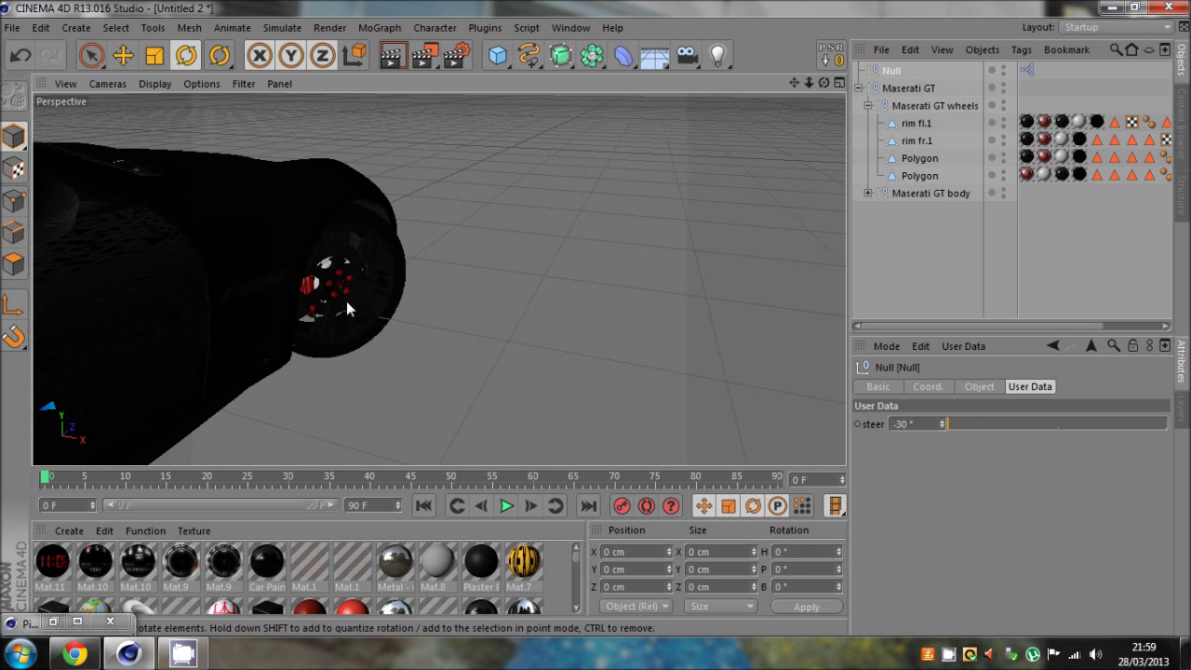
alt+drag(752, 122, 940, 235)
- Set the null's steer to 30° and examine the turned wheels from the car's front and side
click(940, 235)
alt+drag(580, 332, 593, 319)
drag(808, 82, 595, 318)
scroll(594, 325, up, 4)
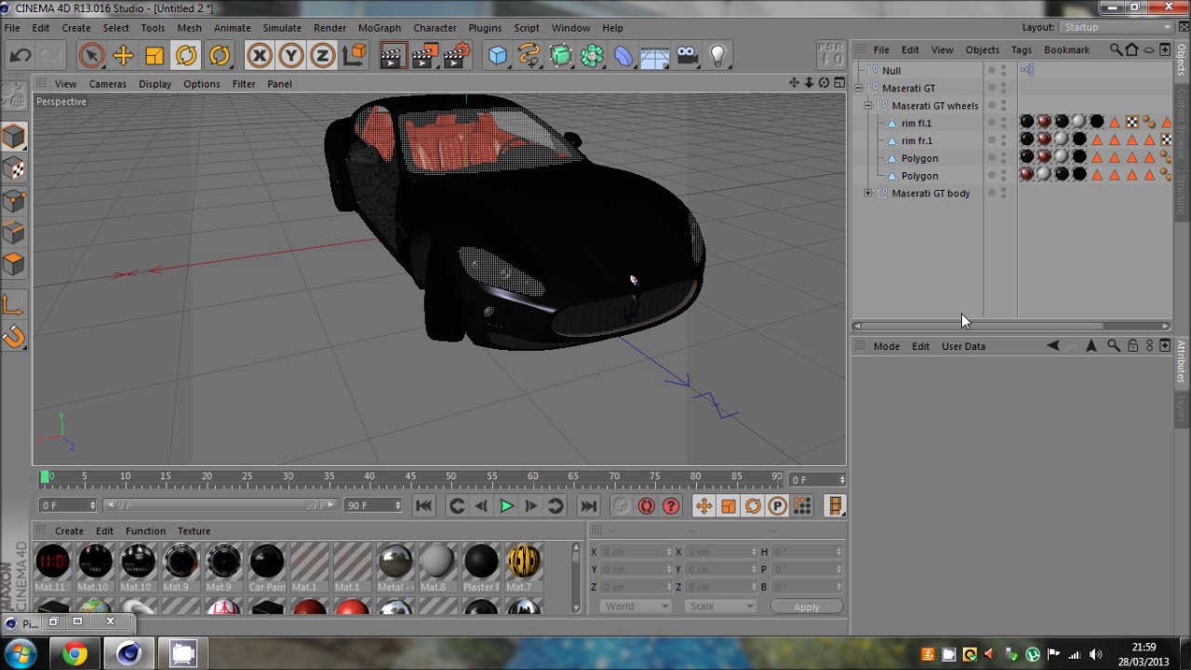
click(891, 69)
drag(980, 428, 1187, 436)
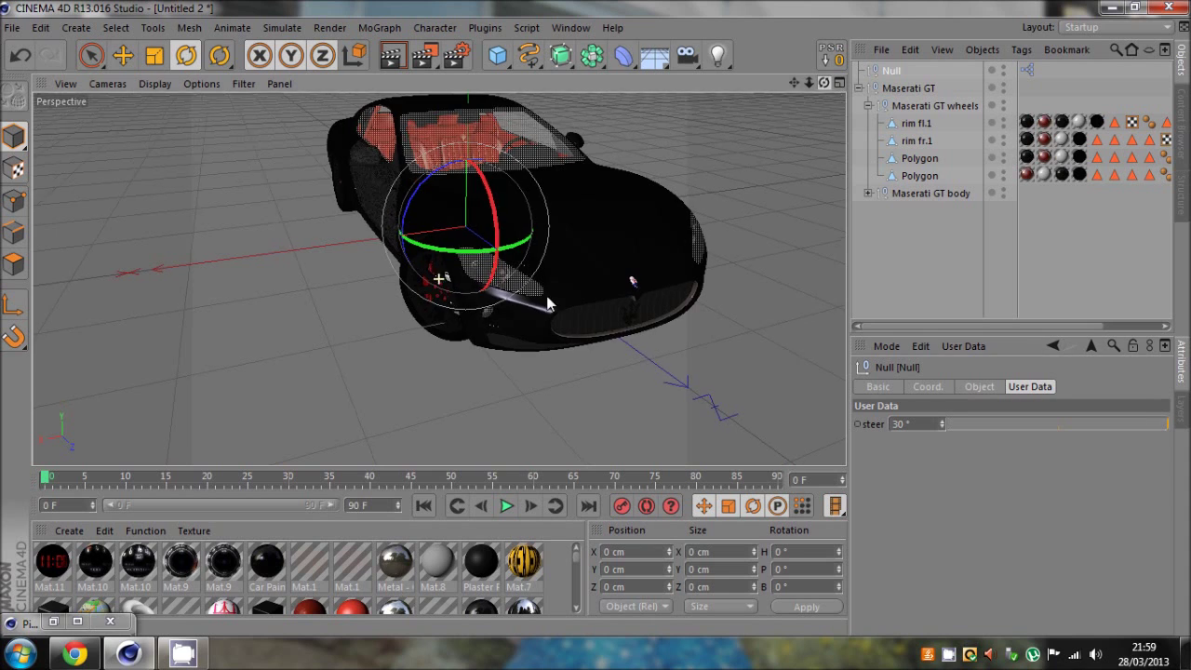
drag(823, 83, 793, 84)
click(905, 242)
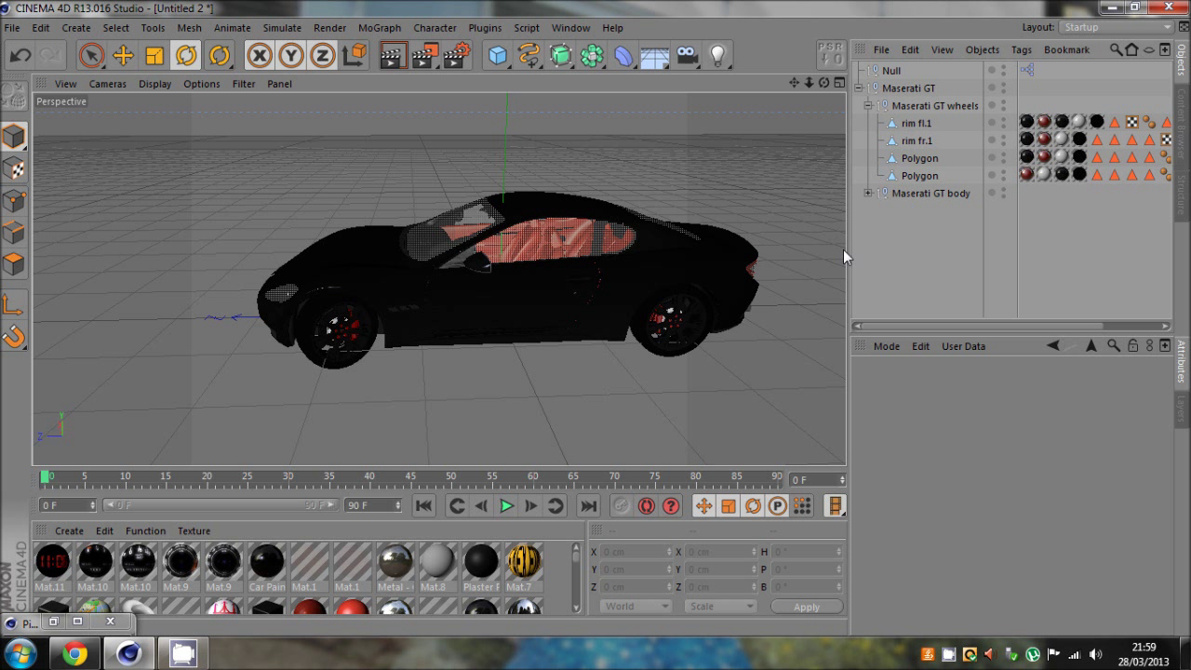
- Set the null's steer value to 0° so the front wheels point straight ahead
click(901, 67)
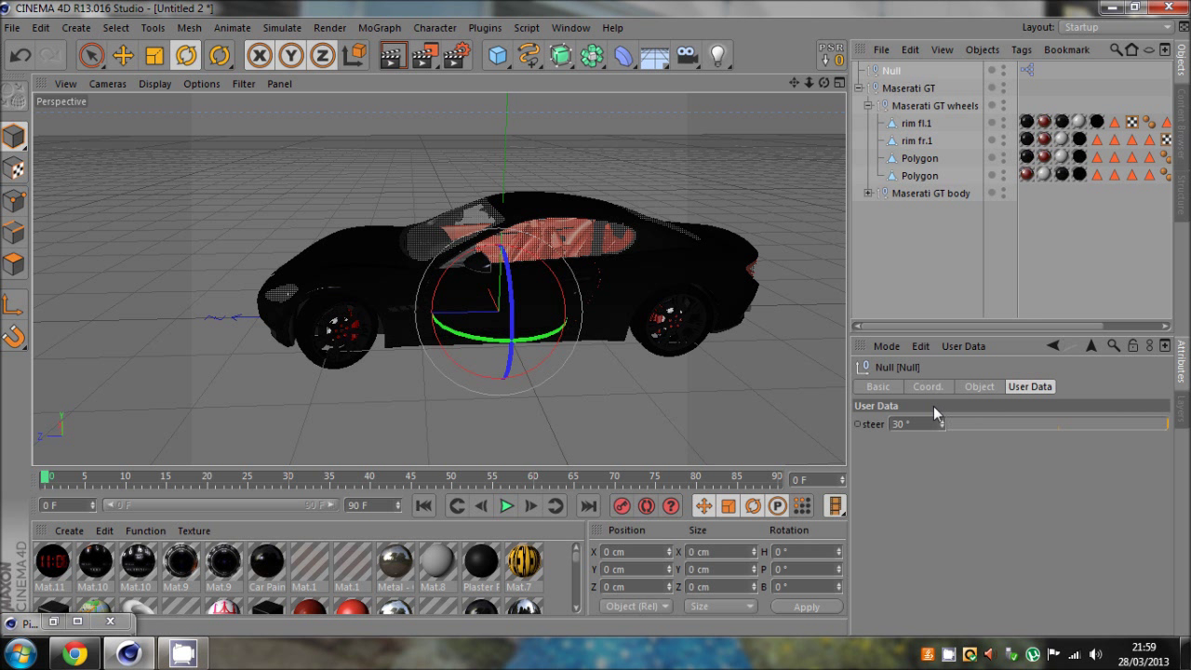
drag(918, 422, 837, 422)
text(0)
key(Return)
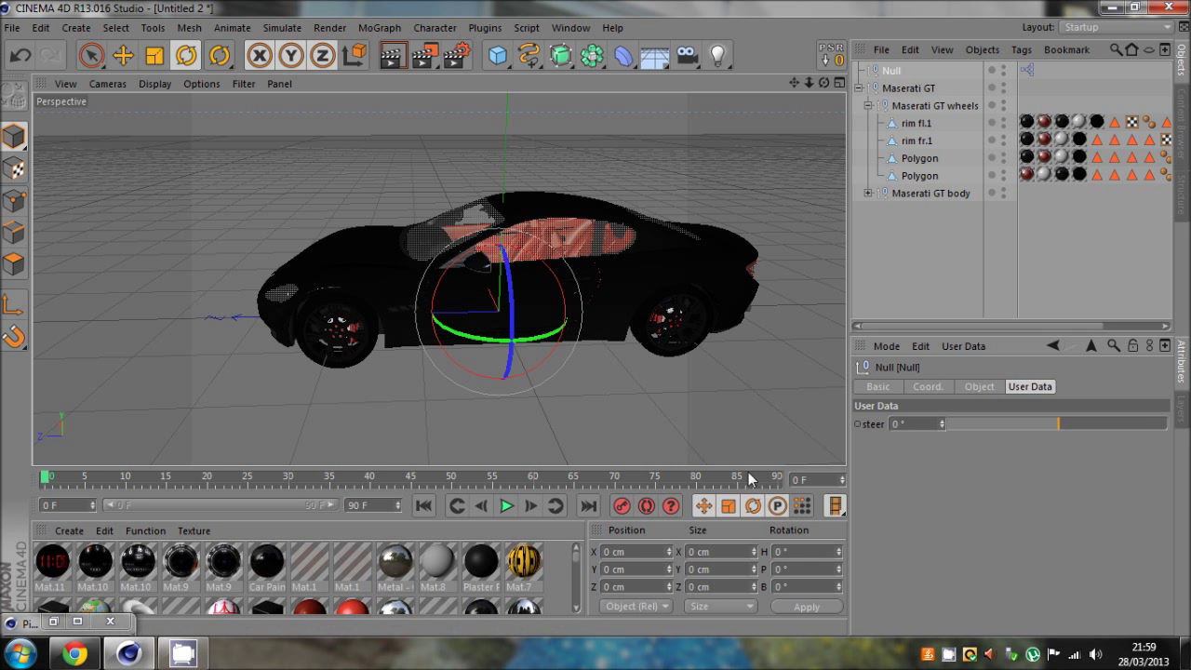
- Delete the null that carries the steer control and restore it
key(Delete)
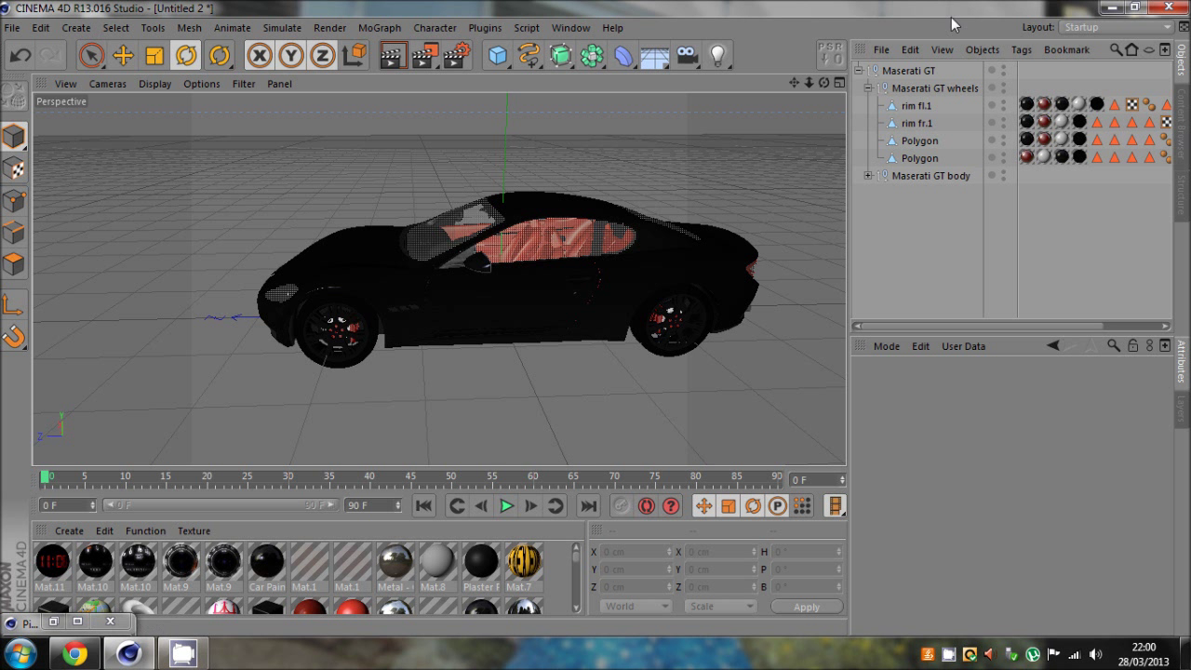
click(926, 106)
click(912, 72)
click(930, 230)
click(693, 284)
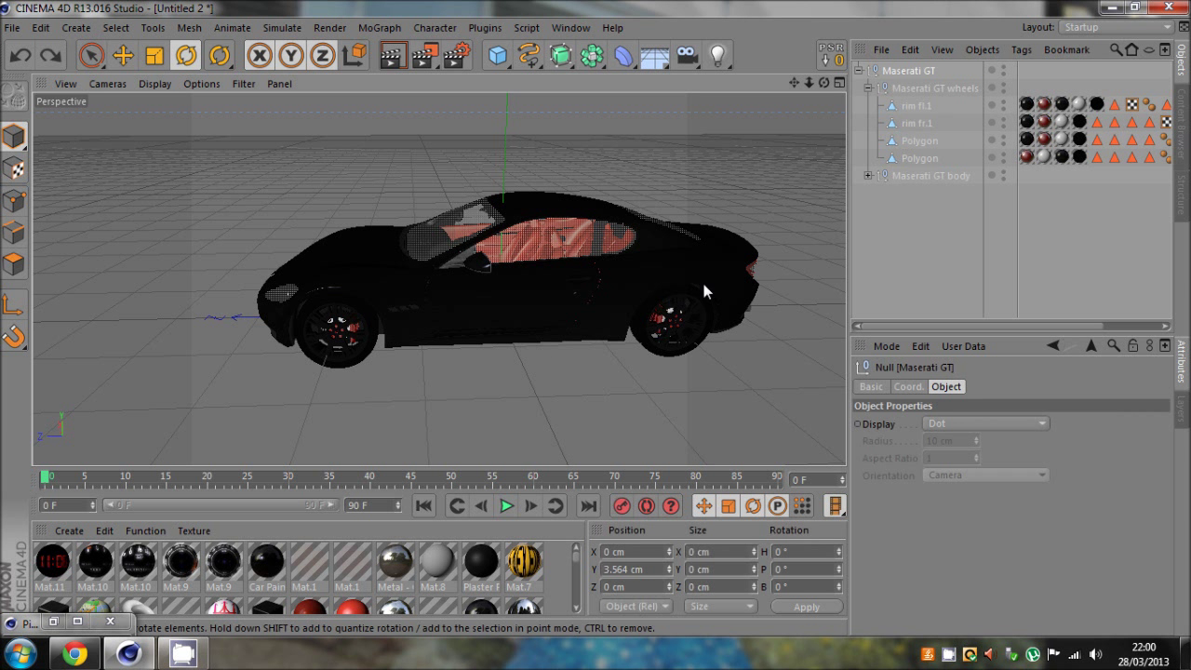
key(ctrl+y)
key(ctrl+y)
key(ctrl+y)
key(ctrl+y)
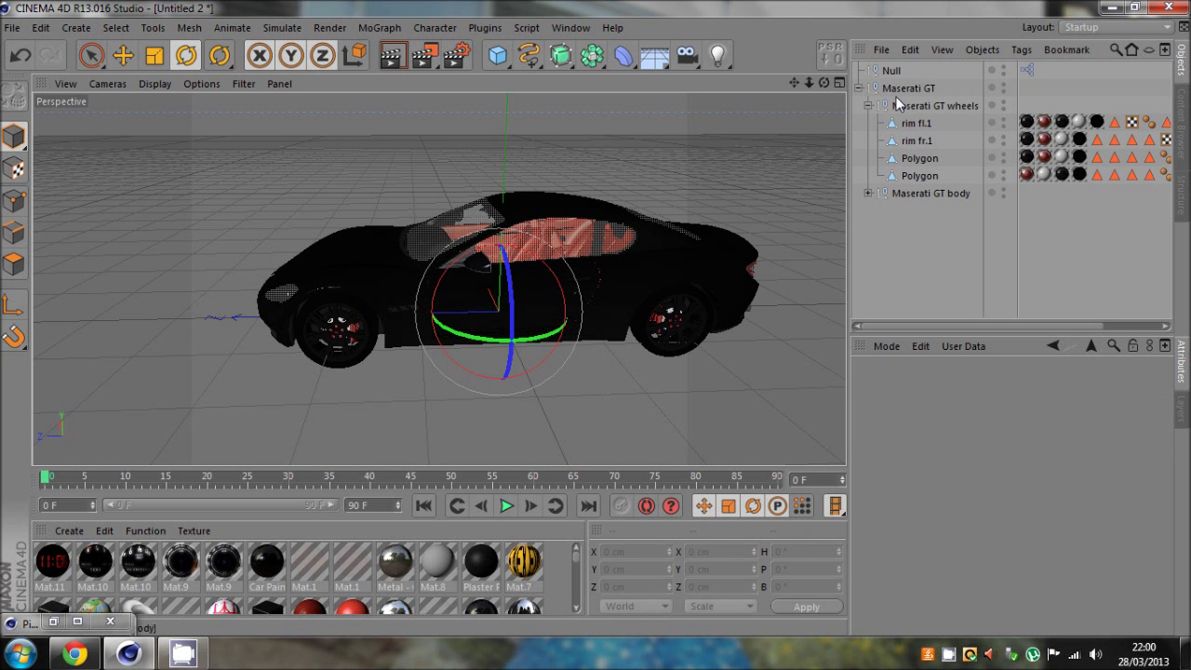
- Try keyframing the null's steer at -20°, 15° and -19° on frames 0, 29 and 53, and delete the keys
click(890, 69)
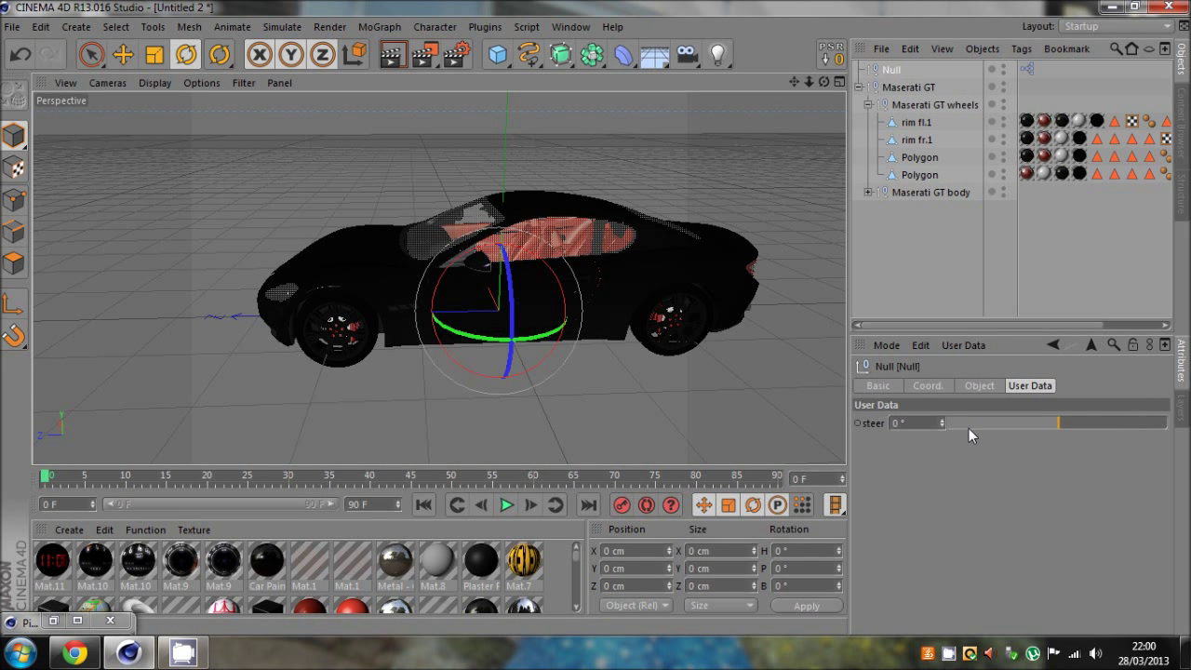
click(281, 476)
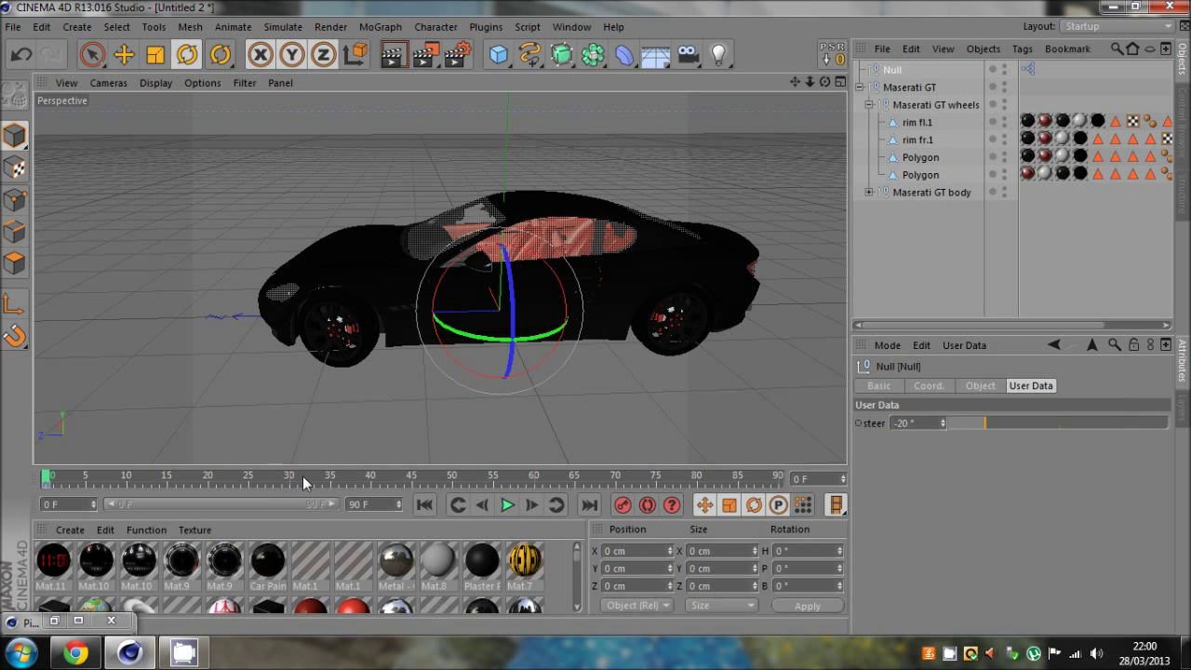
drag(1038, 420, 1114, 423)
click(475, 479)
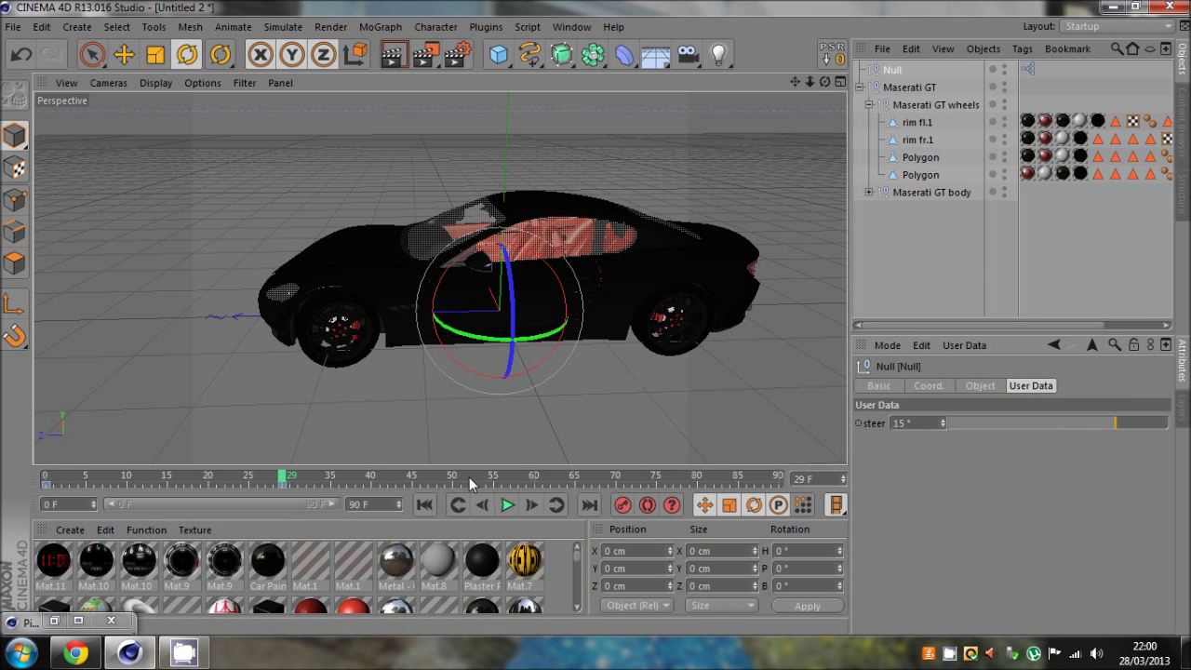
click(989, 423)
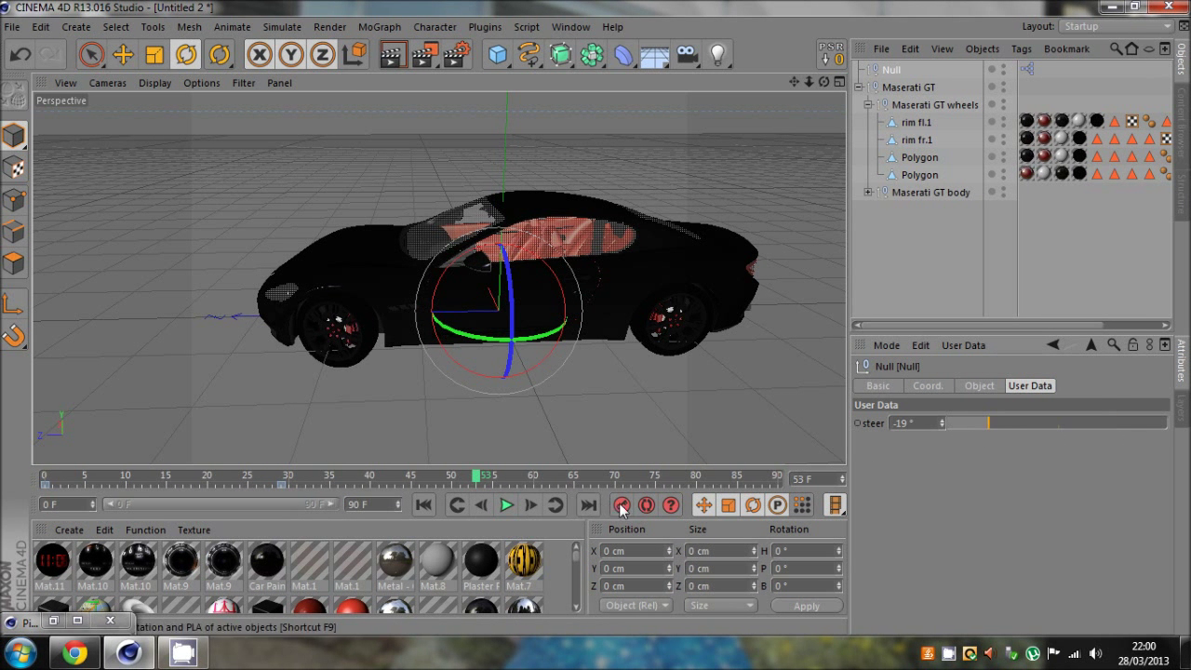
drag(479, 478, 314, 484)
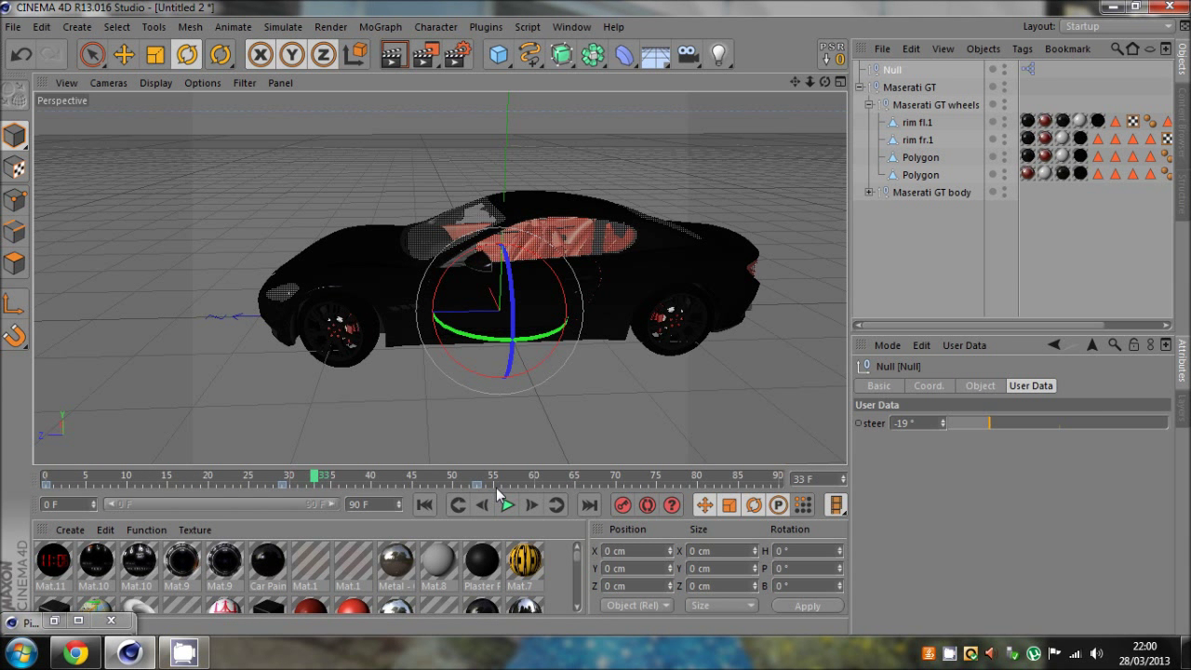
drag(496, 488, 25, 476)
key(Delete)
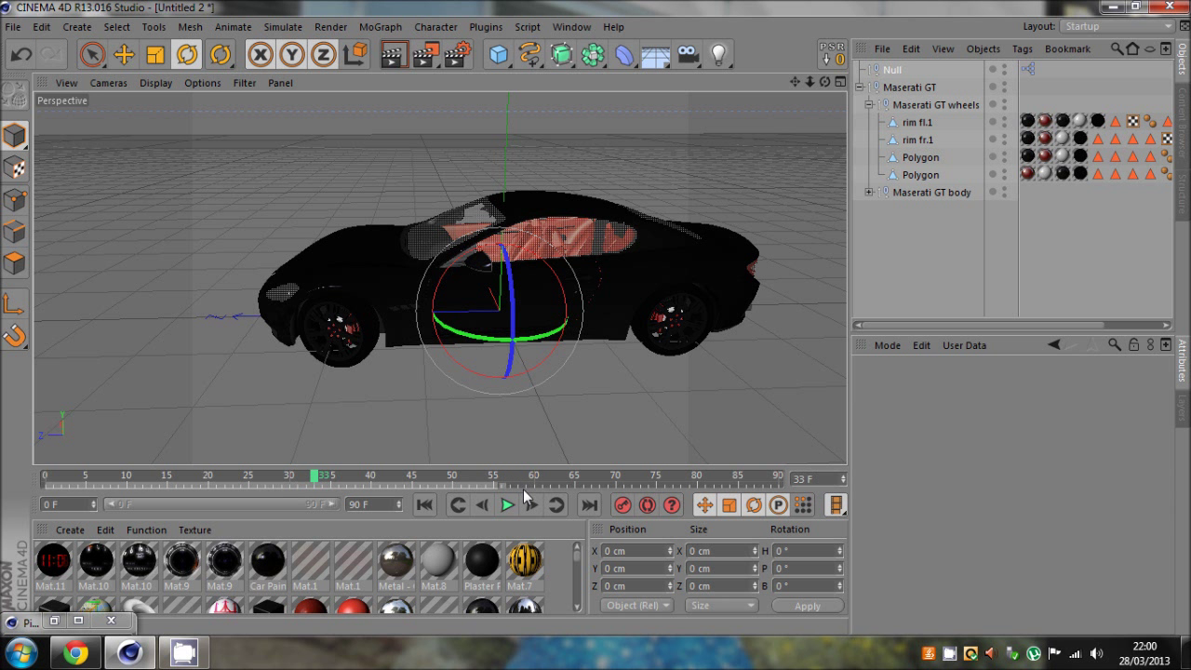
- Turn on autokeying, return to frame 0 and set the null's steer to 0°
click(647, 506)
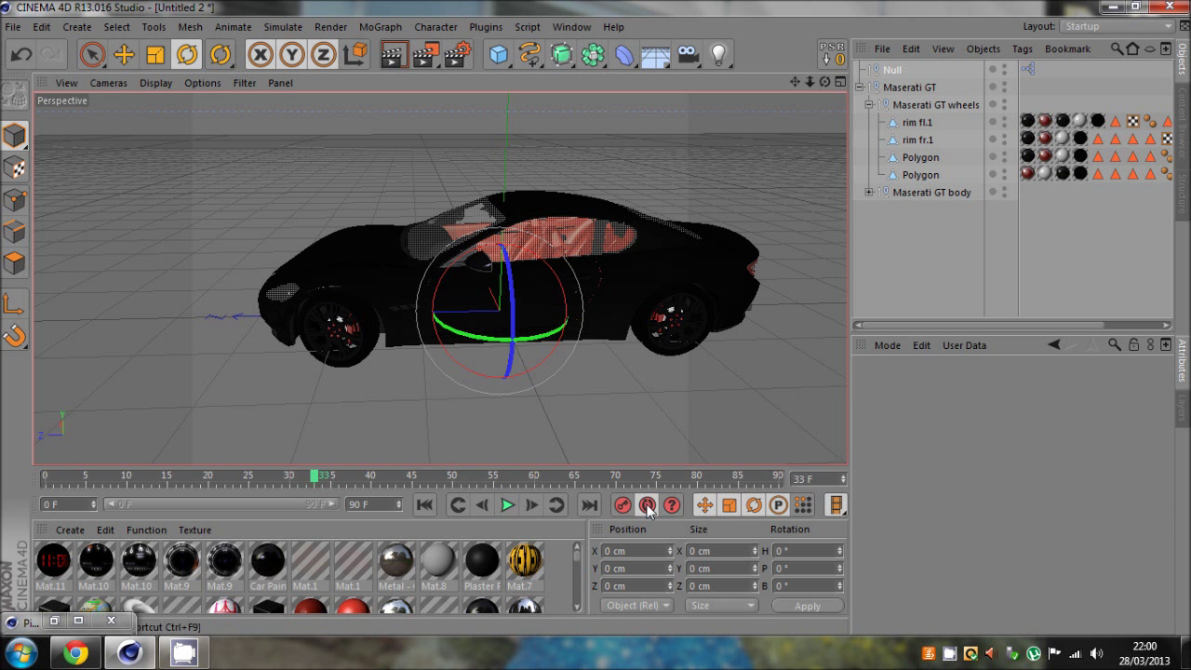
click(46, 478)
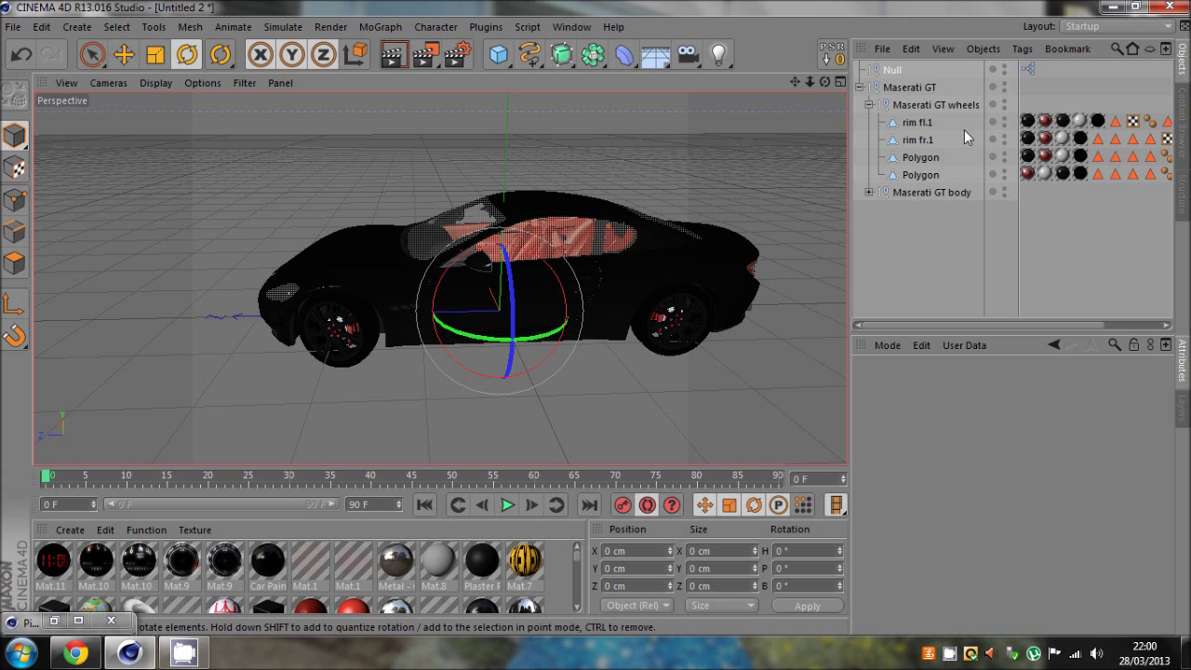
click(889, 72)
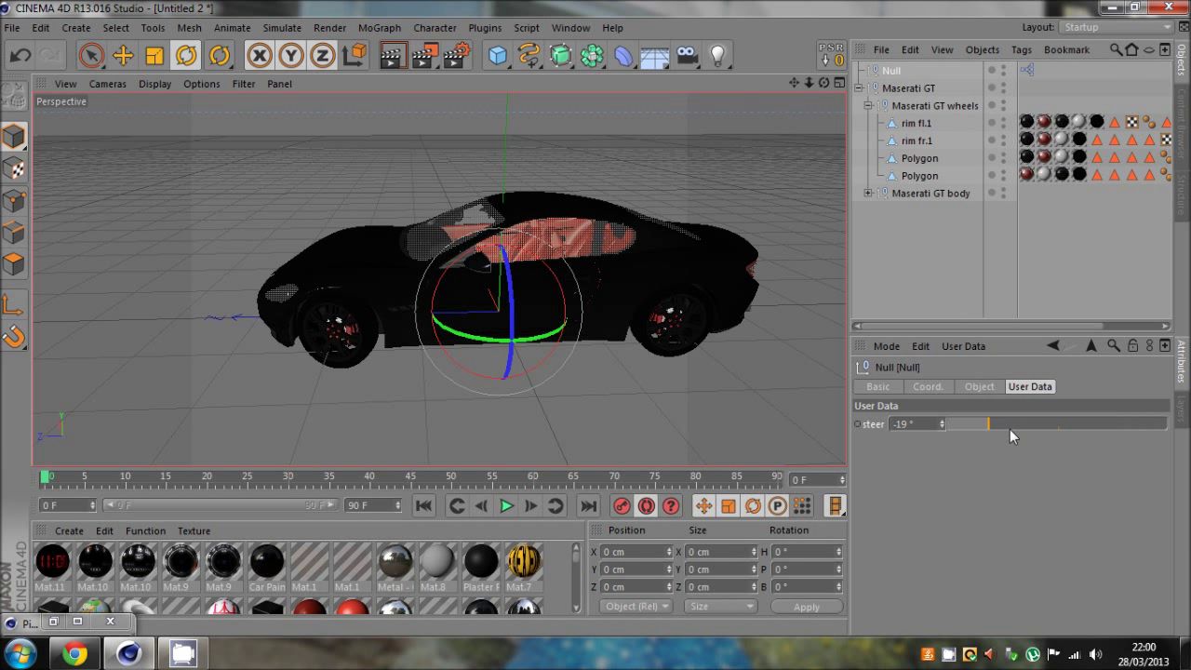
drag(918, 423, 850, 429)
text(0)
key(Return)
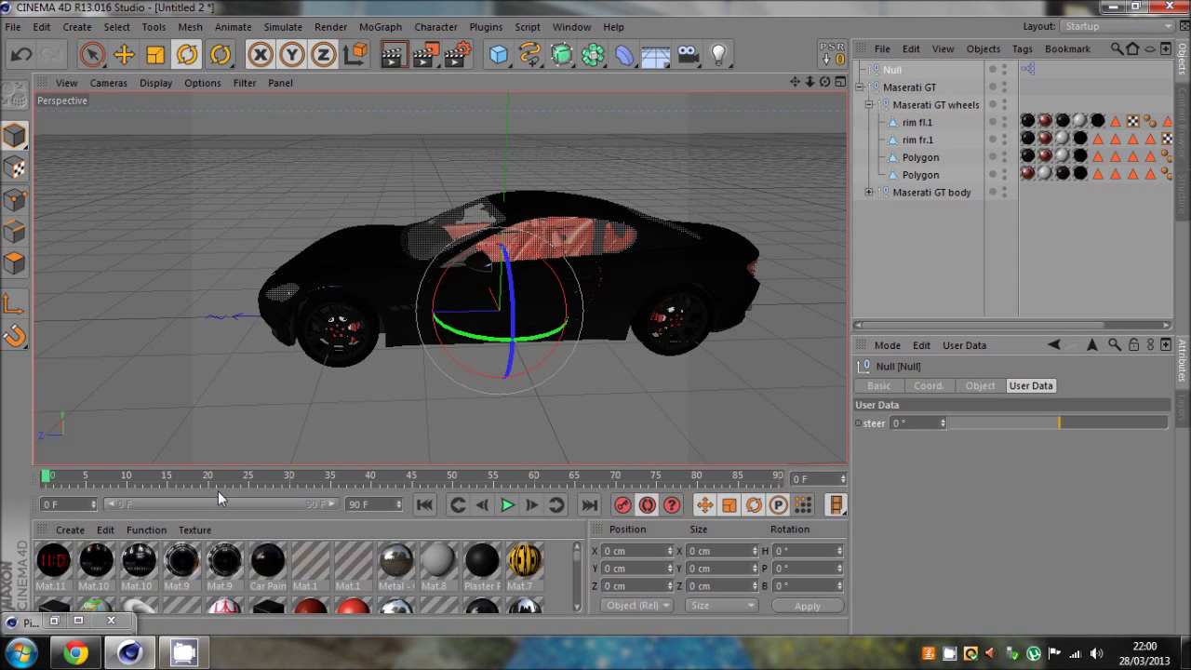
- Keyframe the null's steer at 30° on frame 30 and -30° on frame 60
click(289, 478)
drag(1057, 424, 1167, 423)
click(538, 478)
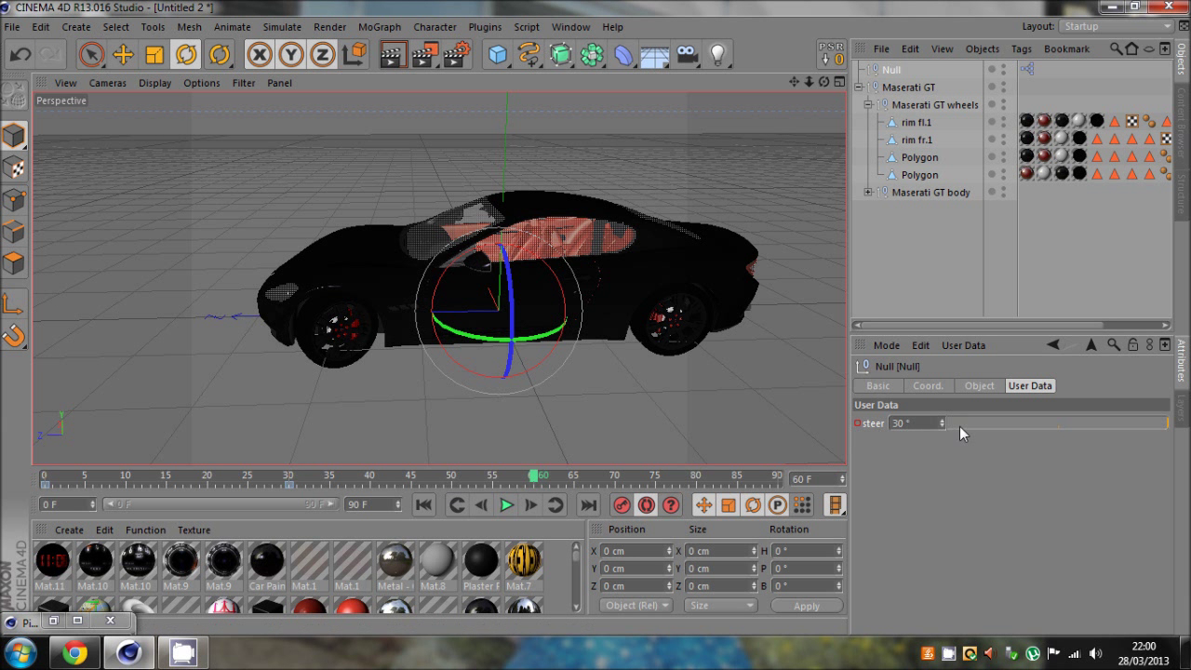
drag(959, 426, 844, 436)
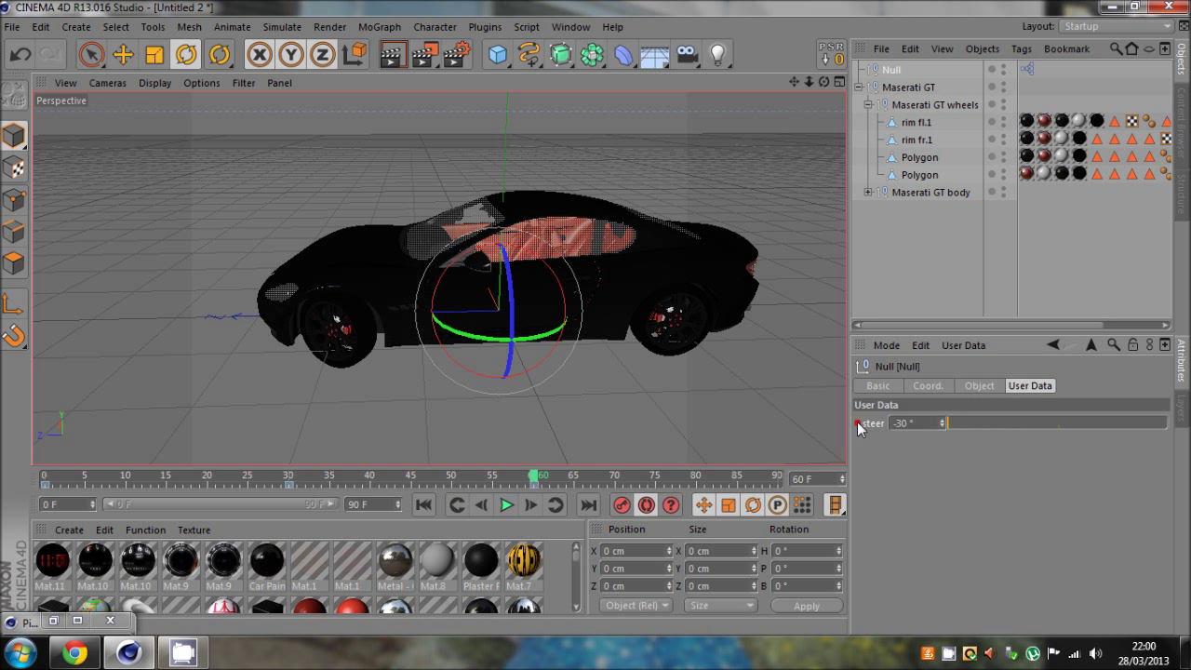
click(857, 423)
- Delete all three steer keys from the timeline and turn off autokeying
drag(536, 478, 42, 488)
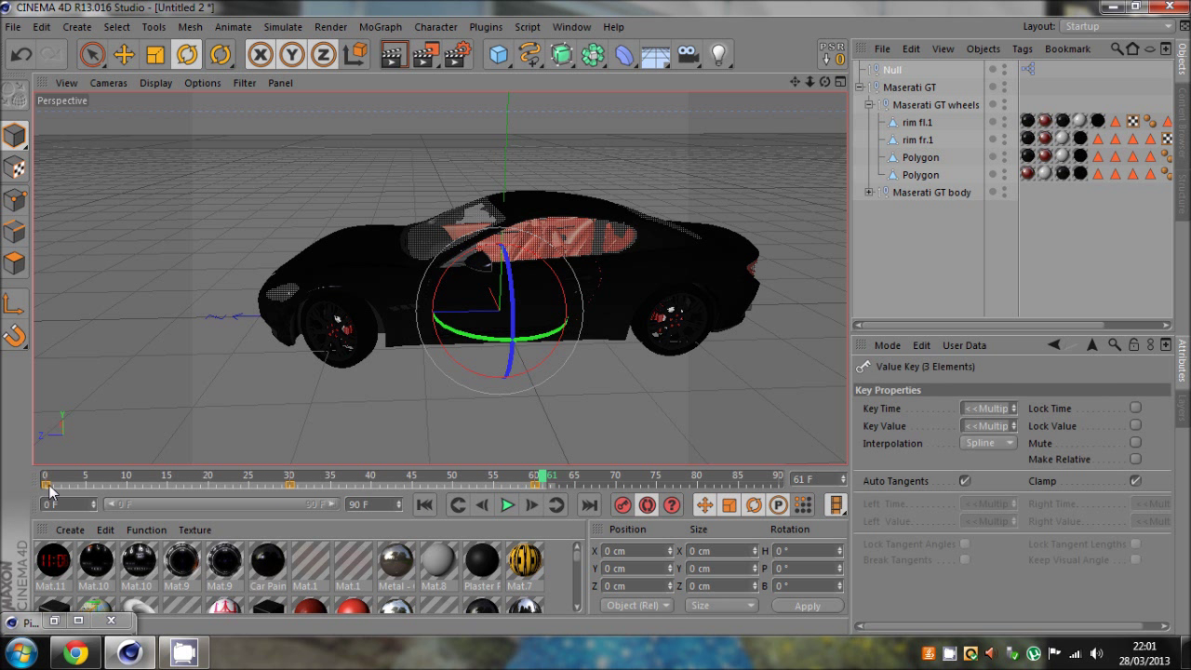
key(Delete)
click(647, 504)
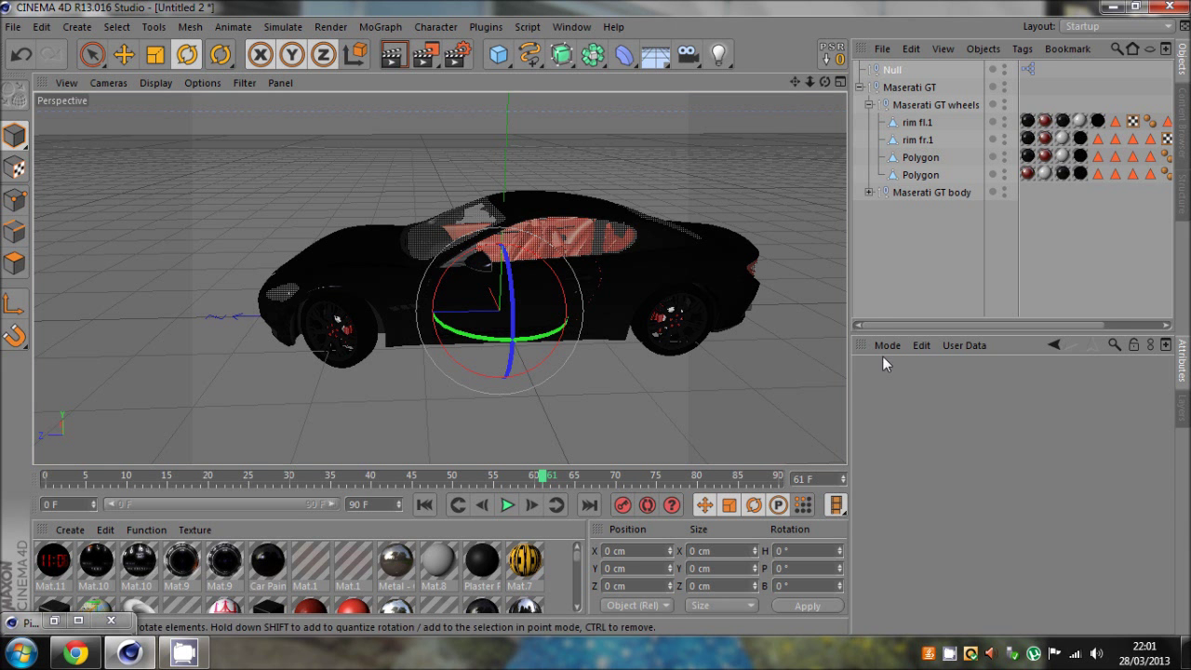
- Deselect the null, collapse the Maserati GT hierarchy and orbit to a front view of the car
click(963, 285)
click(861, 87)
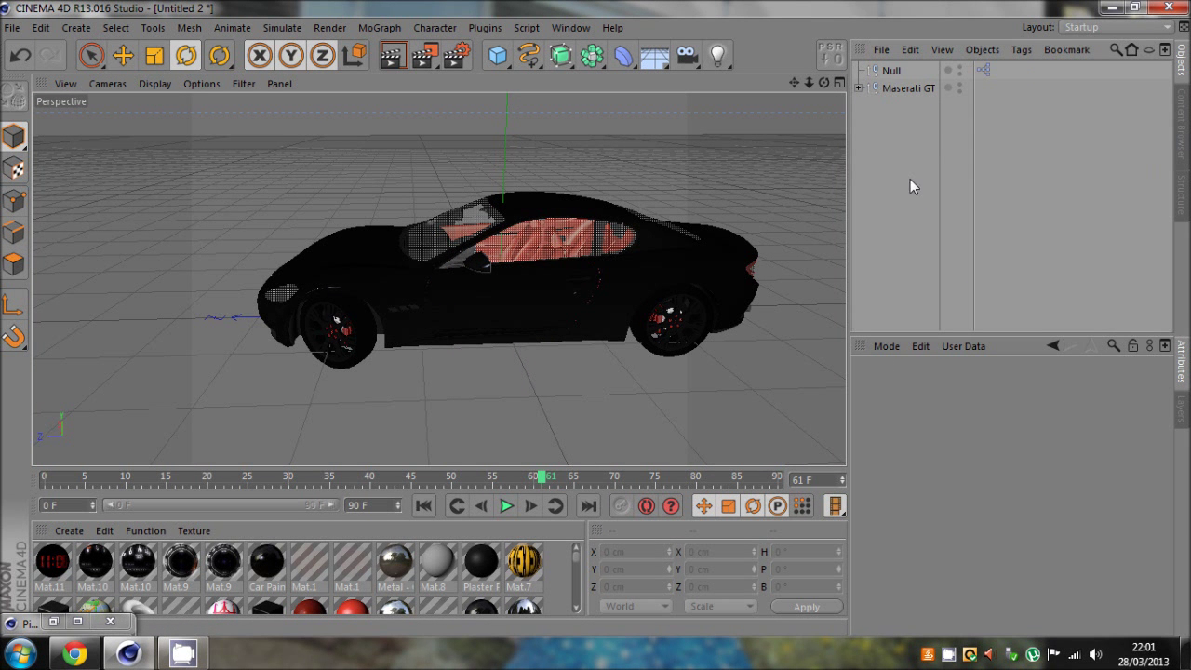
drag(824, 83, 595, 317)
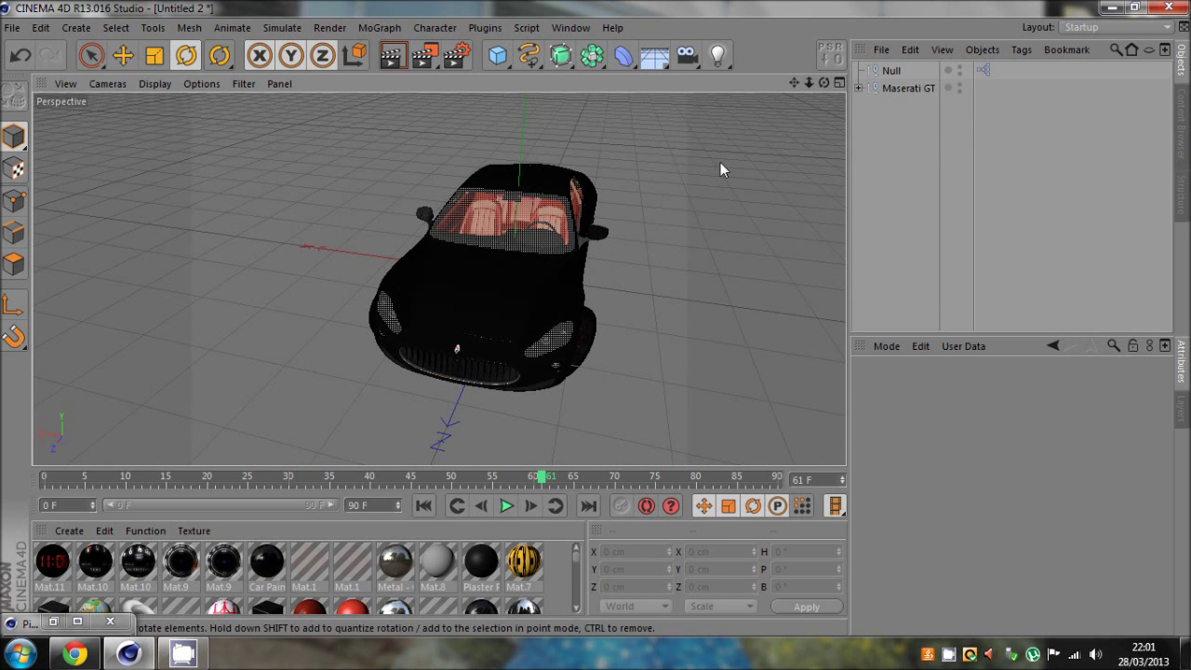
- Open the Picture Viewer and review the rendered driving animation by scrubbing through its frames and playing it
click(53, 621)
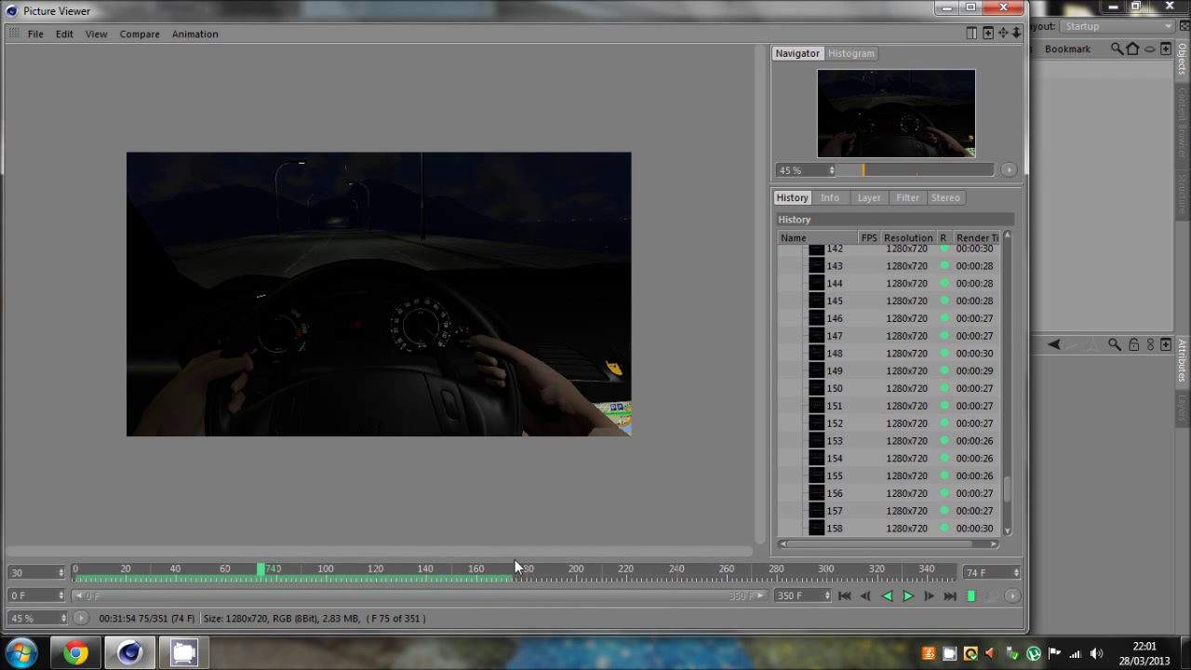
click(144, 569)
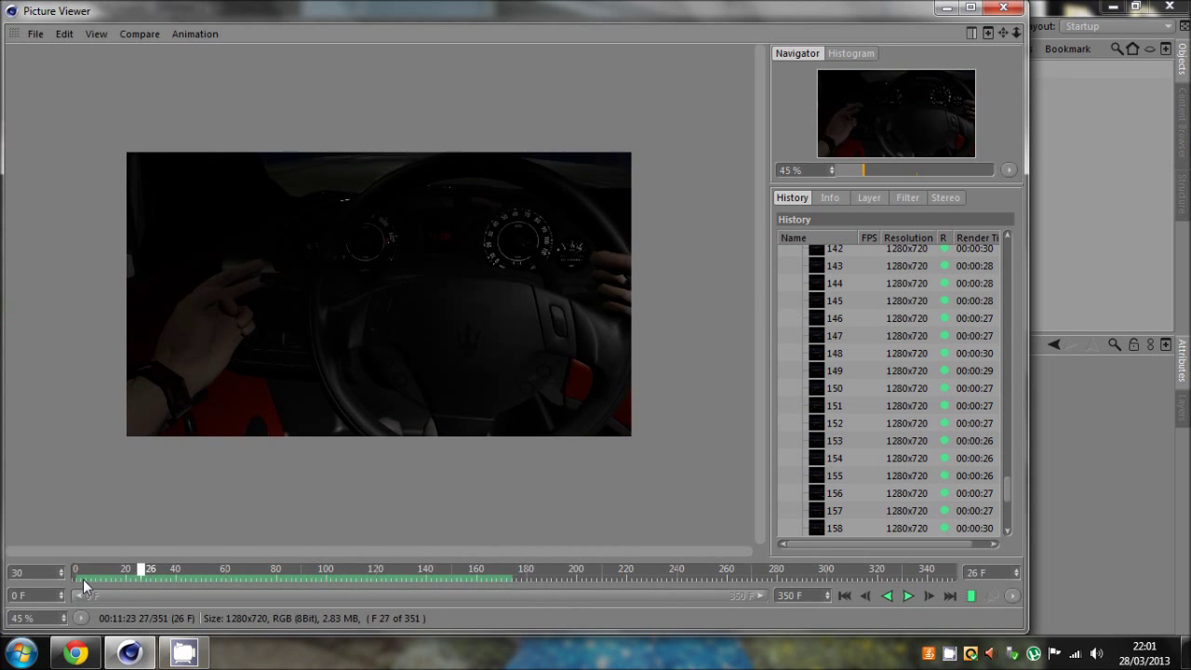
drag(82, 583, 403, 570)
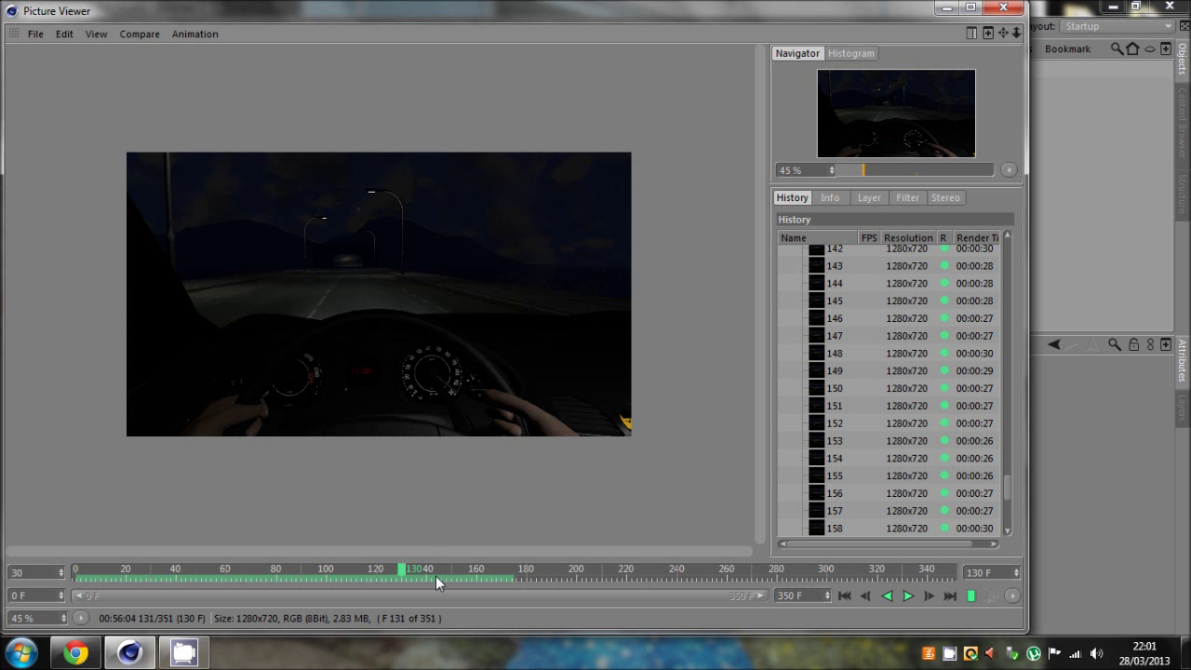
drag(405, 571, 173, 572)
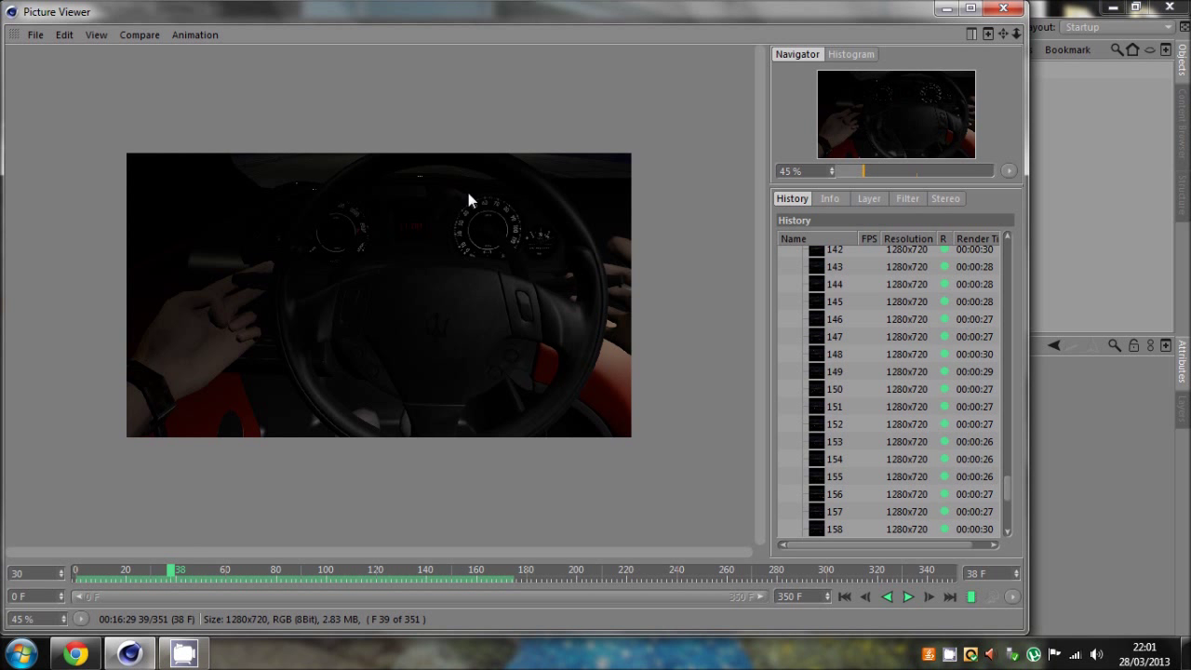
click(906, 598)
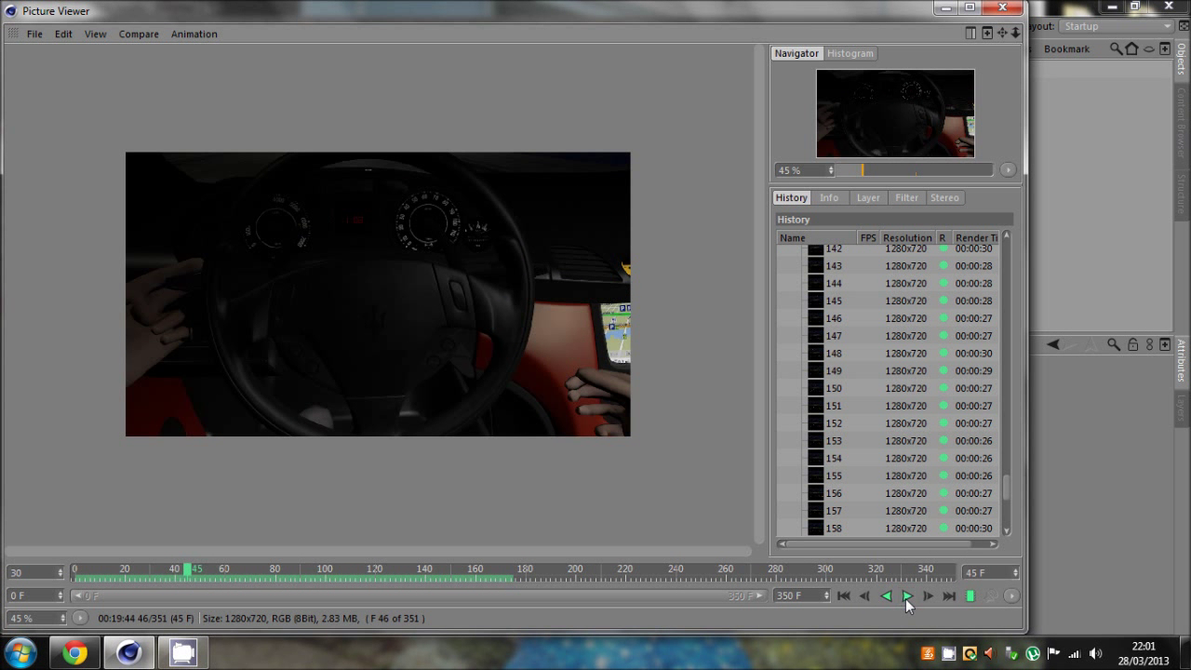
- Examine the steering wheel and hands frame by frame in the render from frame 37 to 45
click(171, 571)
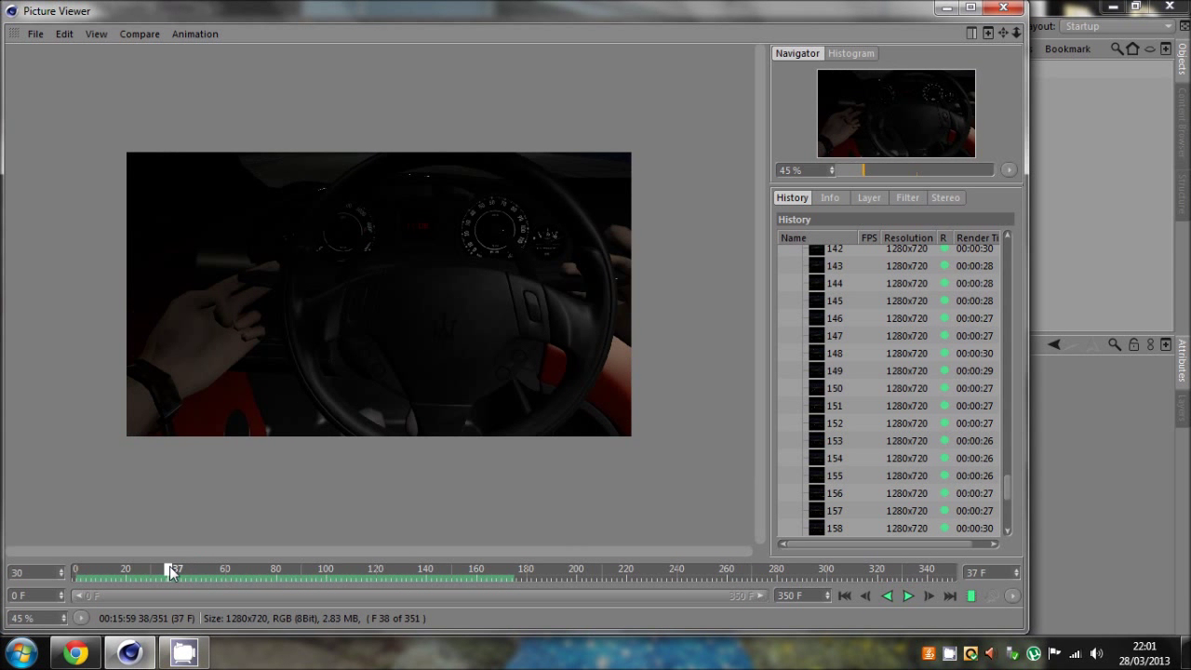
click(927, 599)
click(926, 599)
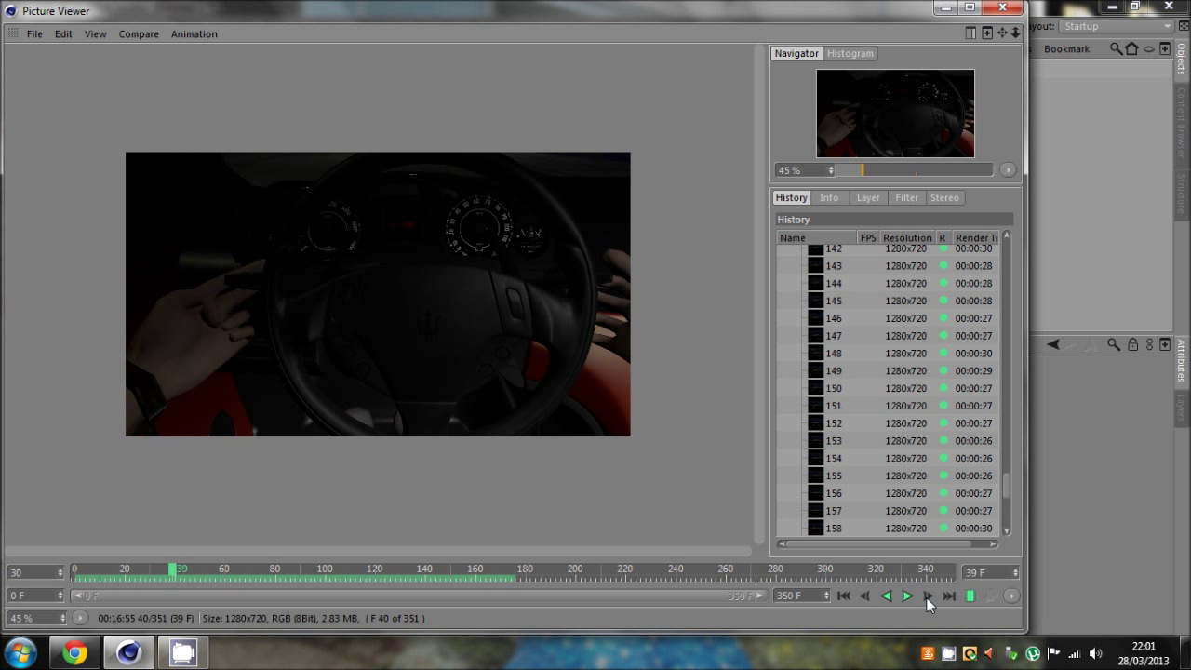
click(927, 597)
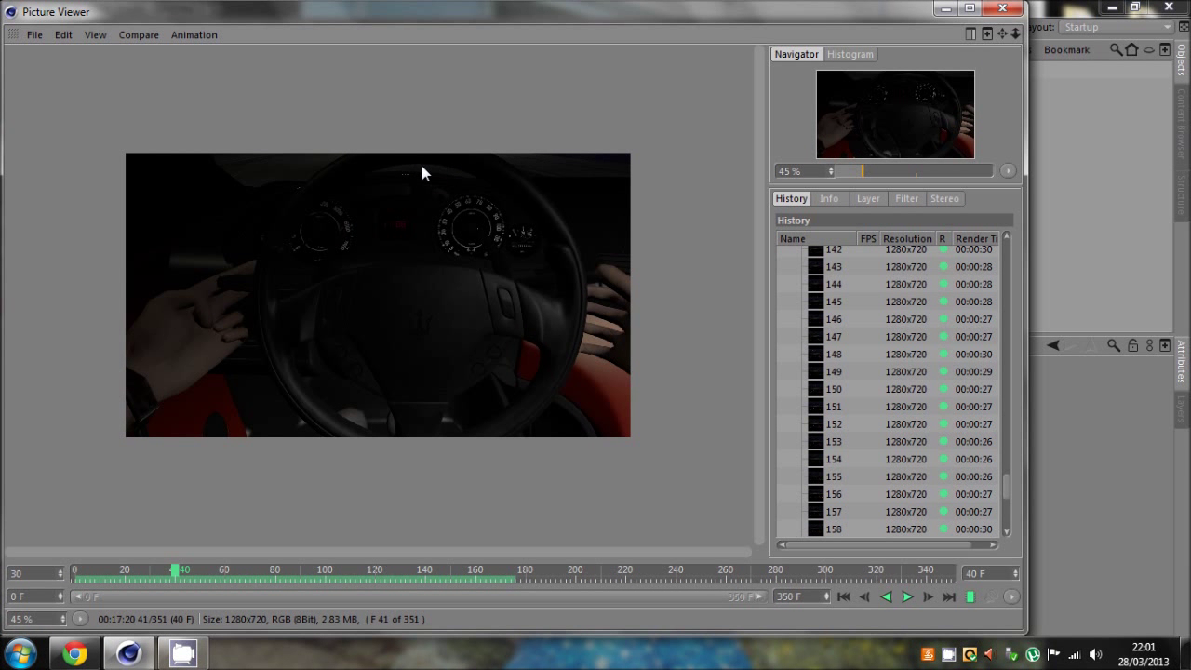
click(928, 597)
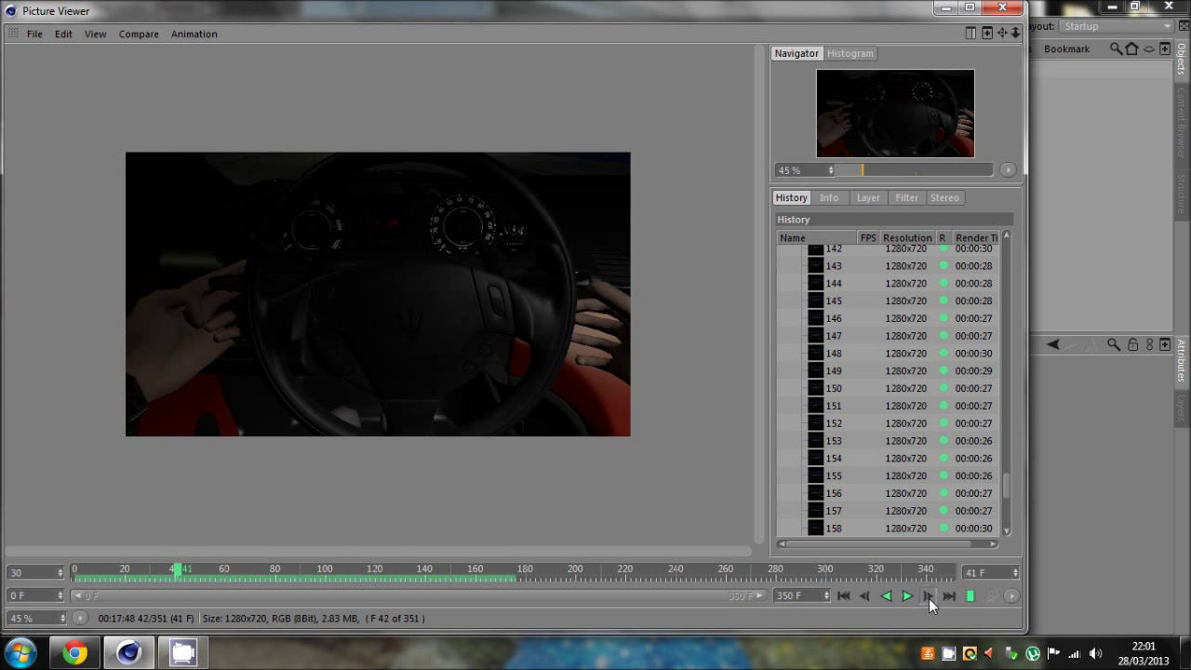
click(928, 597)
click(928, 598)
click(928, 598)
click(927, 597)
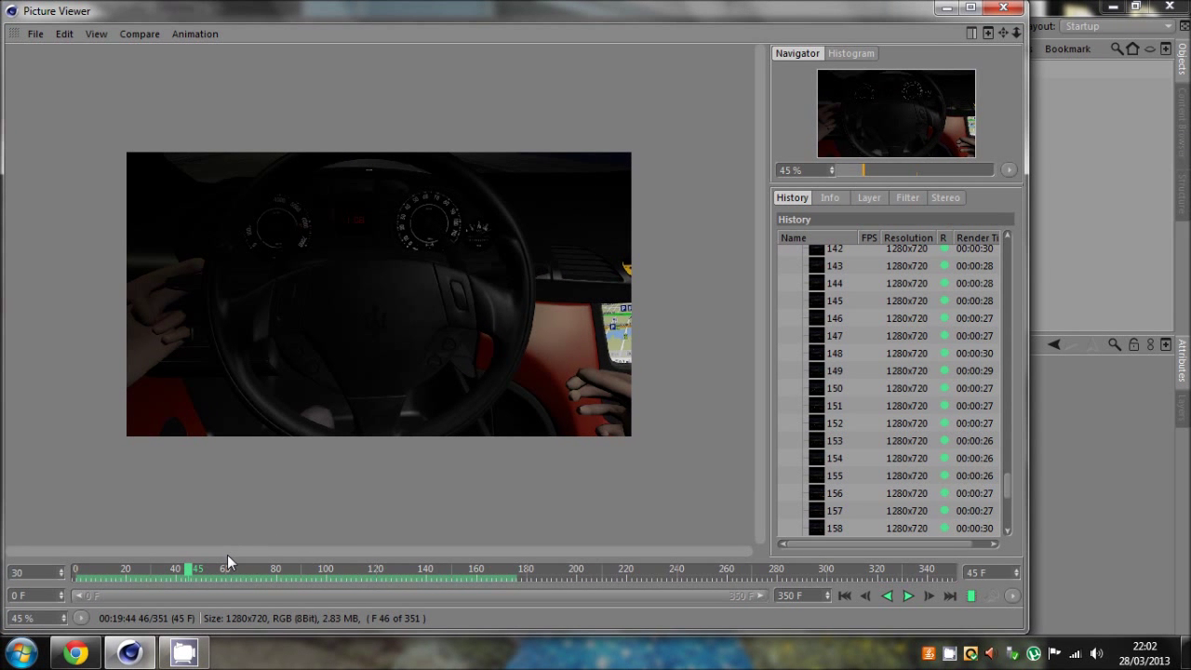
- Review the rendered drive up to frame 173, minimize the Picture Viewer, and reopen it to check frame 178
drag(187, 569, 510, 575)
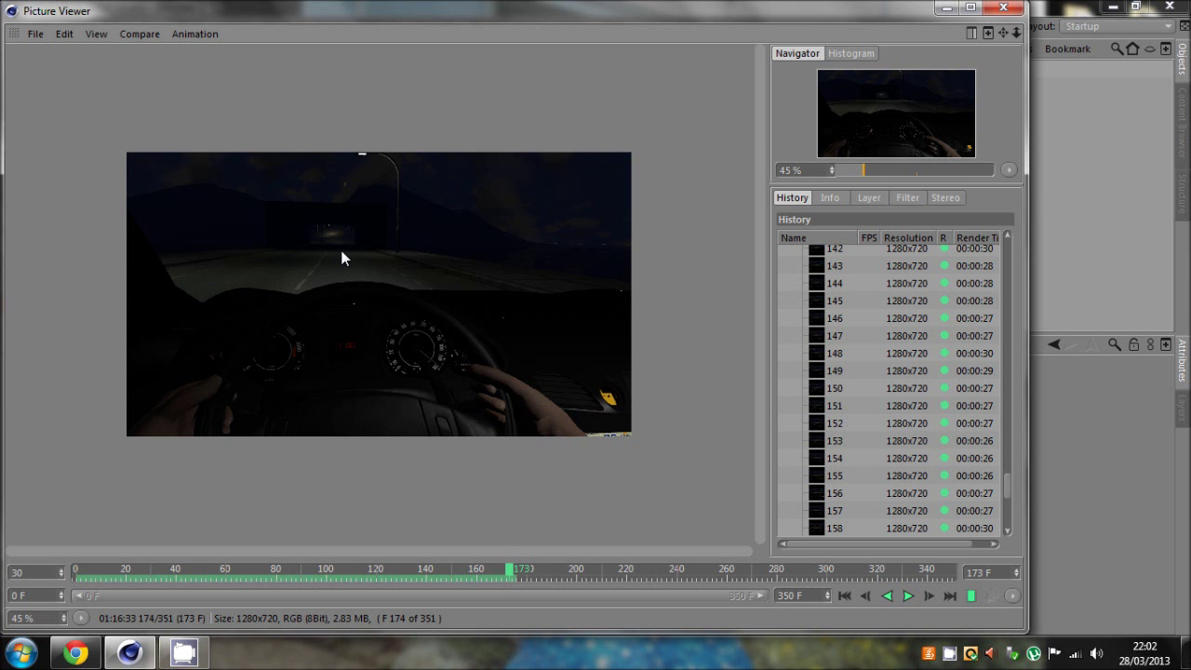
click(946, 10)
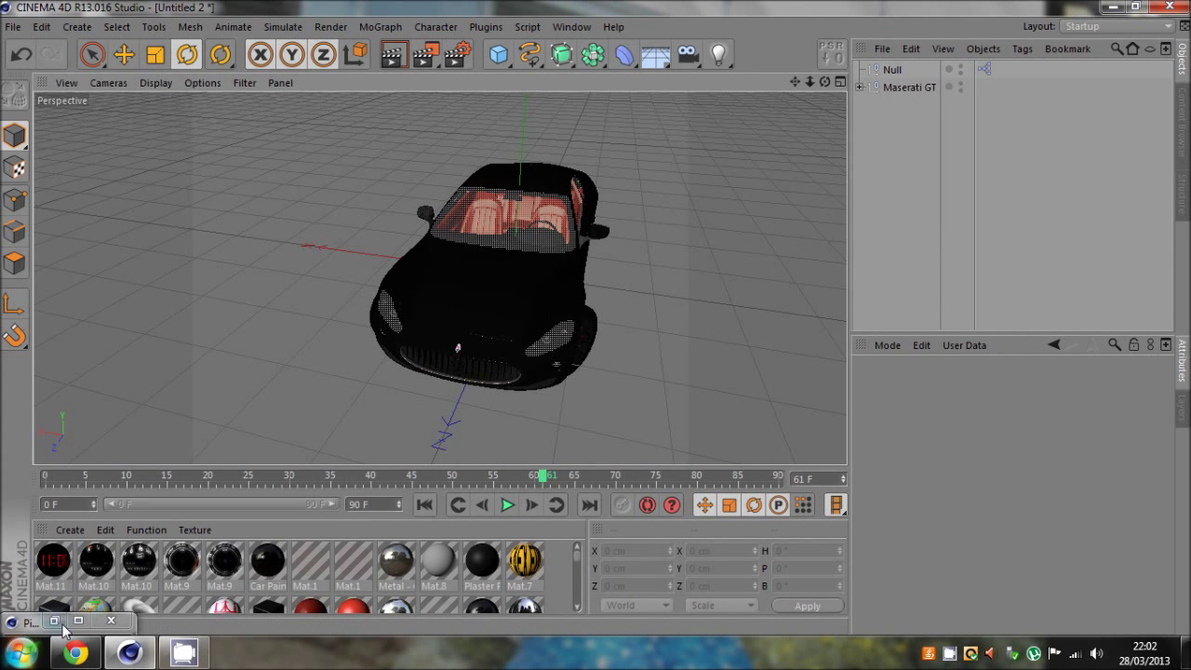
click(55, 622)
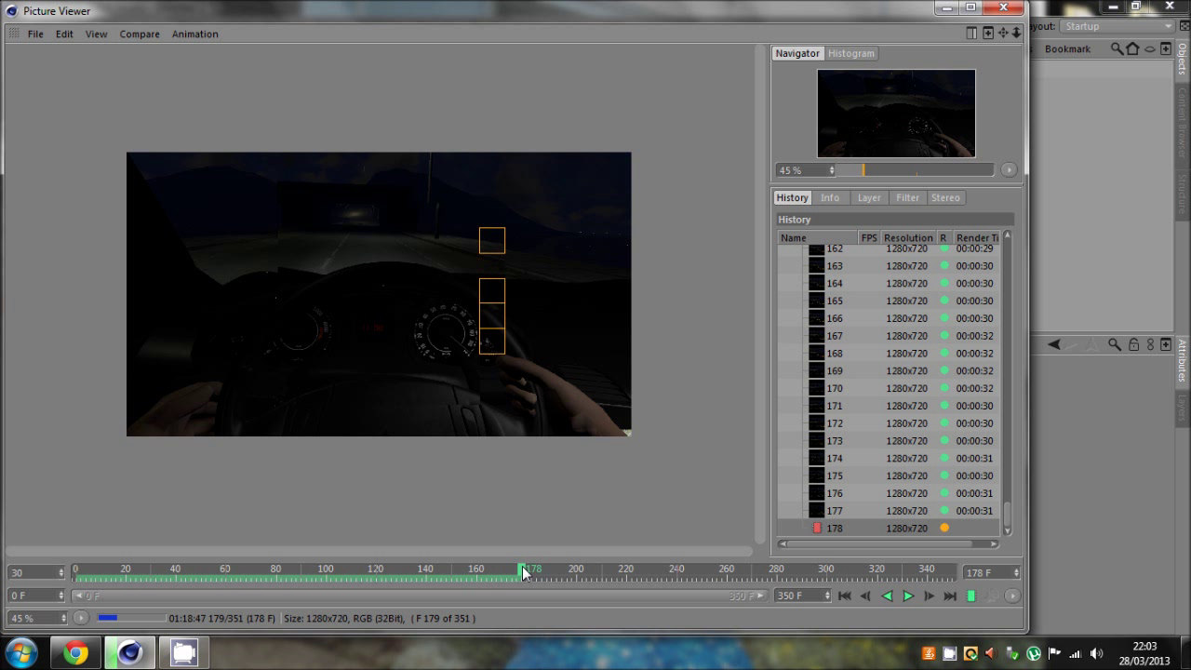
mouse_move(543, 571)
mouse_down()
mouse_move(315, 587)
mouse_move(527, 565)
mouse_up()
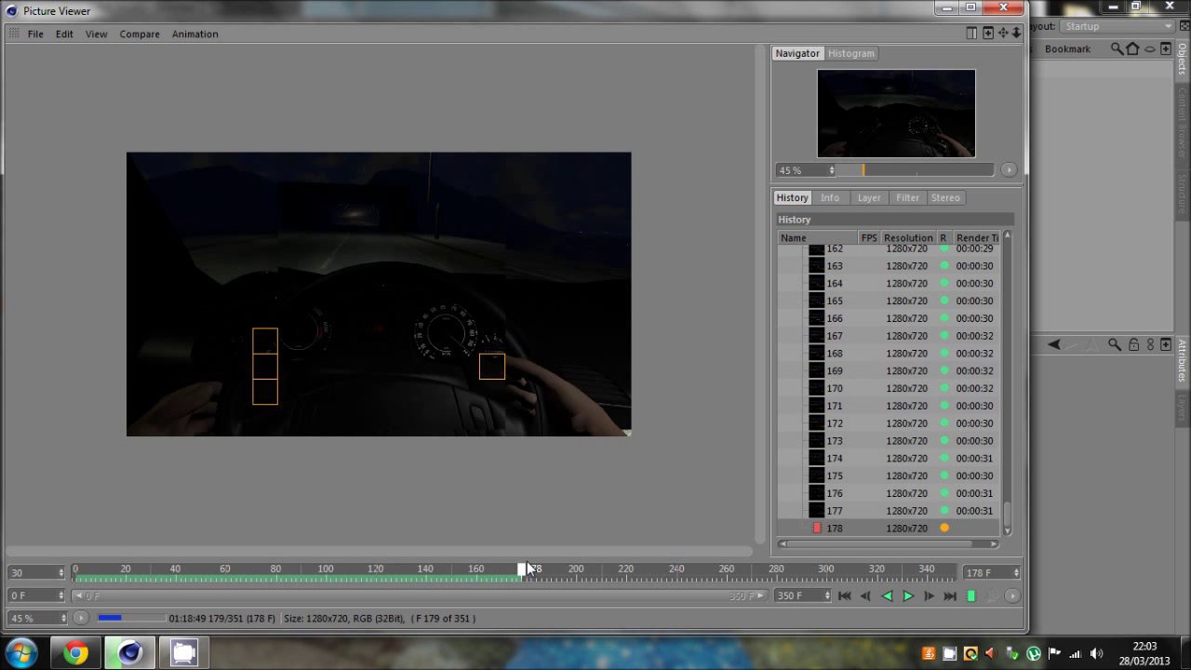